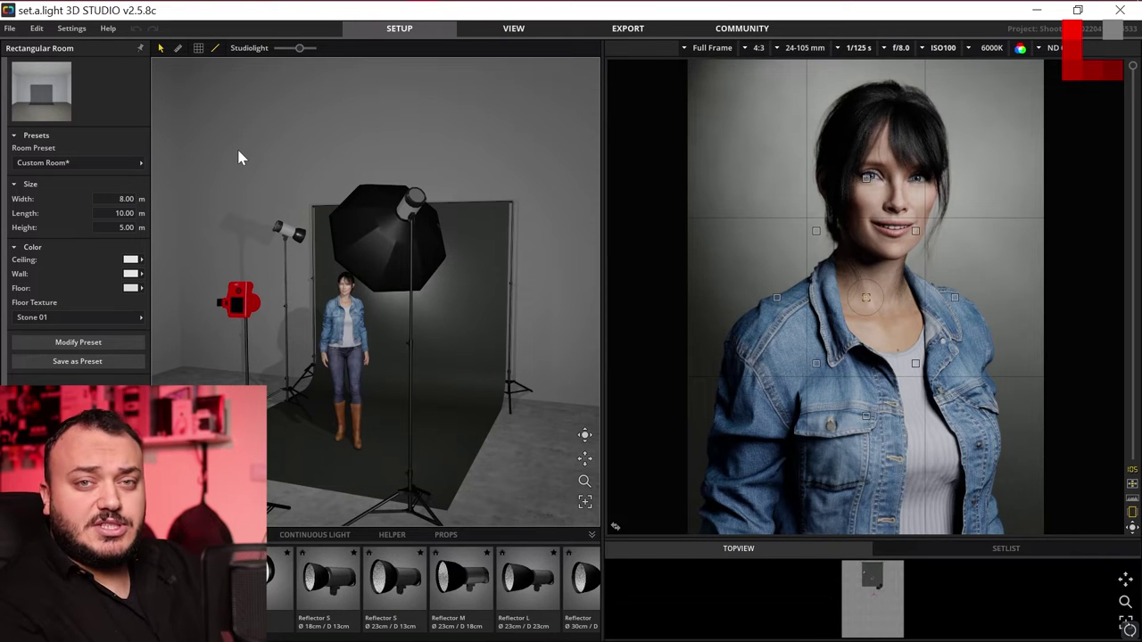
Select the camera and enlarge its preview panel, making it wider and taller.
{"action": "double_click", "coordinate": [238, 302]}
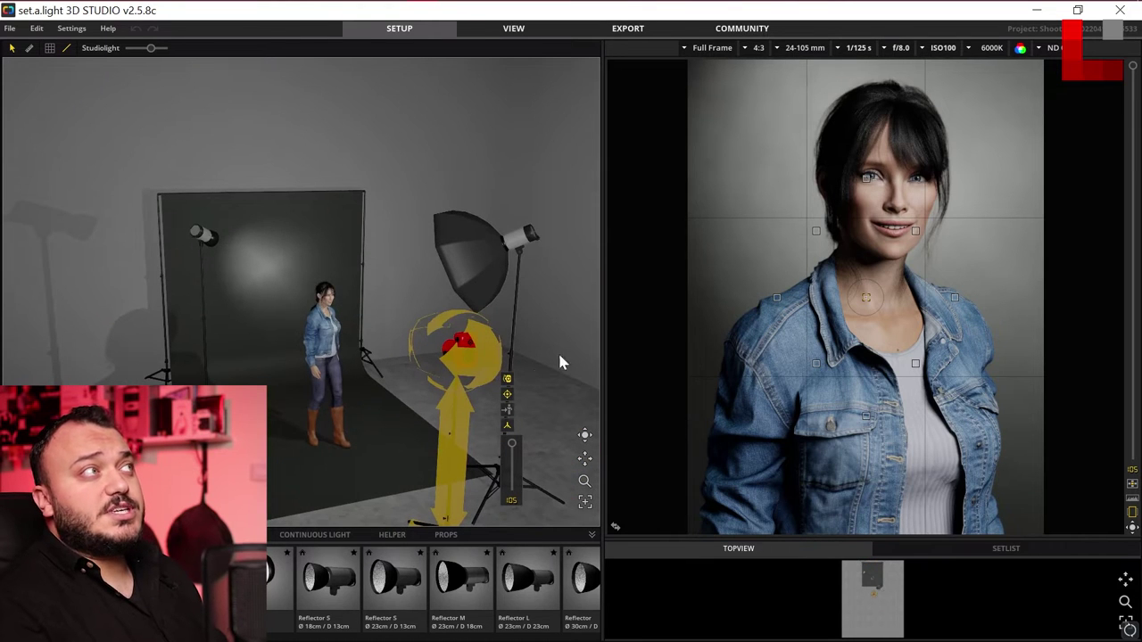
{"action": "left_click_drag", "start_coordinate": [607, 343], "coordinate": [709, 354]}
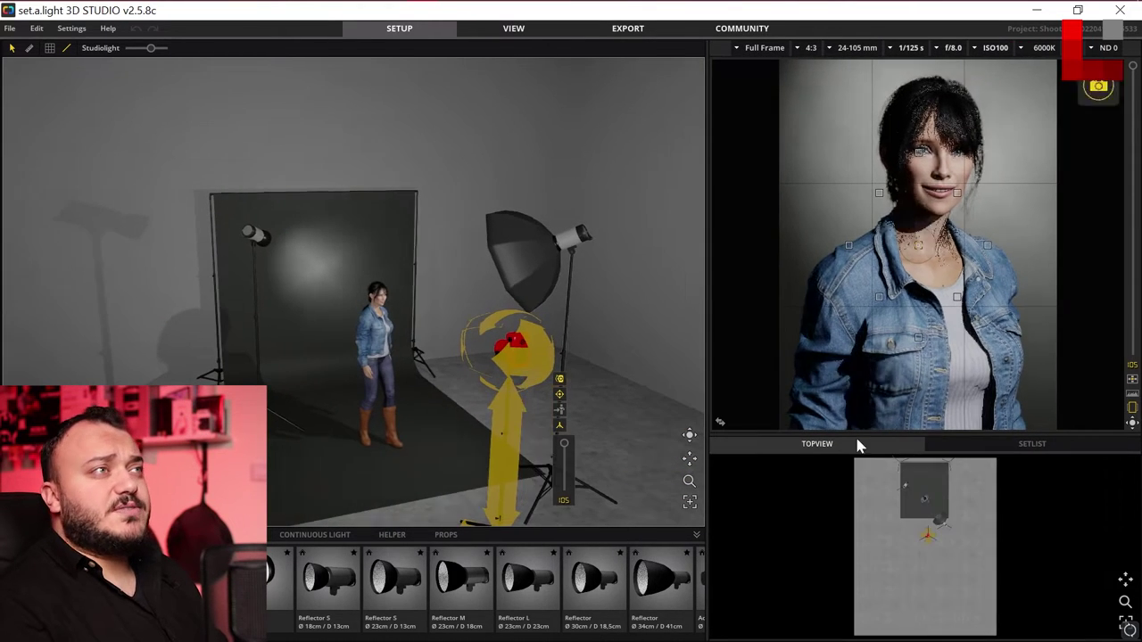
{"action": "left_click_drag", "start_coordinate": [937, 431], "coordinate": [945, 538]}
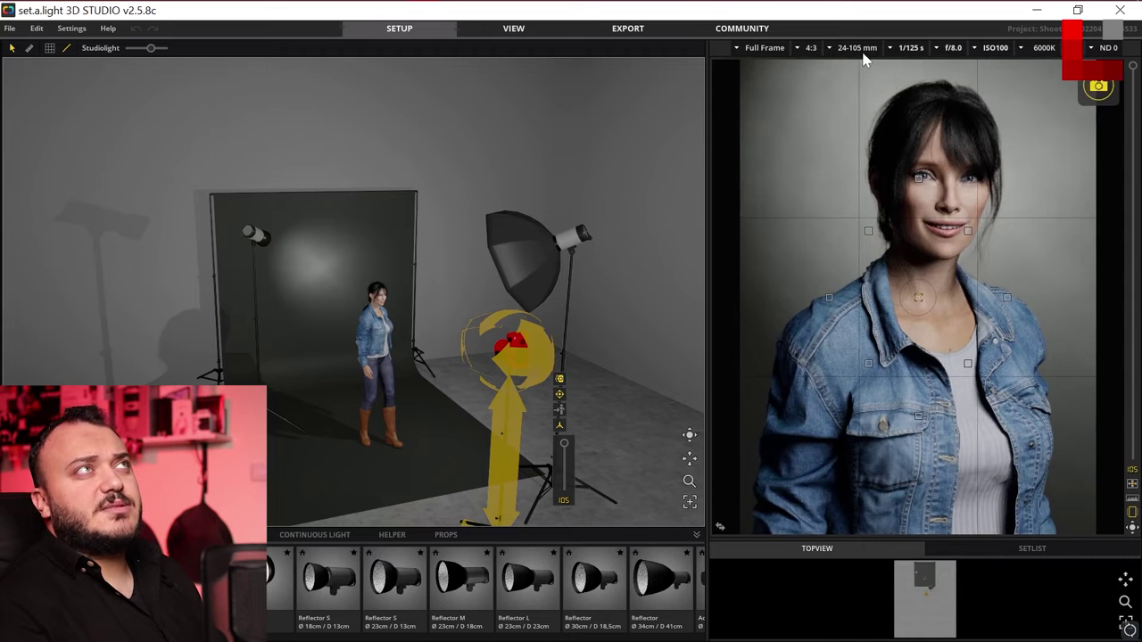
Keep the 4:3 aspect ratio after trying 1:1, and select the model to show her expression controls.
{"action": "left_click", "coordinate": [806, 48]}
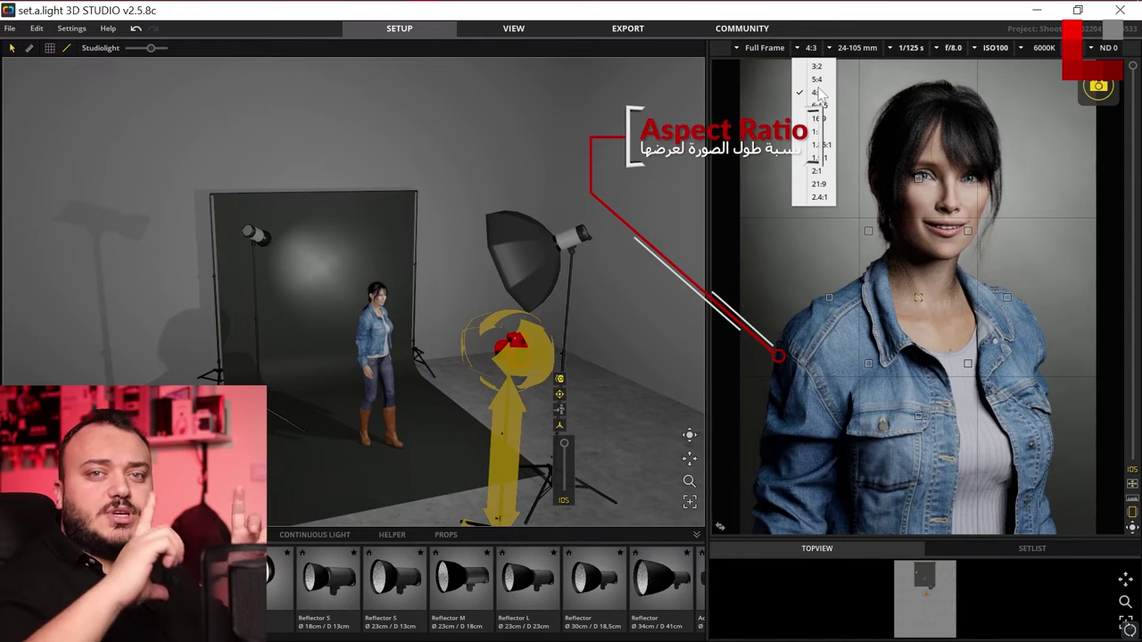
{"action": "left_click", "coordinate": [815, 132]}
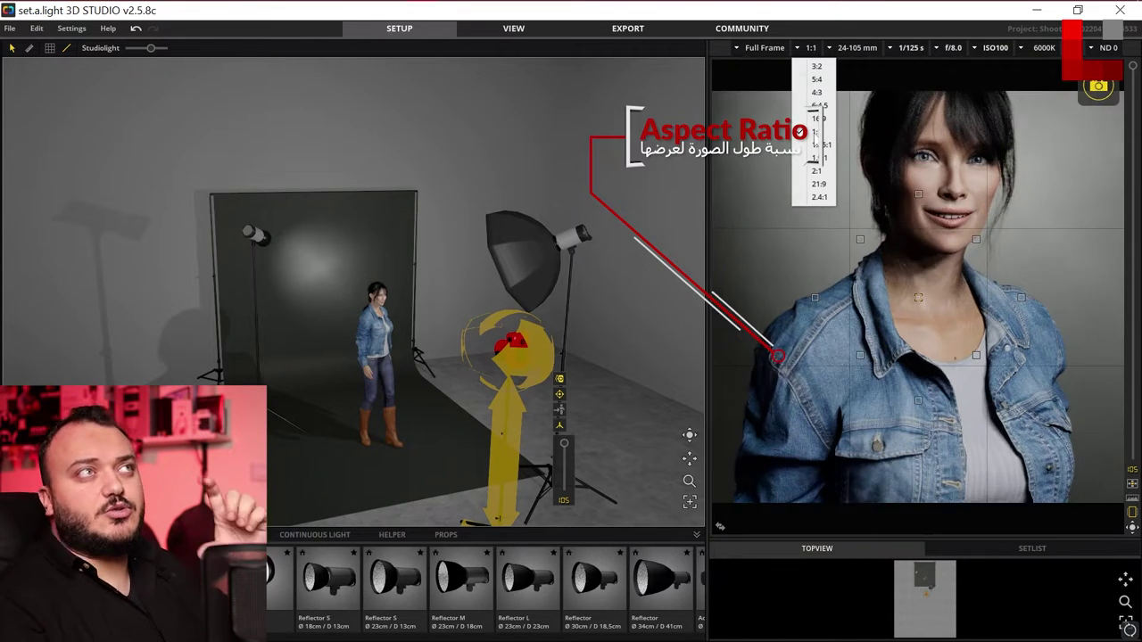
{"action": "left_click", "coordinate": [819, 92]}
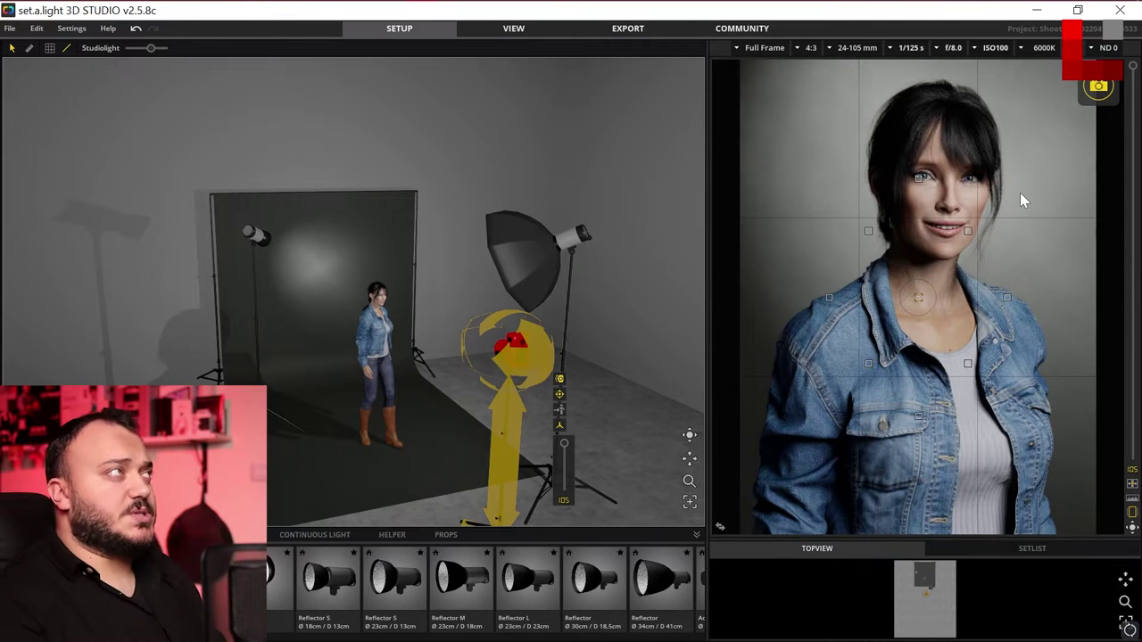
{"action": "middle_click_drag", "start_coordinate": [439, 451], "coordinate": [426, 454]}
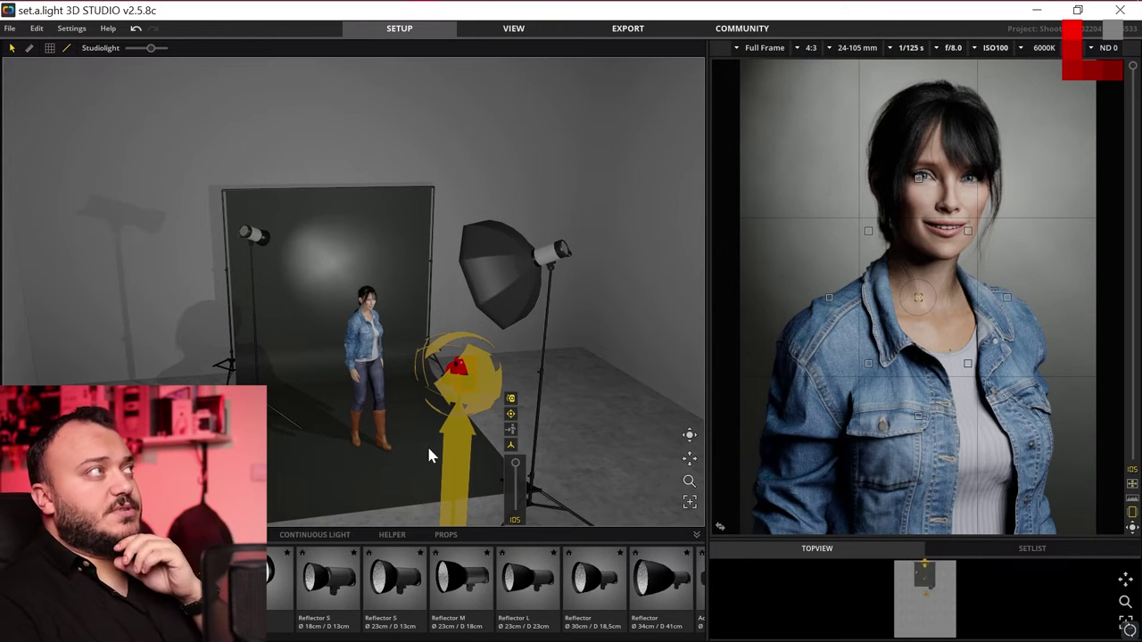
{"action": "left_click", "coordinate": [370, 343]}
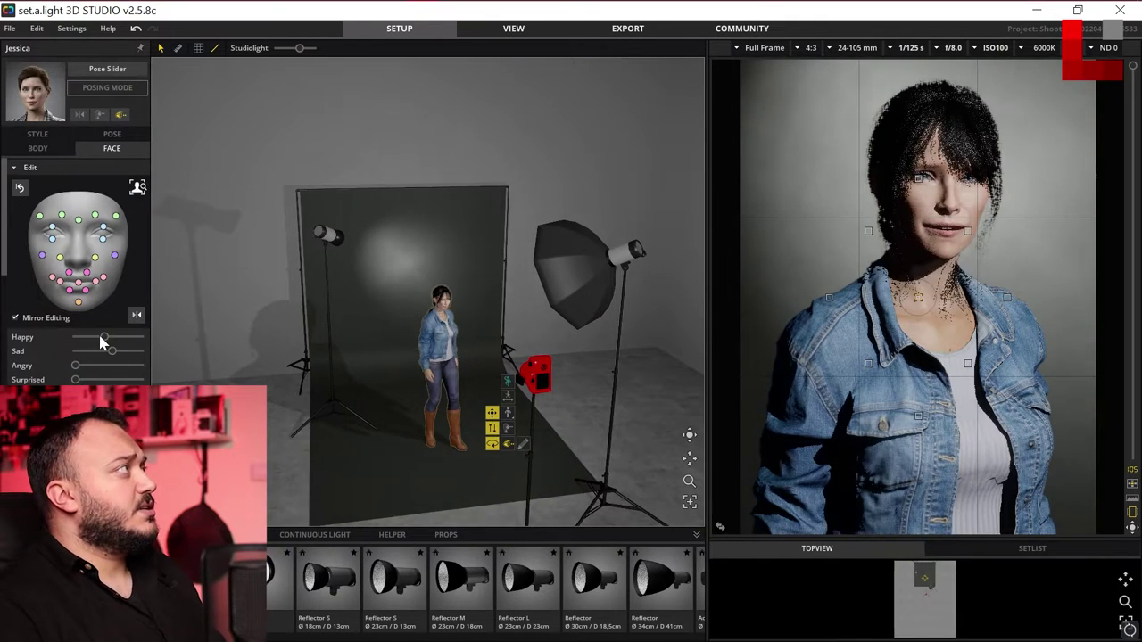
Set Happy to zero for a neutral face, raise the camera slightly, and reselect the model.
{"action": "left_click_drag", "start_coordinate": [101, 342], "coordinate": [35, 334]}
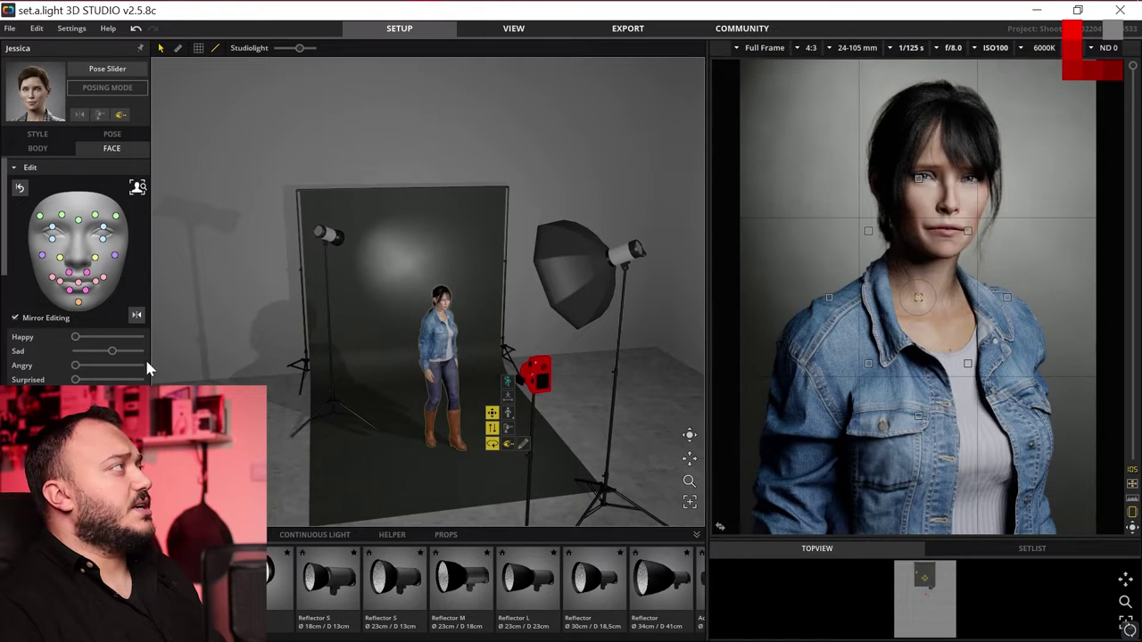
{"action": "left_click", "coordinate": [547, 437]}
{"action": "left_click_drag", "start_coordinate": [539, 435], "coordinate": [537, 379]}
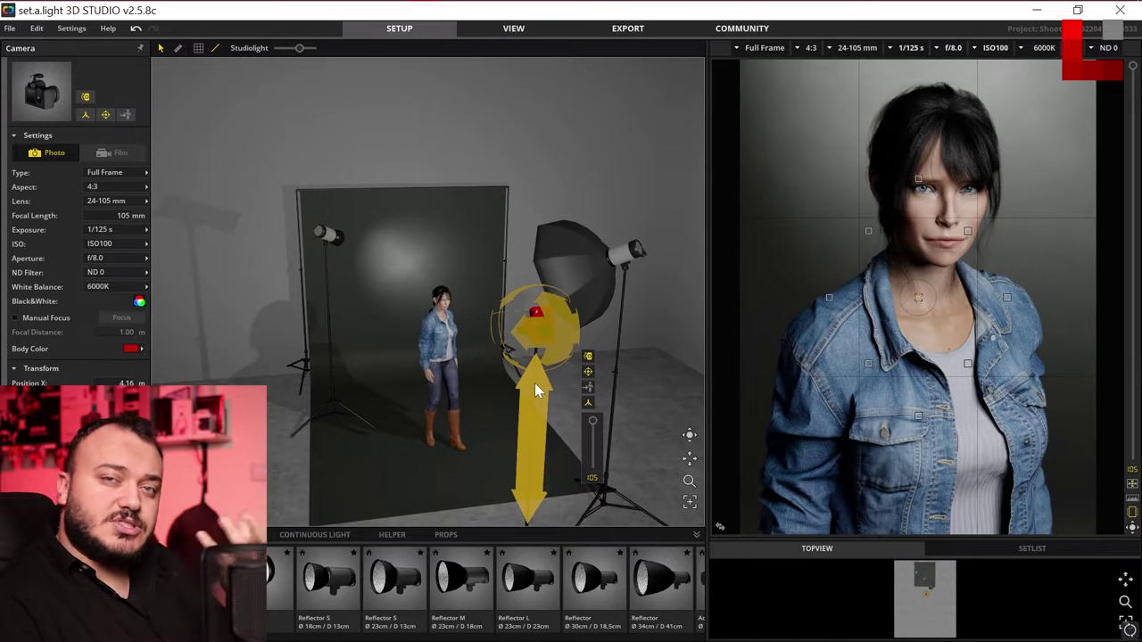
{"action": "left_click", "coordinate": [452, 437]}
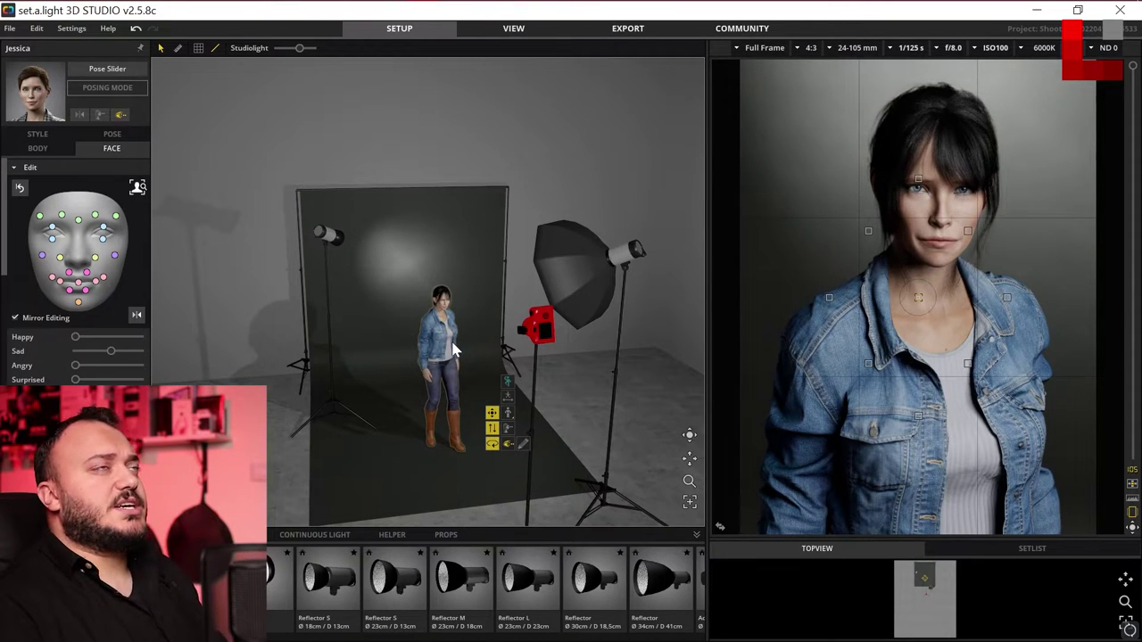
Delete the back strobe and the backdrop from the scene.
{"action": "left_click", "coordinate": [332, 239]}
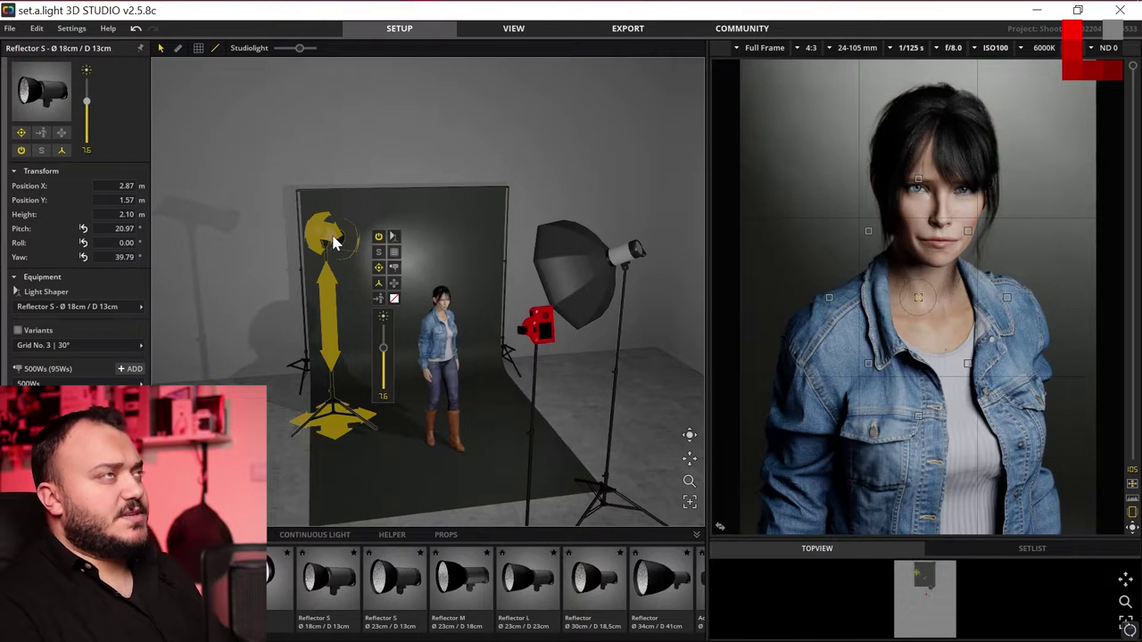
{"action": "key", "text": "Delete"}
{"action": "left_click", "coordinate": [391, 241]}
{"action": "key", "text": "Delete"}
Swap the octabox for a Reflector S Ø 23cm, move it beside the model, and dim it to 17 Ws.
{"action": "left_click", "coordinate": [634, 252]}
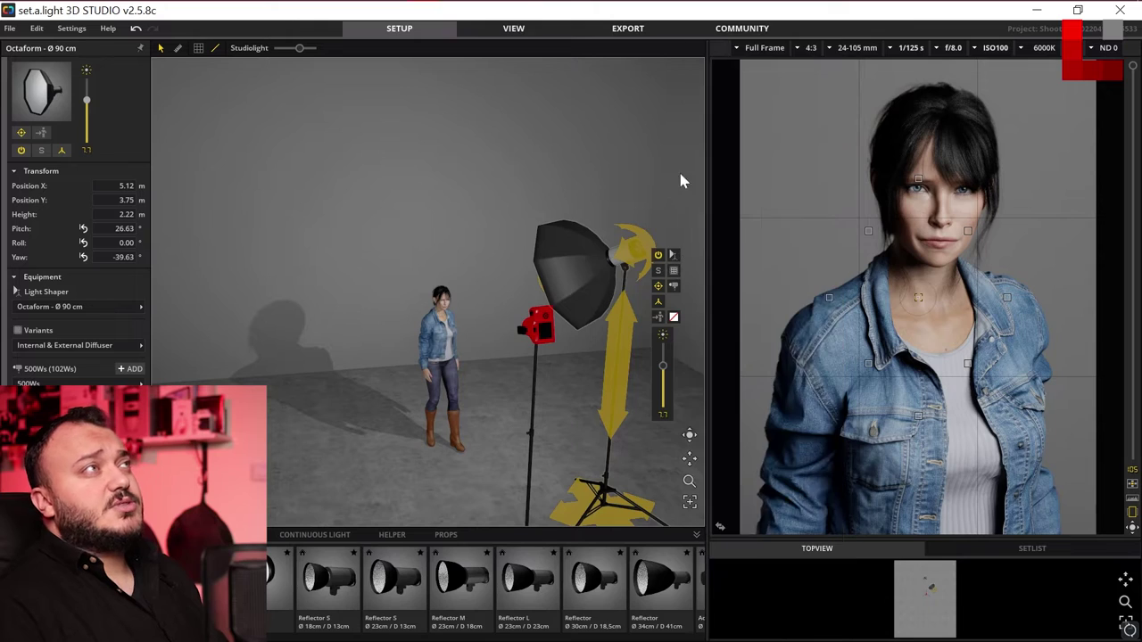
{"action": "left_click", "coordinate": [673, 256]}
{"action": "left_click", "coordinate": [713, 254]}
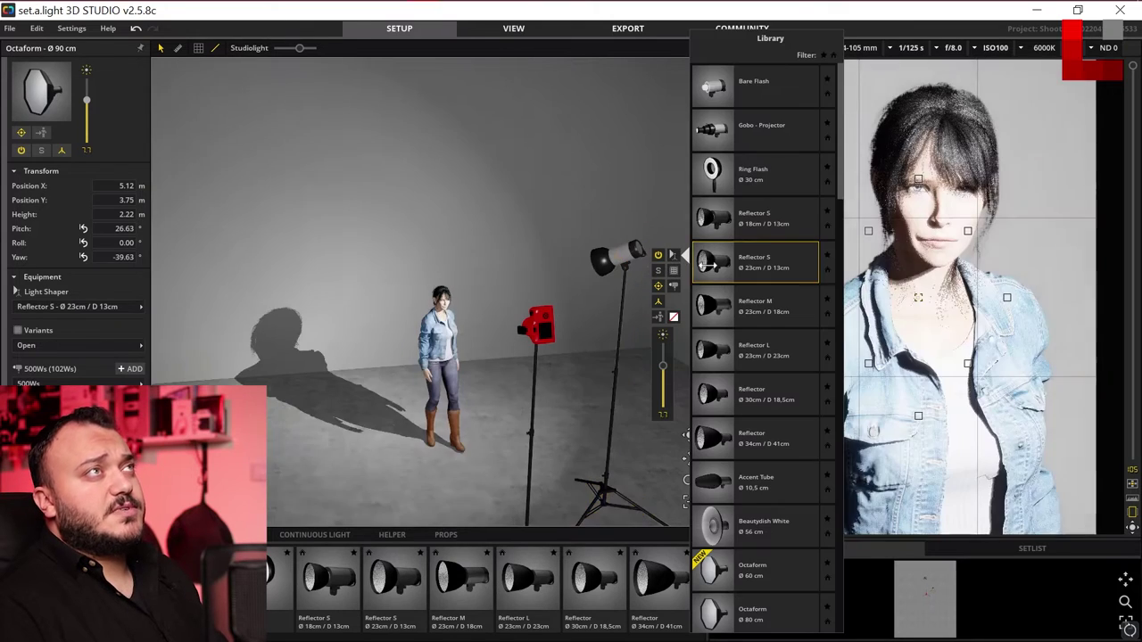
{"action": "left_click_drag", "start_coordinate": [661, 374], "coordinate": [662, 381]}
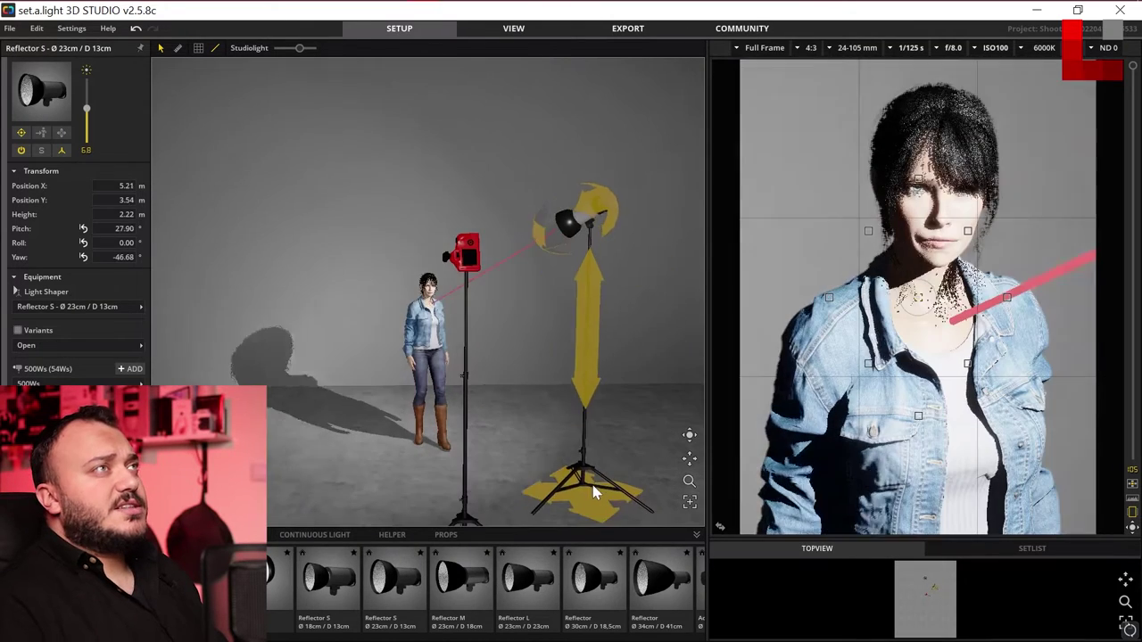
{"action": "left_click_drag", "start_coordinate": [607, 499], "coordinate": [592, 469]}
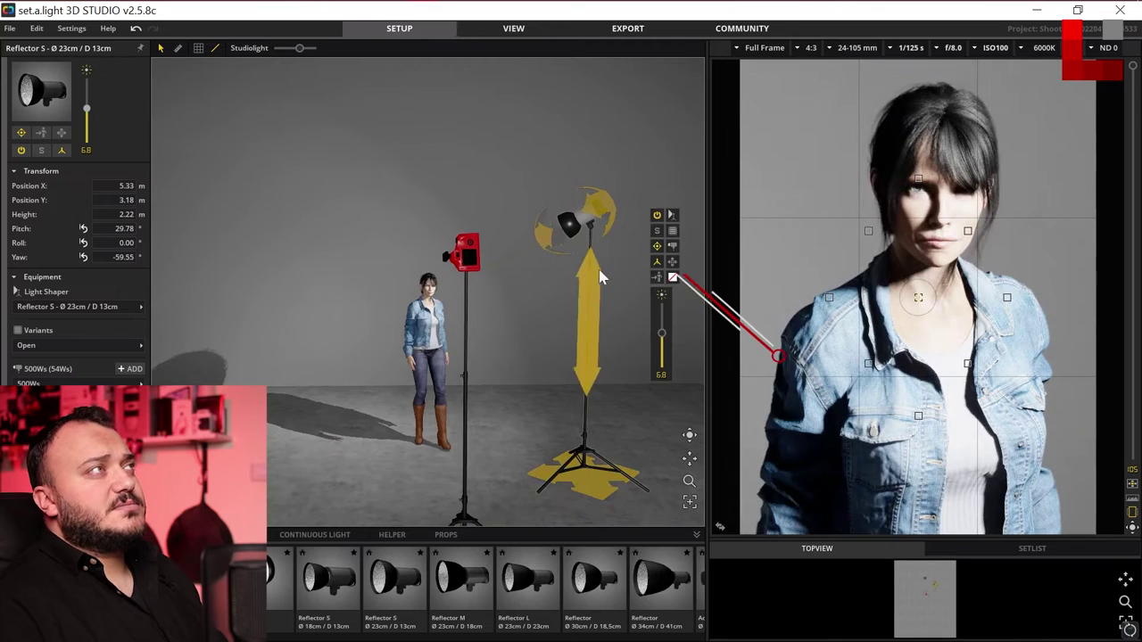
{"action": "left_click_drag", "start_coordinate": [661, 341], "coordinate": [661, 359]}
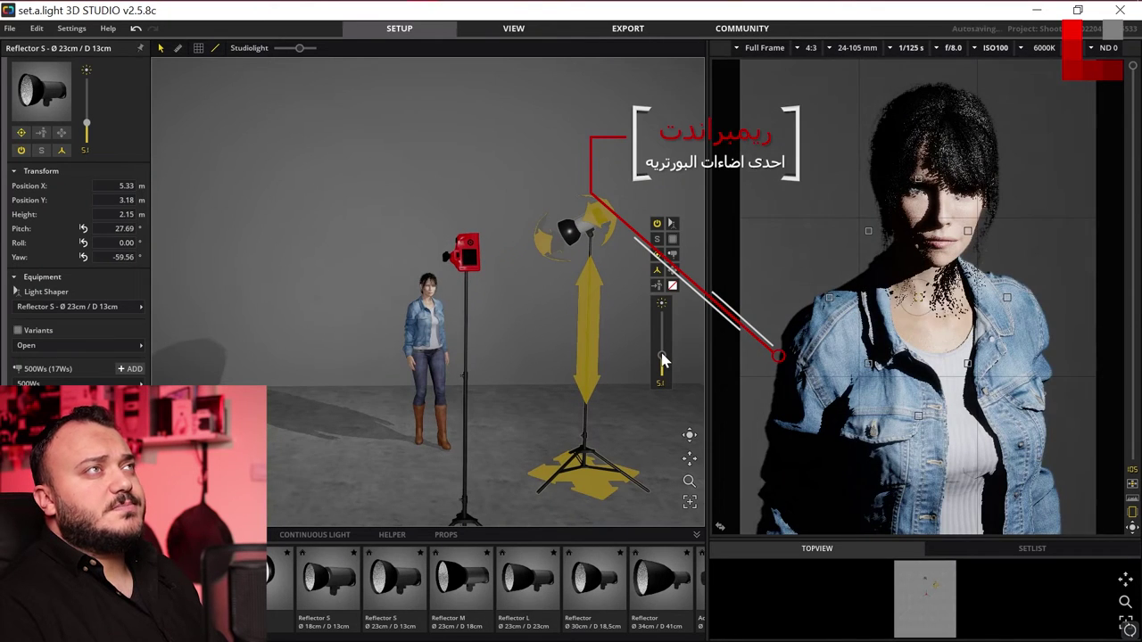
{"action": "right_click_drag", "start_coordinate": [519, 407], "coordinate": [557, 395]}
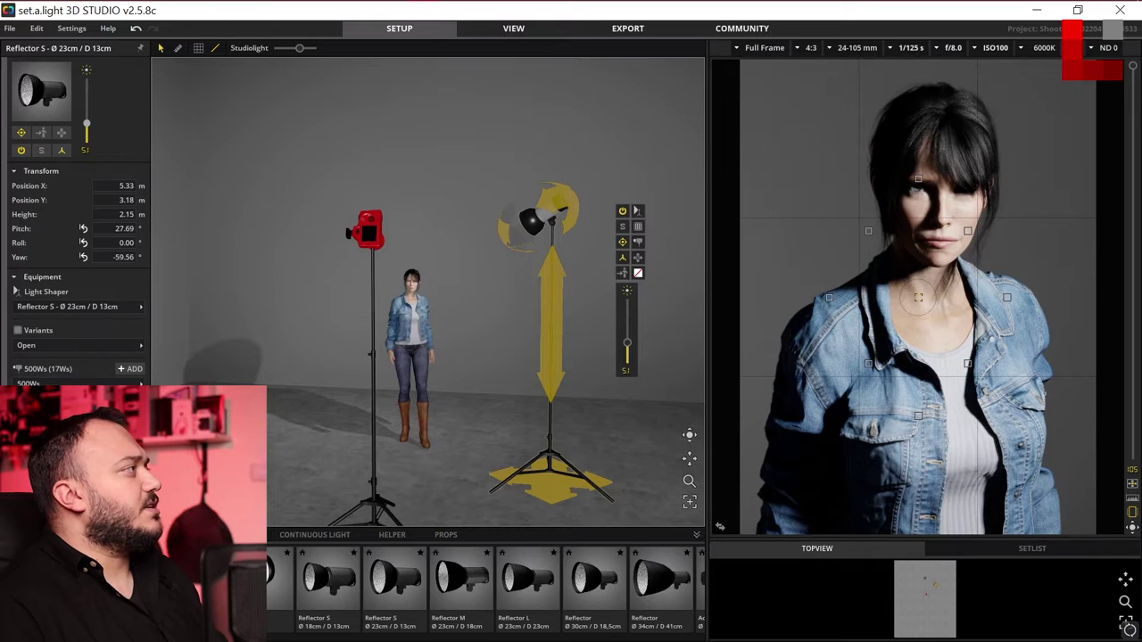
{"action": "left_click", "coordinate": [892, 214]}
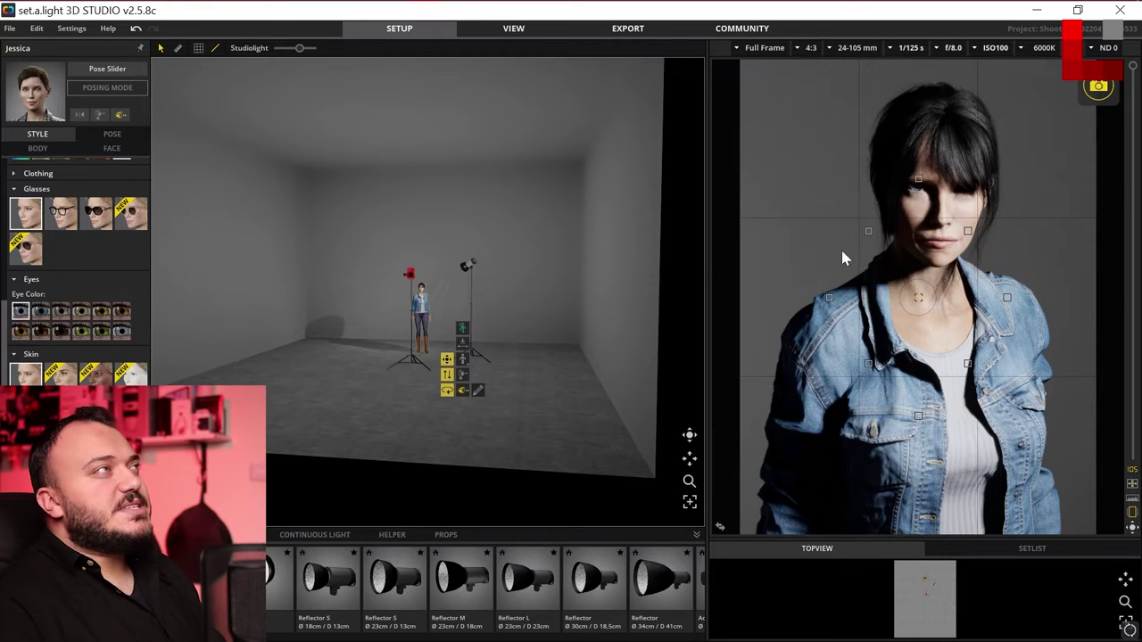
Zoom in, select the key light, and browse its shaper library to the Octaform, Parabolic and Umbrella modifiers.
{"action": "scroll", "coordinate": [498, 357], "scroll_direction": "up", "scroll_amount": 5}
{"action": "scroll", "coordinate": [428, 339], "scroll_direction": "up", "scroll_amount": 3}
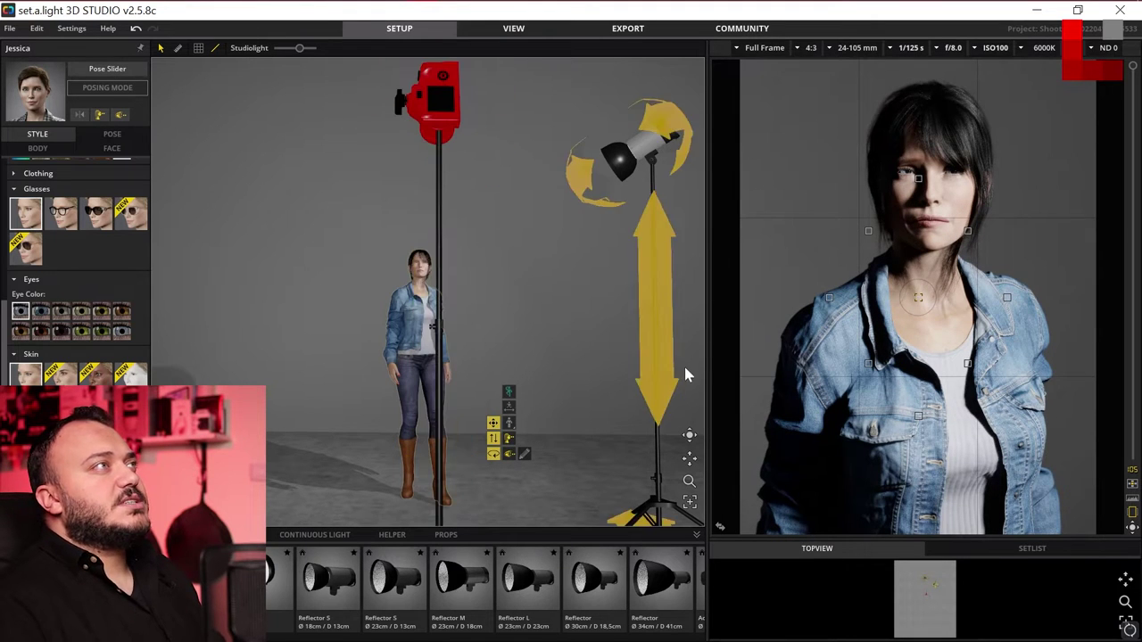
{"action": "left_click", "coordinate": [649, 507]}
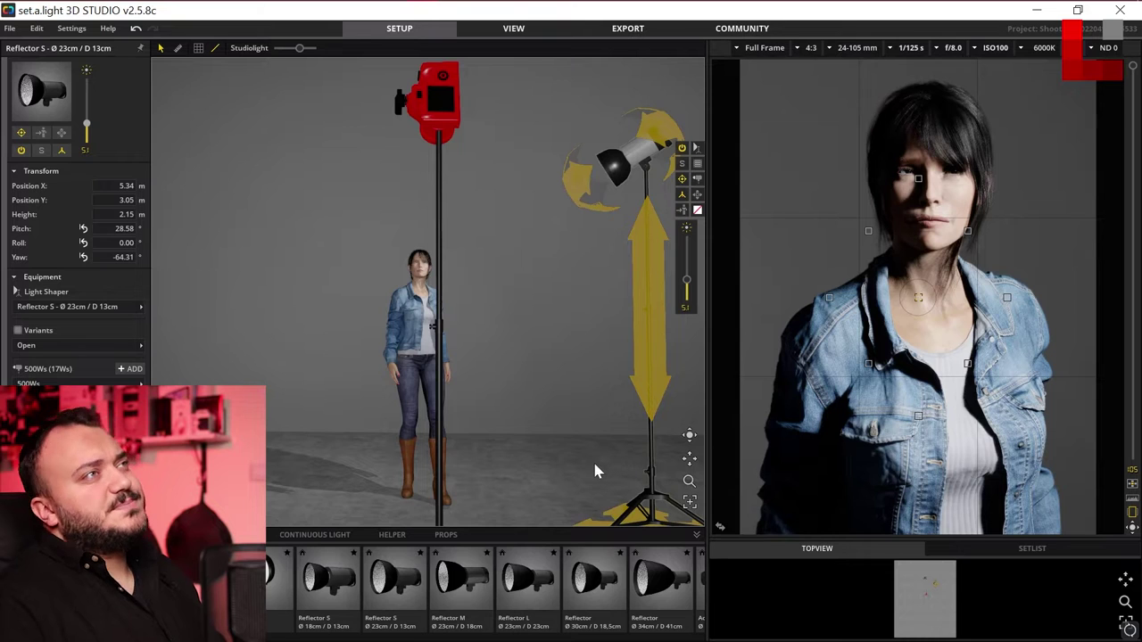
{"action": "left_click", "coordinate": [696, 163]}
{"action": "scroll", "coordinate": [740, 370], "scroll_direction": "down", "scroll_amount": 5}
{"action": "scroll", "coordinate": [733, 473], "scroll_direction": "down", "scroll_amount": 5}
{"action": "scroll", "coordinate": [730, 522], "scroll_direction": "down", "scroll_amount": 2}
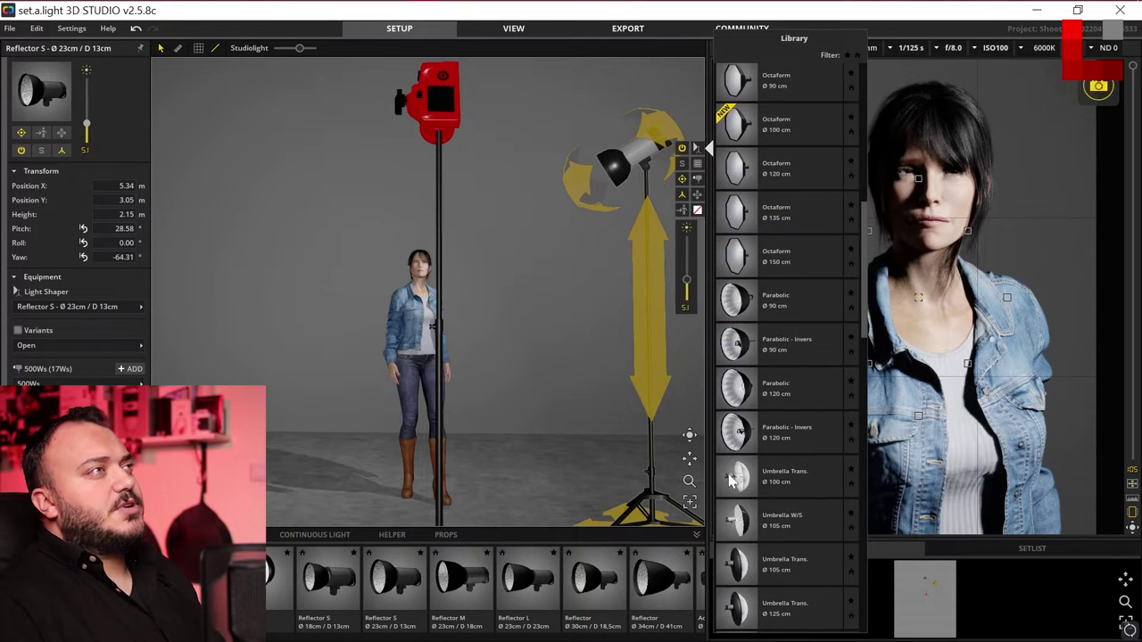
Try a Parabolic Ø 120 cm shaper on the key light and fine-tune its power.
{"action": "left_click", "coordinate": [749, 397]}
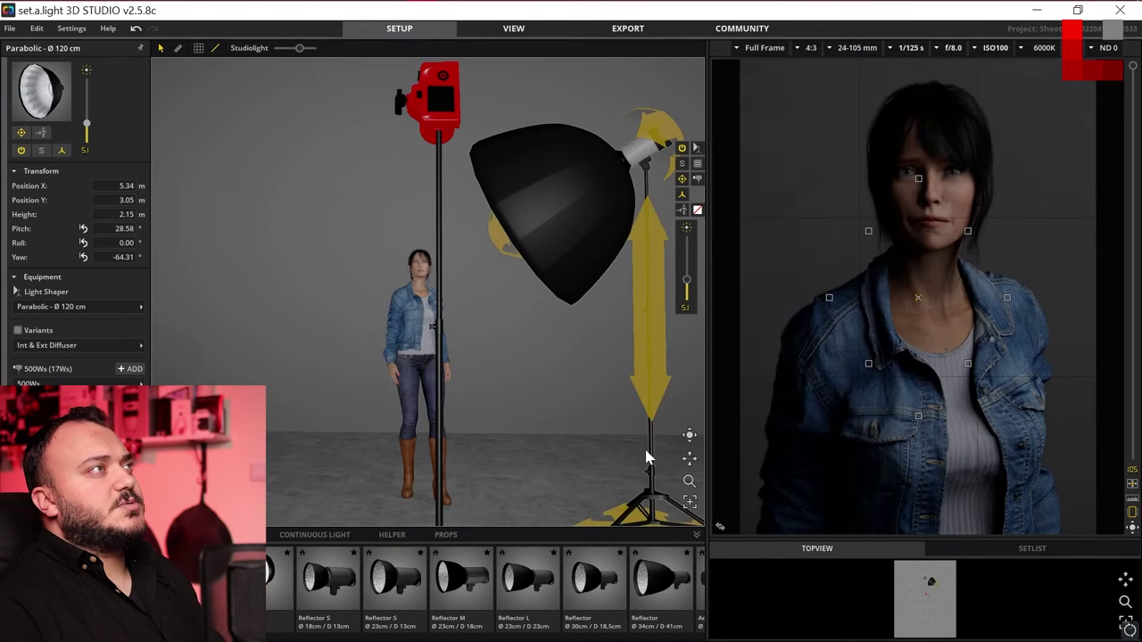
{"action": "left_click_drag", "start_coordinate": [687, 281], "coordinate": [686, 266]}
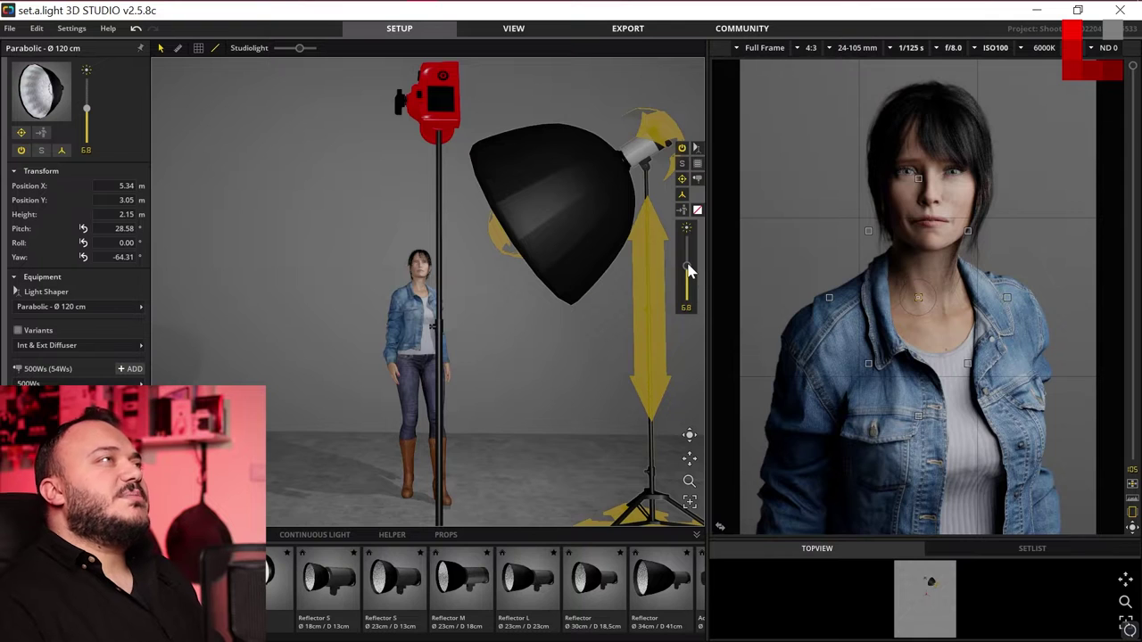
{"action": "left_click_drag", "start_coordinate": [687, 270], "coordinate": [688, 275]}
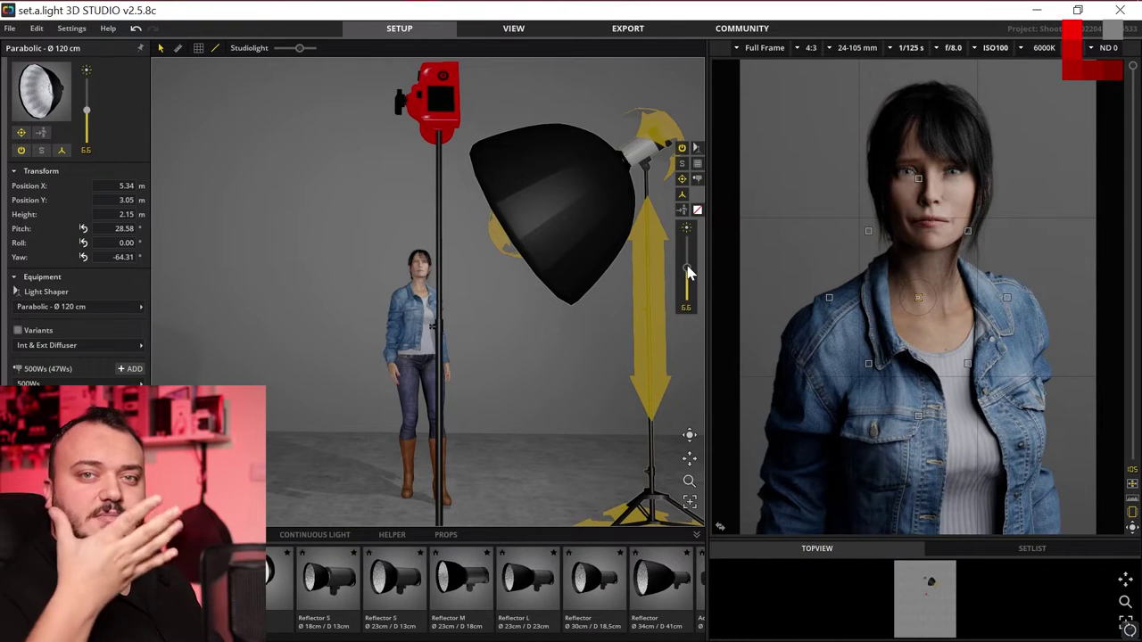
Zoom the camera in to a face close-up and switch the key light to Reflector S Ø 18cm.
{"action": "scroll", "coordinate": [946, 239], "scroll_direction": "up", "scroll_amount": 5}
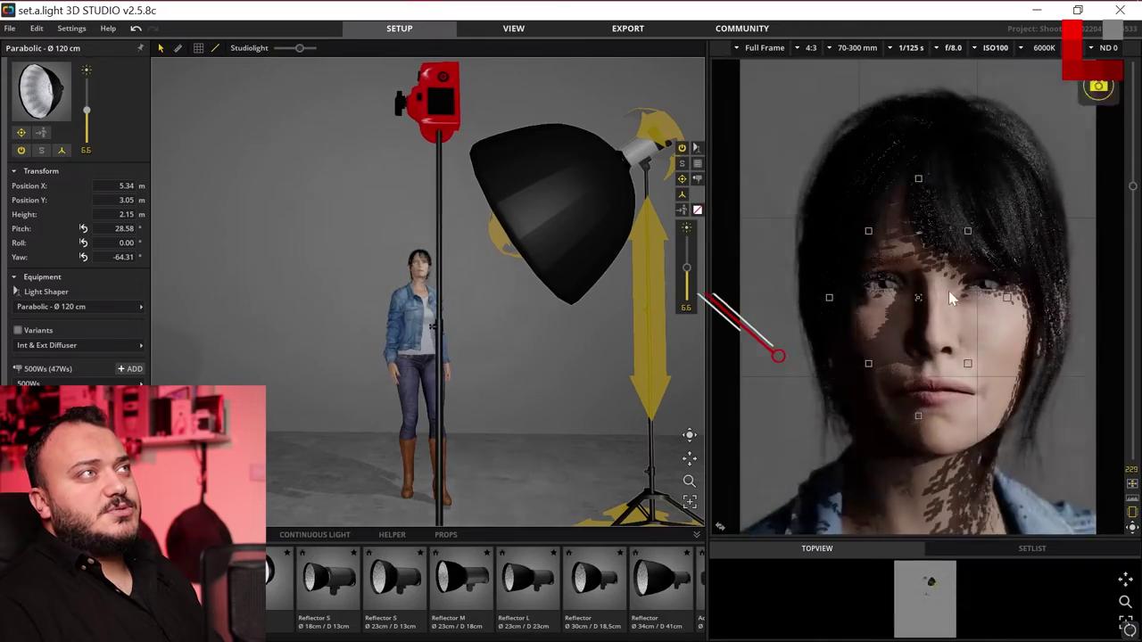
{"action": "scroll", "coordinate": [971, 325], "scroll_direction": "up", "scroll_amount": 2}
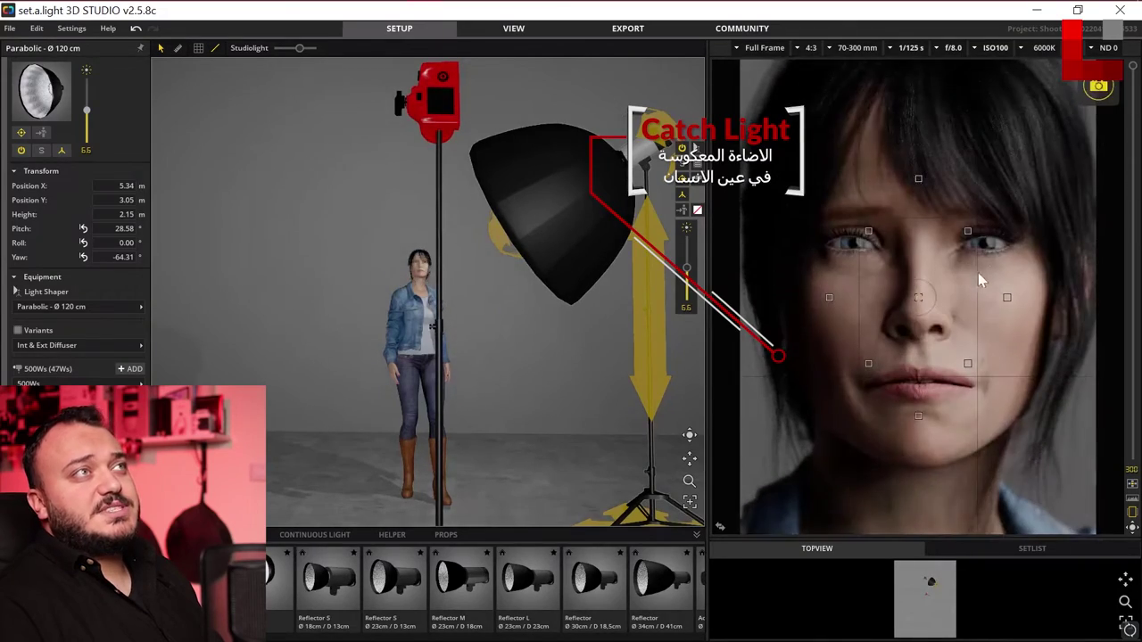
{"action": "left_click", "coordinate": [695, 151]}
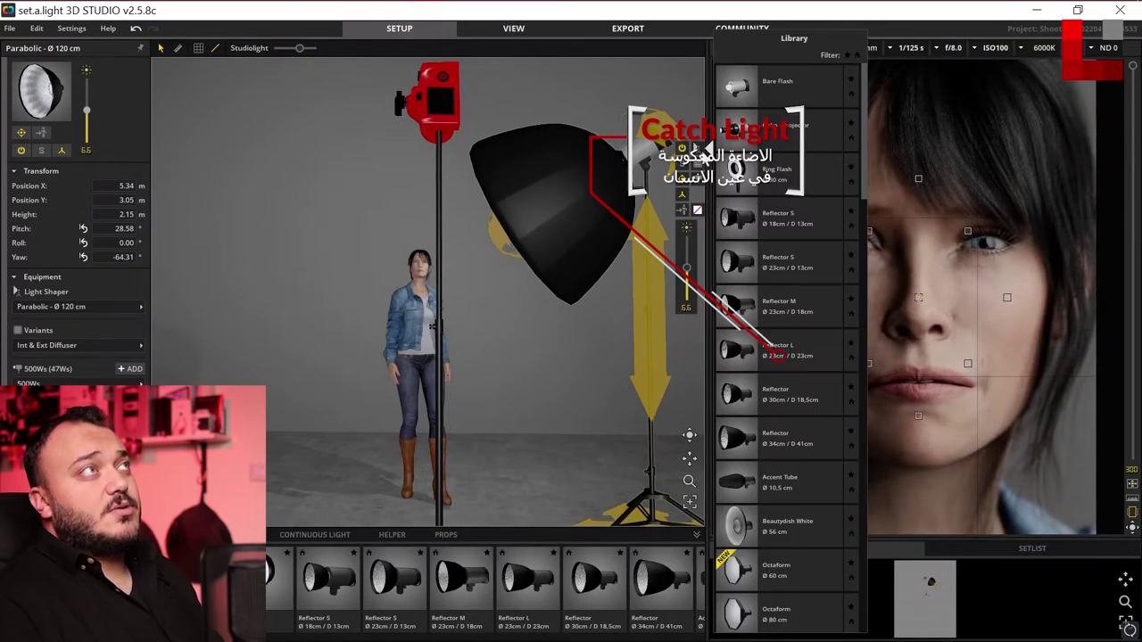
{"action": "left_click", "coordinate": [741, 224]}
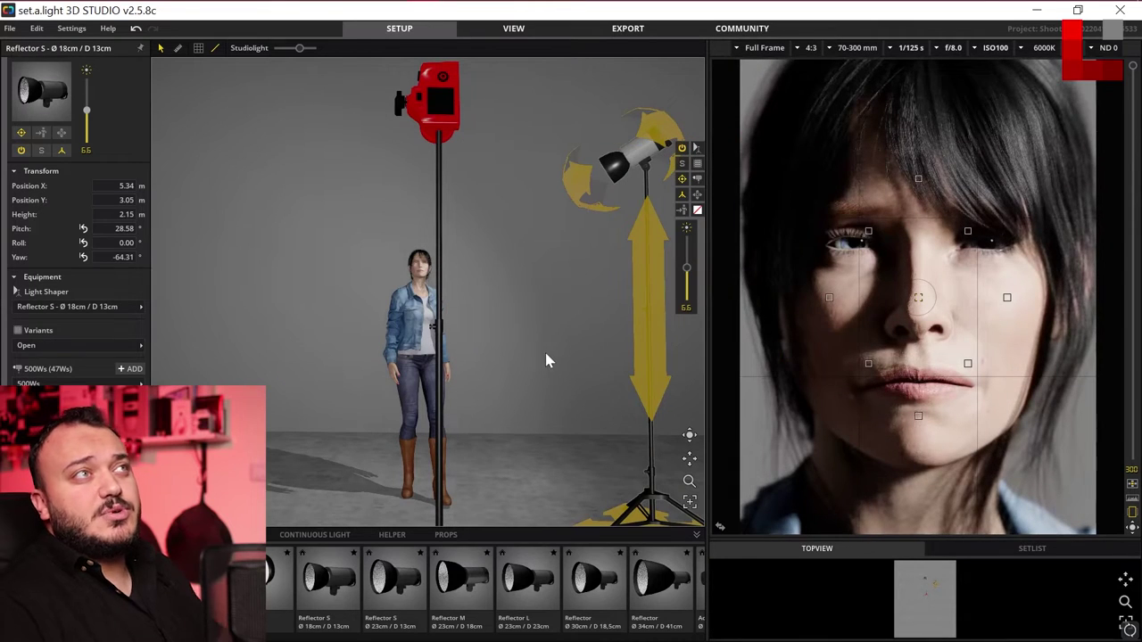
Fit the key light with a Parabolic Ø 120 cm reflector and raise its power to 7.0 (62 Ws).
{"action": "left_click_drag", "start_coordinate": [686, 267], "coordinate": [686, 275]}
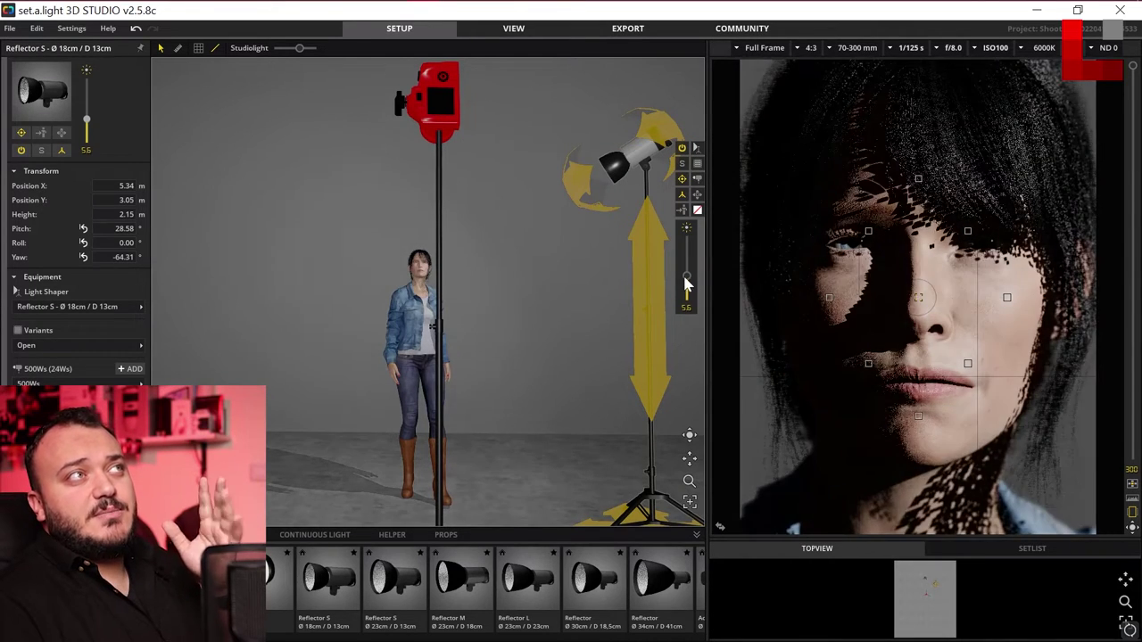
{"action": "left_click", "coordinate": [697, 148]}
{"action": "scroll", "coordinate": [725, 379], "scroll_direction": "down", "scroll_amount": 3}
{"action": "scroll", "coordinate": [732, 392], "scroll_direction": "down", "scroll_amount": 3}
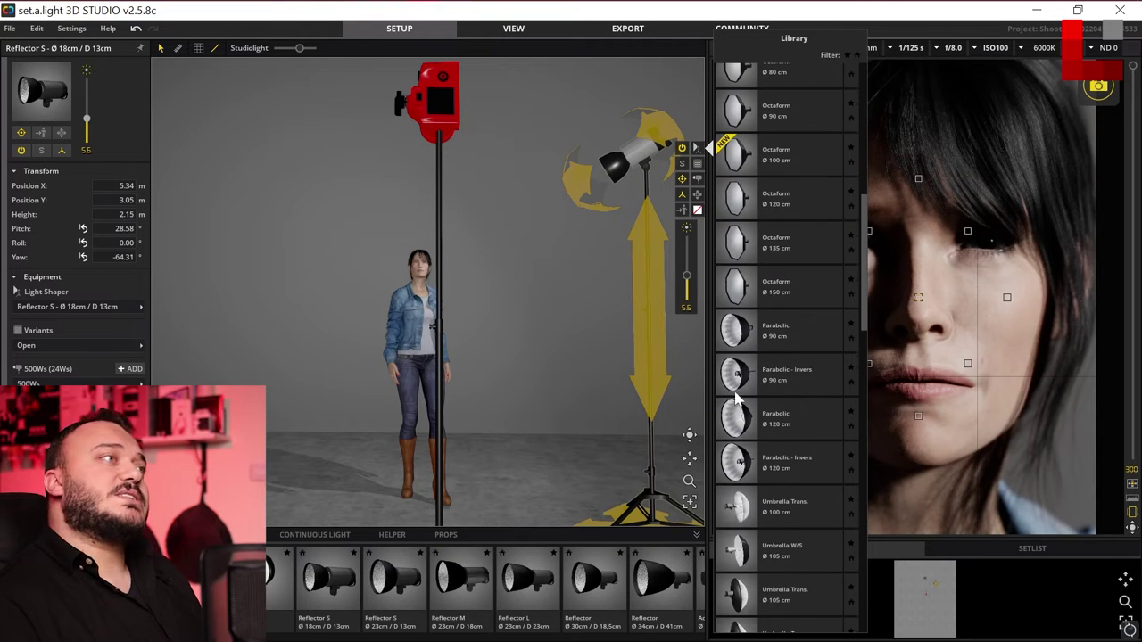
{"action": "scroll", "coordinate": [747, 339], "scroll_direction": "down", "scroll_amount": 2}
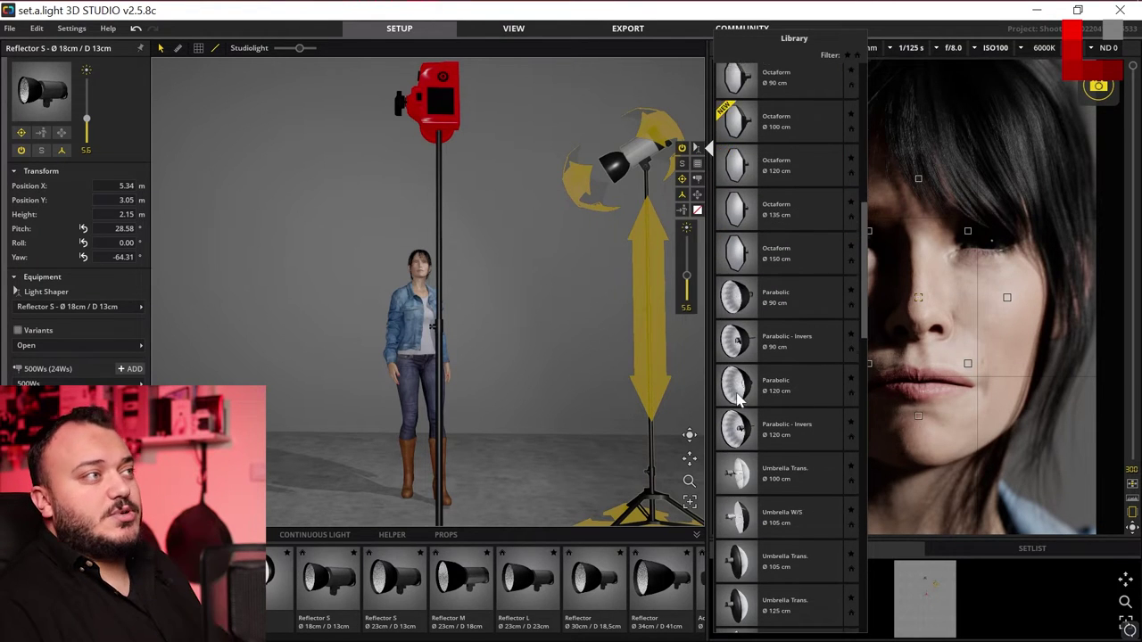
{"action": "scroll", "coordinate": [745, 366], "scroll_direction": "up", "scroll_amount": 2}
{"action": "scroll", "coordinate": [745, 382], "scroll_direction": "up", "scroll_amount": 2}
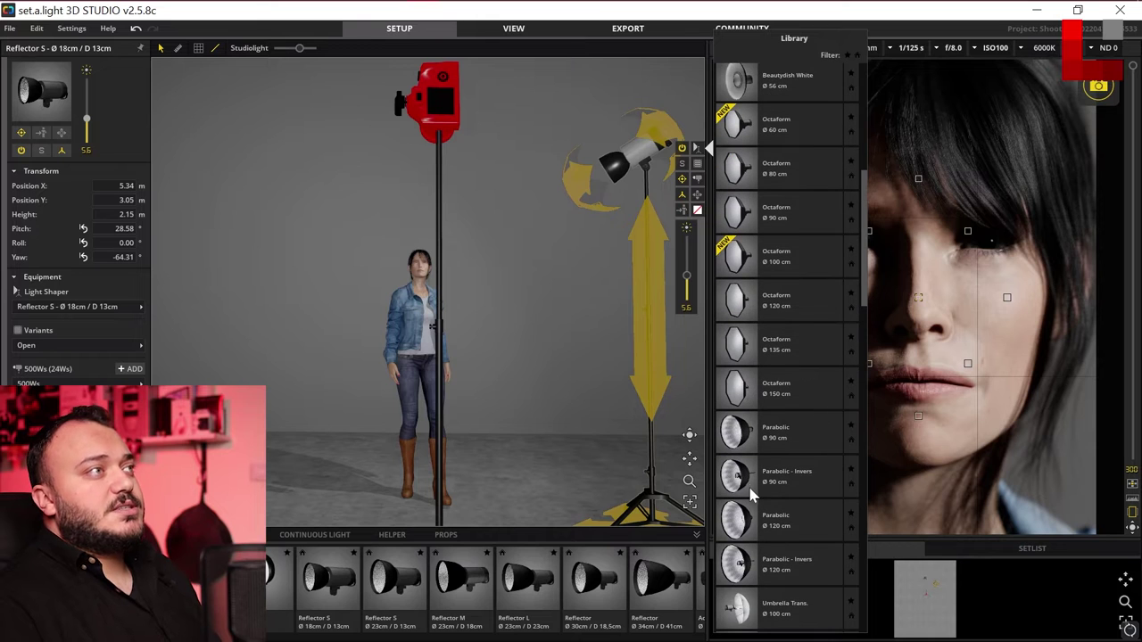
{"action": "left_click", "coordinate": [742, 526]}
{"action": "left_click_drag", "start_coordinate": [686, 253], "coordinate": [686, 264]}
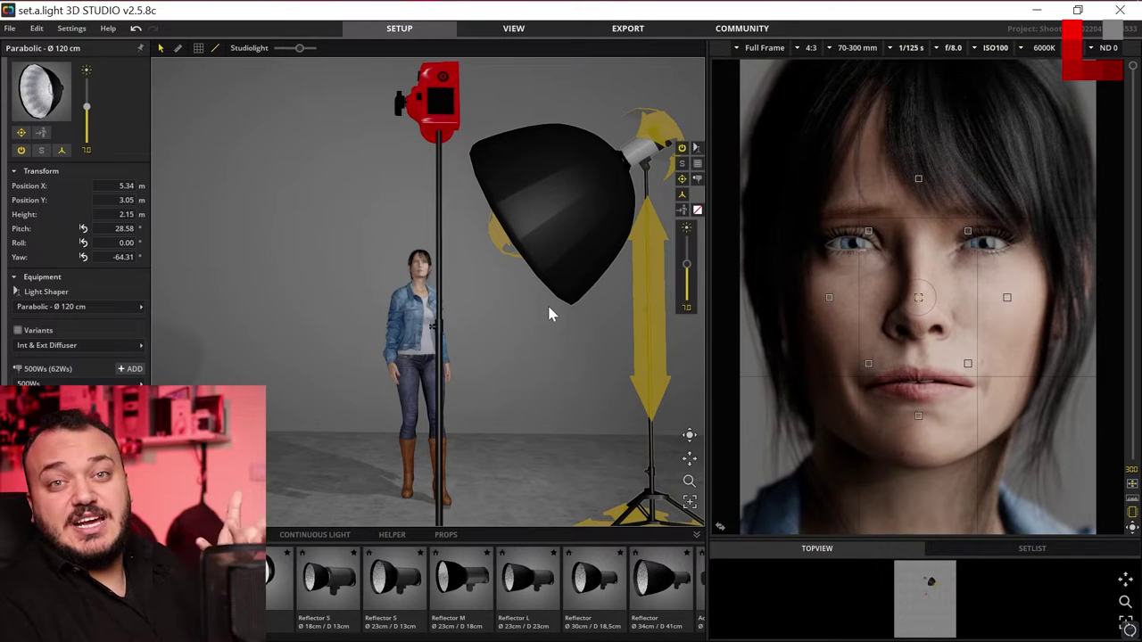
{"action": "scroll", "coordinate": [919, 272], "scroll_direction": "down", "scroll_amount": 3}
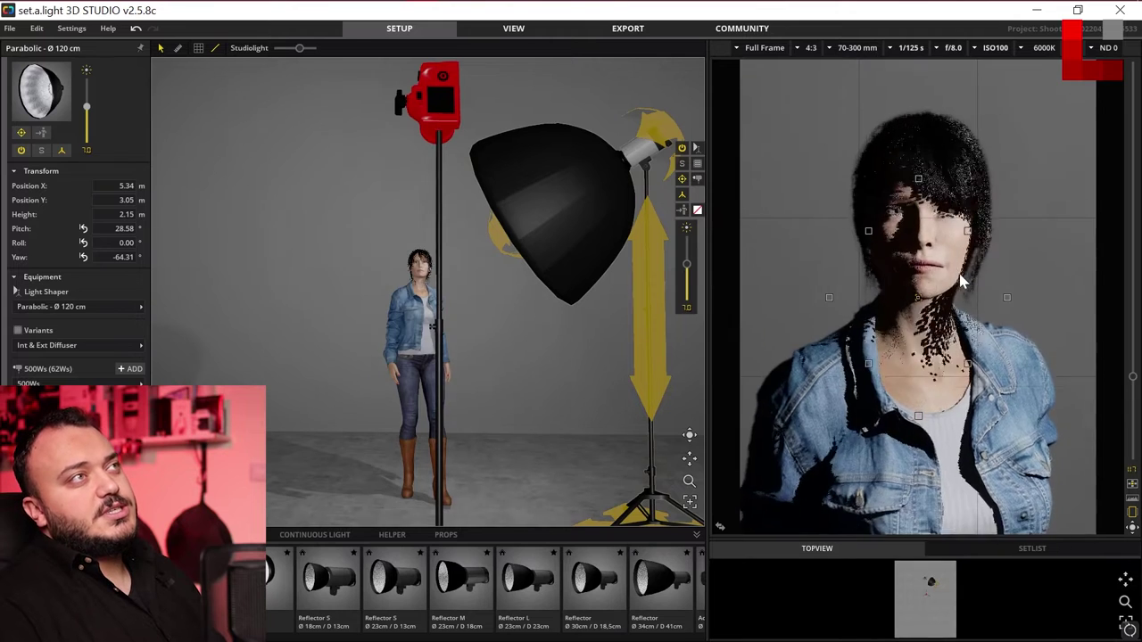
Give Jessica a relaxed standing pose and turn her slightly toward the camera.
{"action": "left_click", "coordinate": [400, 359]}
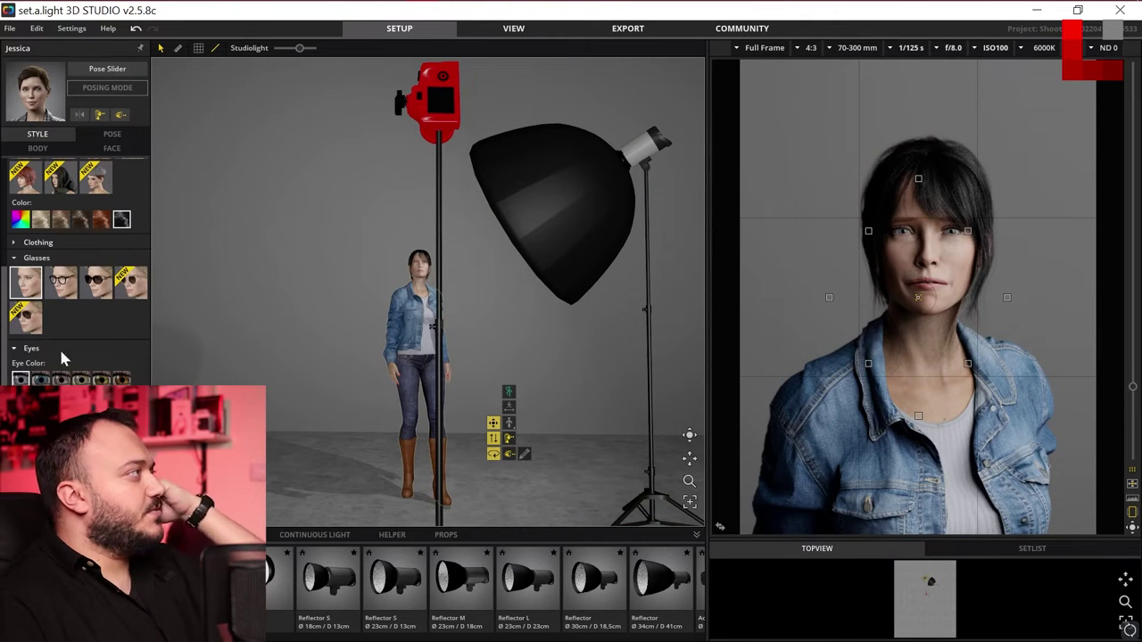
{"action": "left_click", "coordinate": [121, 136]}
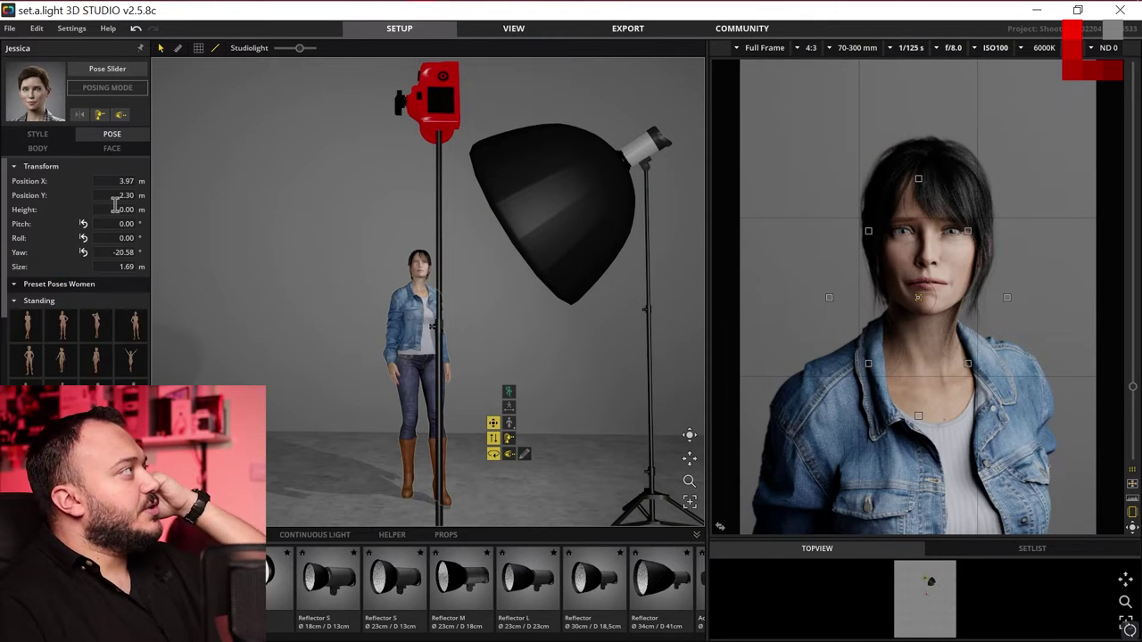
{"action": "left_click", "coordinate": [61, 393]}
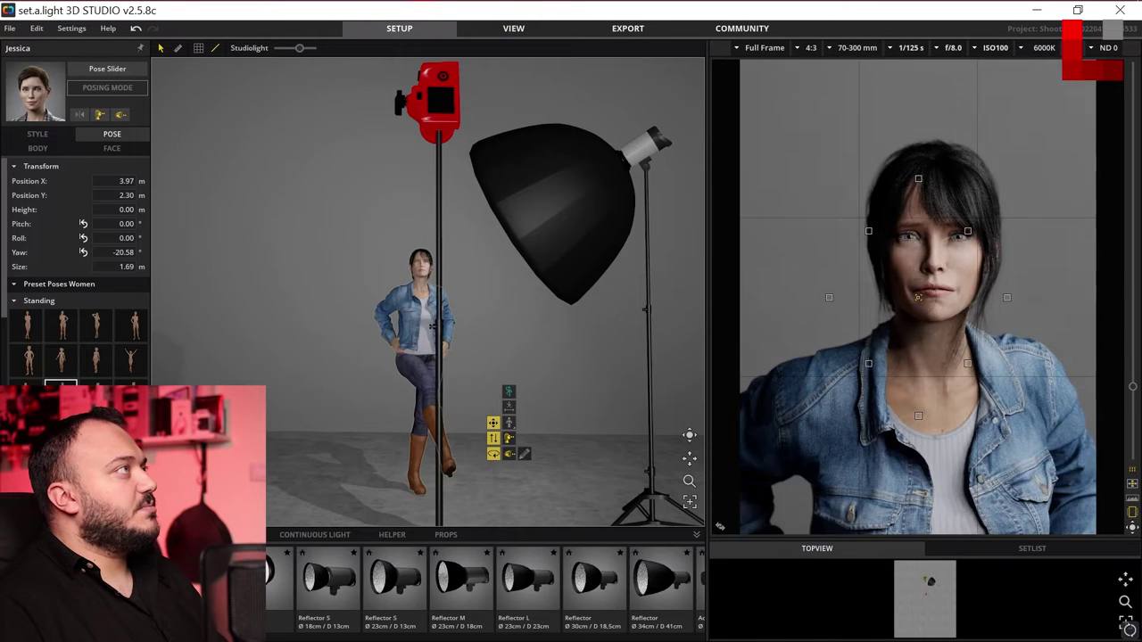
{"action": "left_click", "coordinate": [131, 393]}
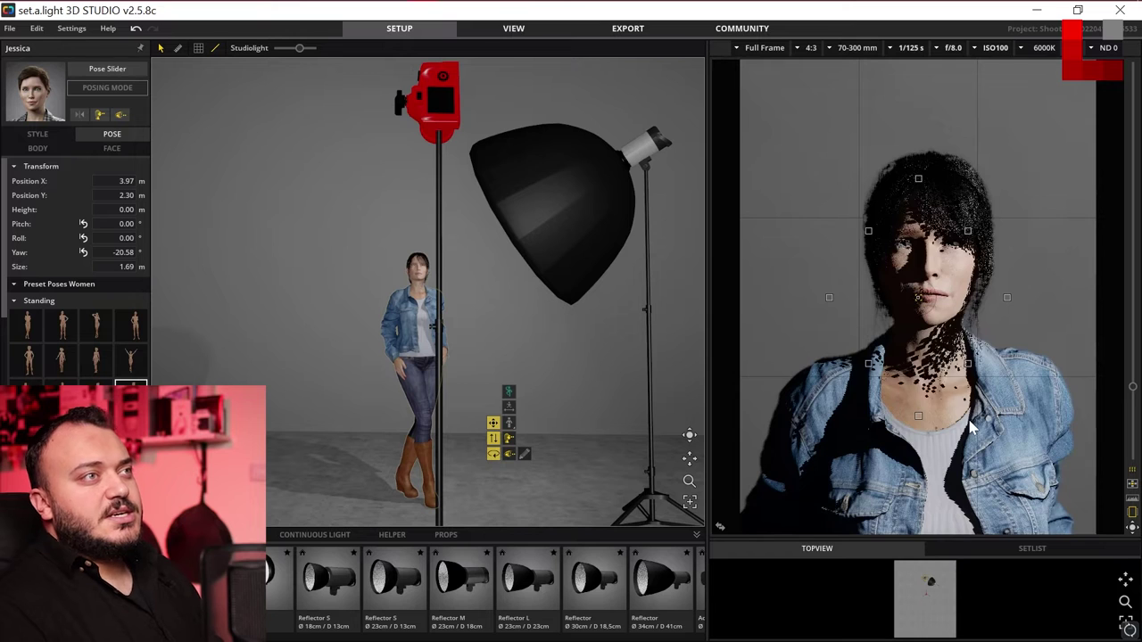
{"action": "scroll", "coordinate": [1062, 509], "scroll_direction": "up", "scroll_amount": 2}
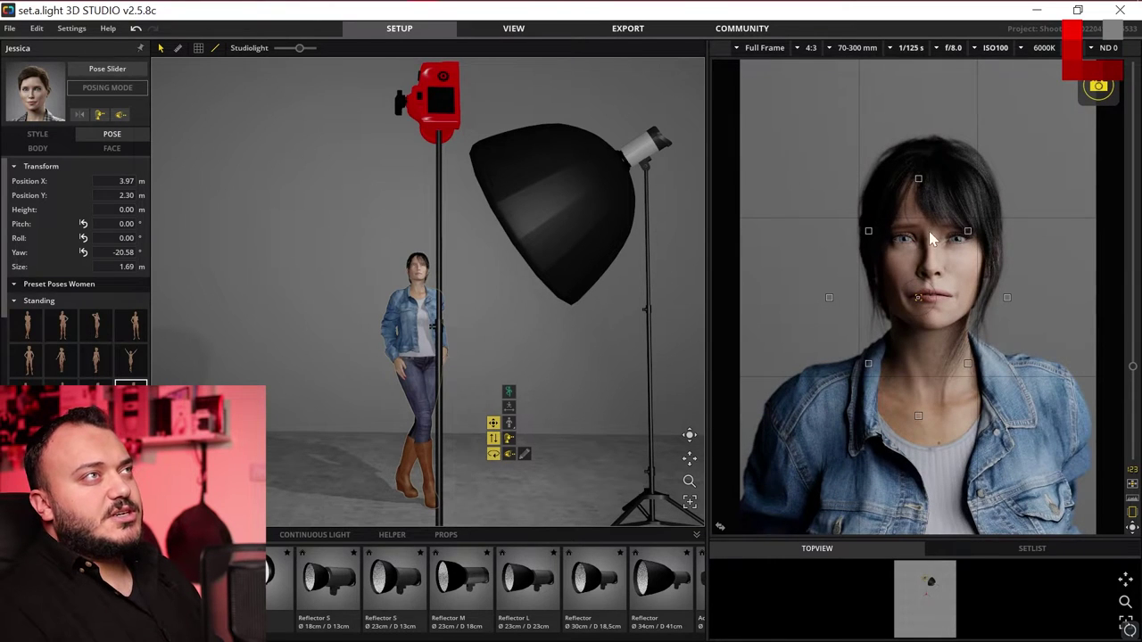
{"action": "left_click_drag", "start_coordinate": [915, 239], "coordinate": [914, 259]}
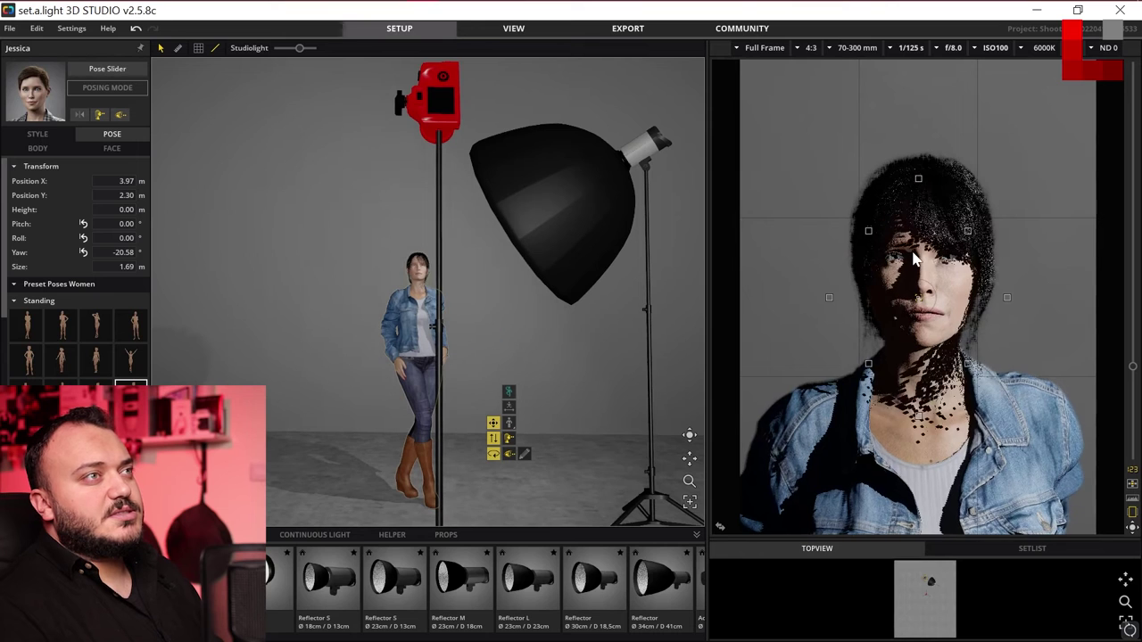
{"action": "left_click_drag", "start_coordinate": [450, 357], "coordinate": [484, 449]}
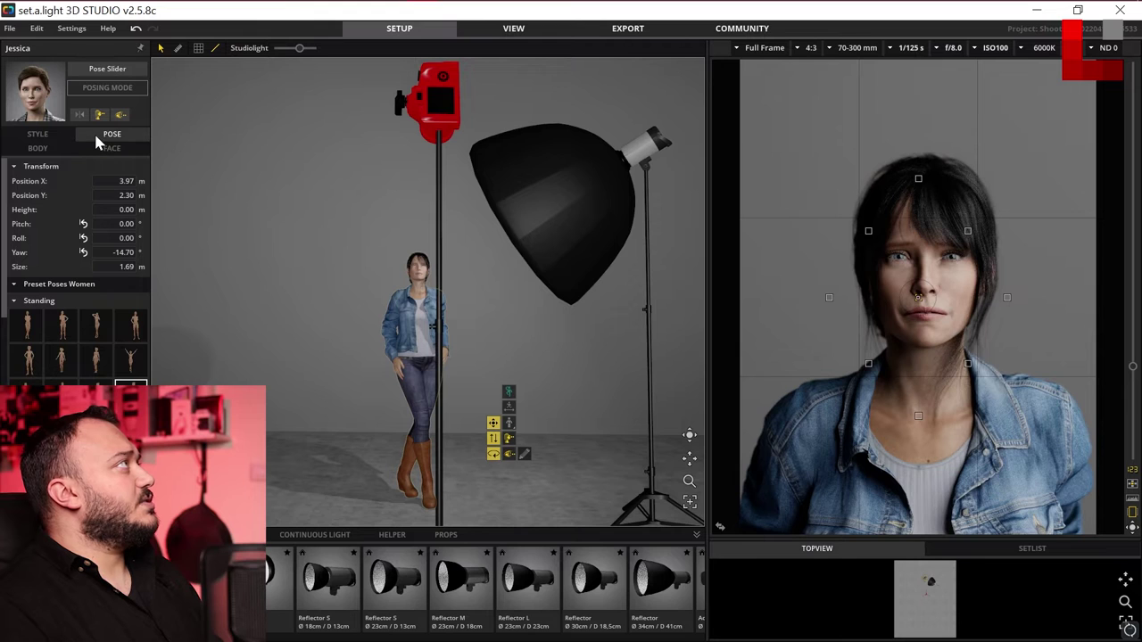
In Posing Mode, adjust Jessica's neck angle and rotate her upper body slightly.
{"action": "left_click", "coordinate": [40, 150]}
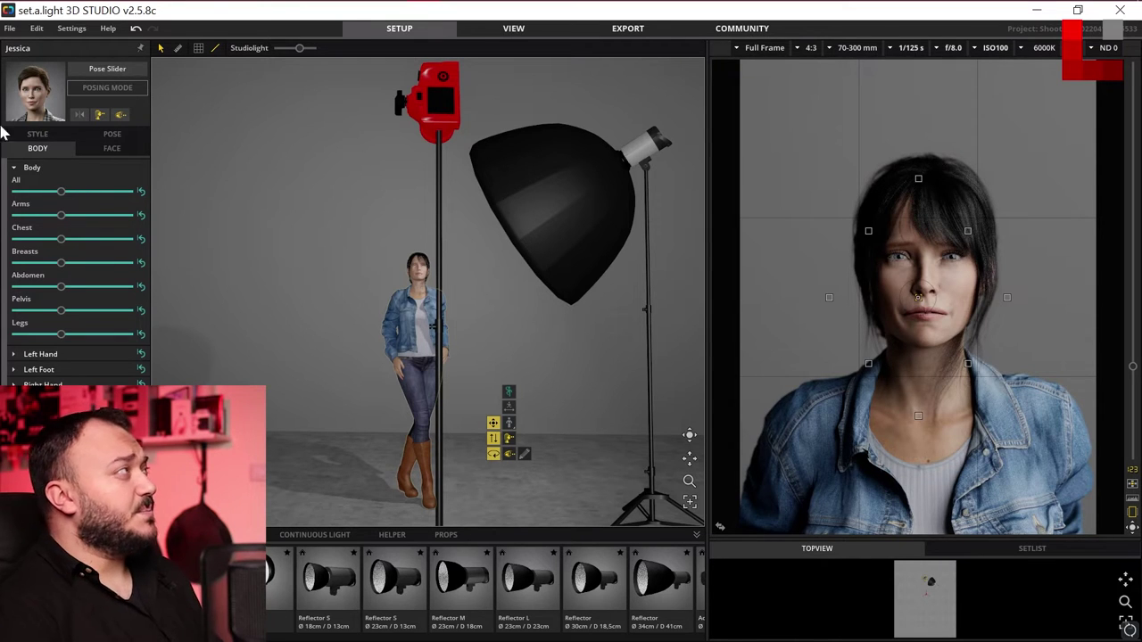
{"action": "left_click", "coordinate": [112, 134]}
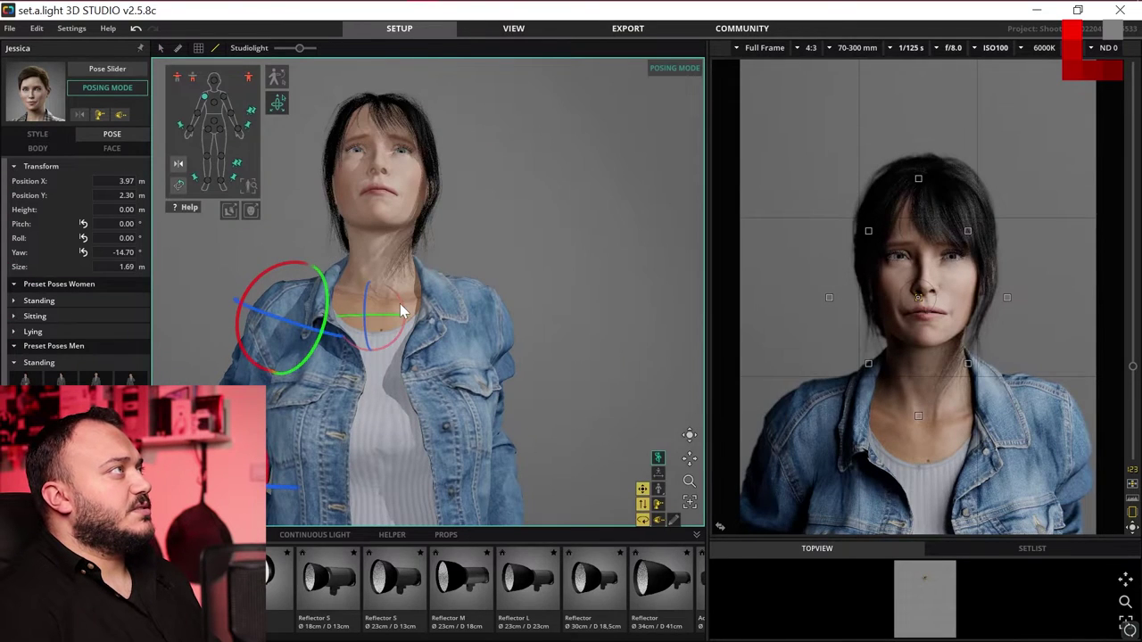
{"action": "left_click_drag", "start_coordinate": [399, 303], "coordinate": [399, 297]}
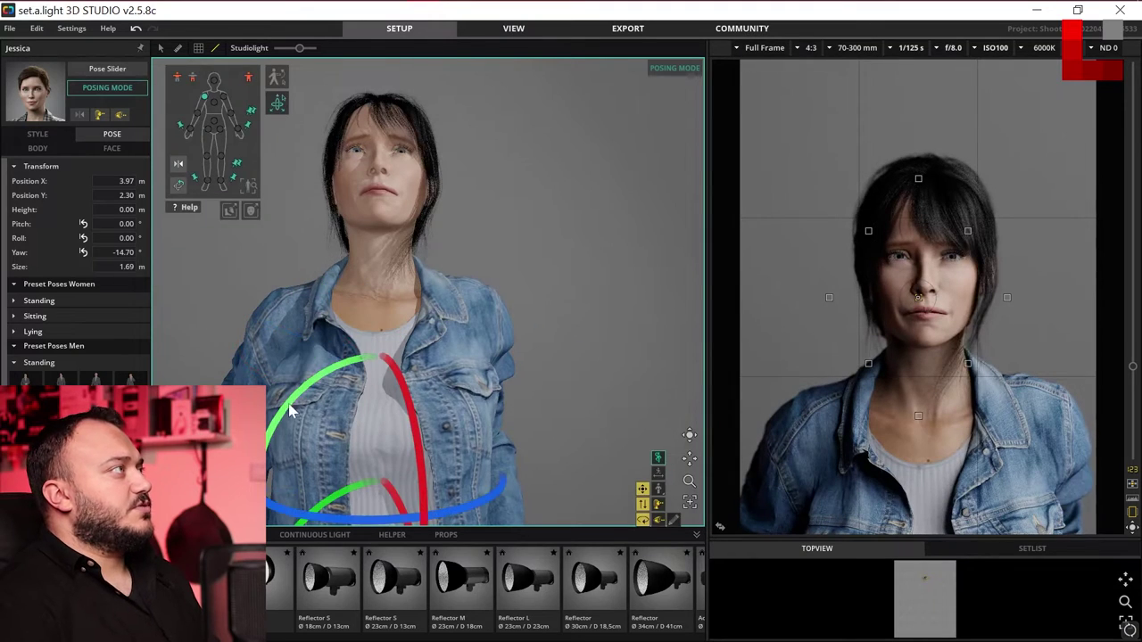
{"action": "left_click_drag", "start_coordinate": [276, 428], "coordinate": [275, 428]}
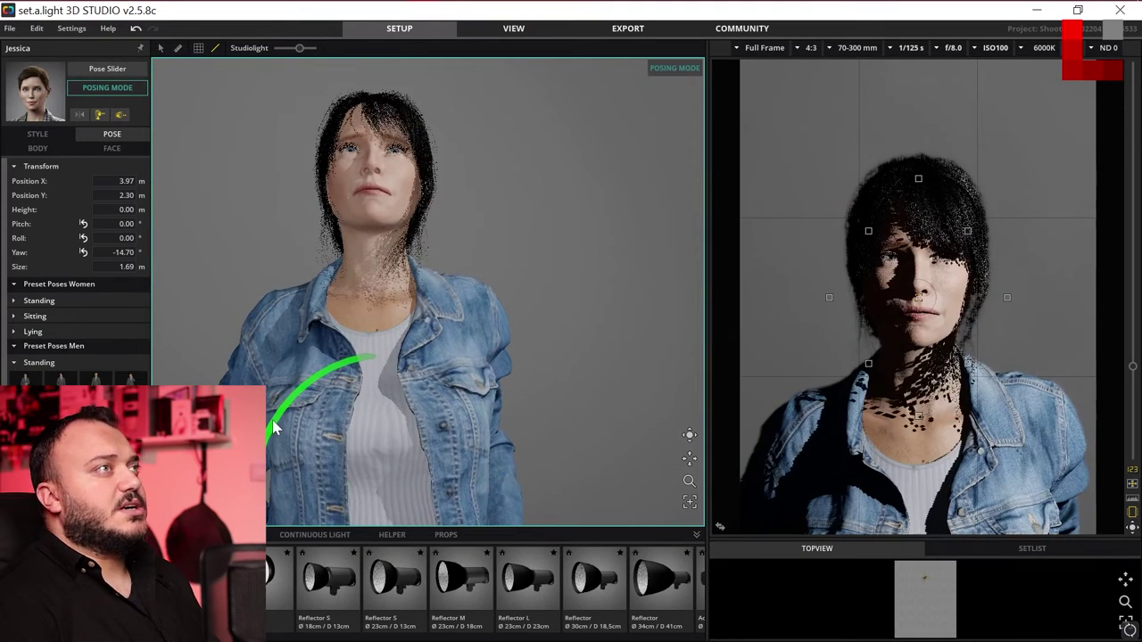
{"action": "key", "text": "Escape"}
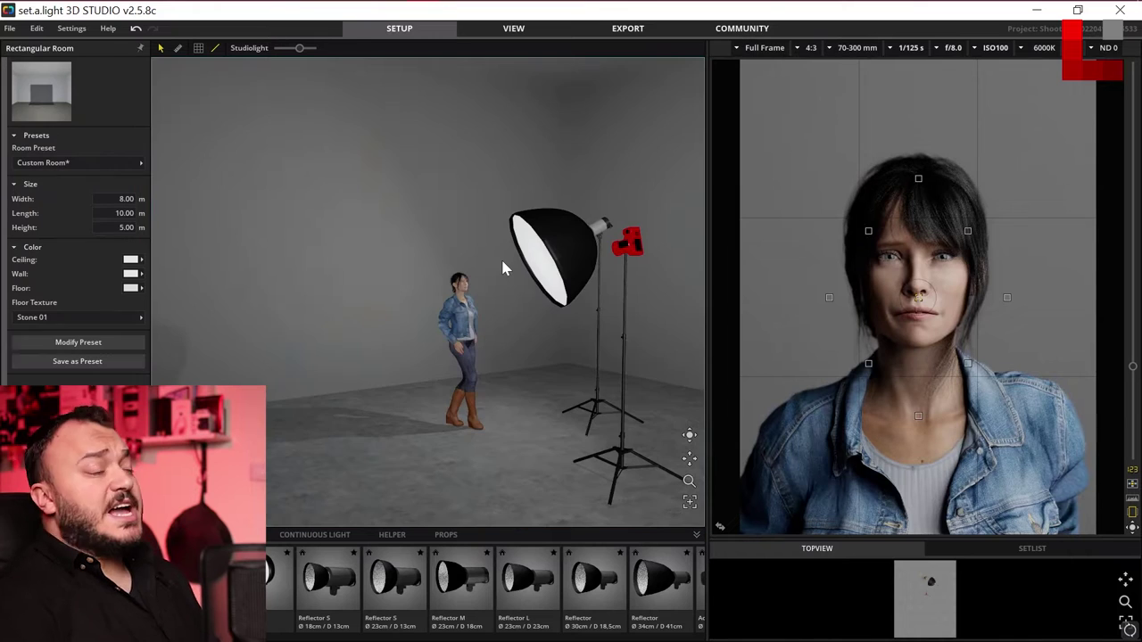
Select the Rectangular Room and change its wall colour to dark grey 4A4A4A.
{"action": "left_click", "coordinate": [553, 282]}
{"action": "left_click", "coordinate": [459, 343]}
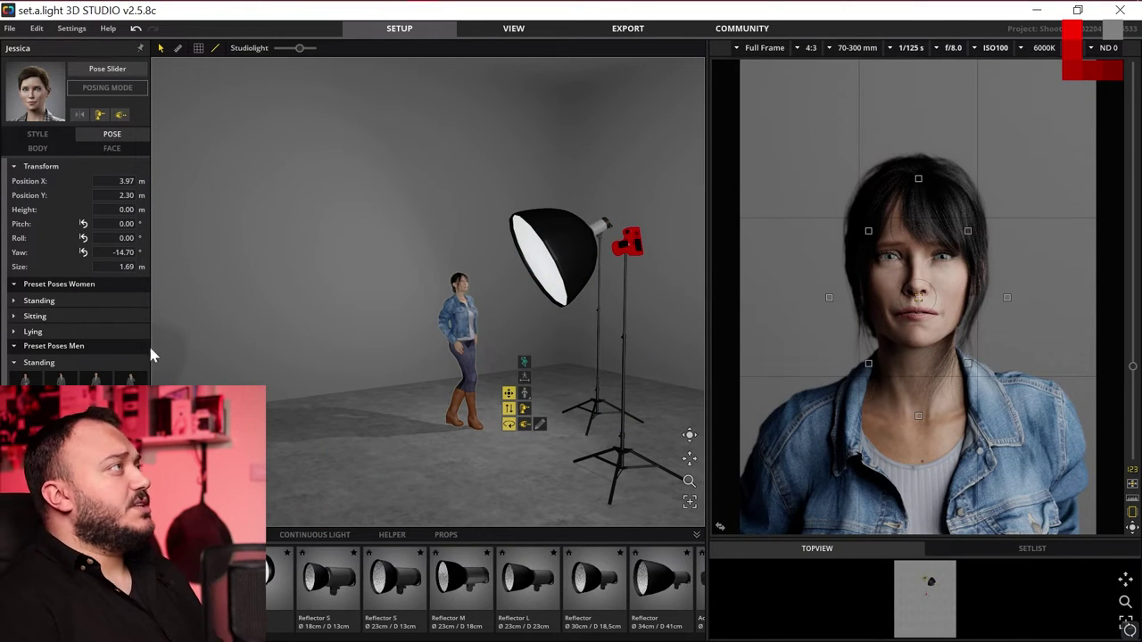
{"action": "right_click_drag", "start_coordinate": [399, 395], "coordinate": [357, 392]}
{"action": "mouse_move", "coordinate": [286, 277]}
{"action": "right_mouse_down"}
{"action": "mouse_move", "coordinate": [273, 311]}
{"action": "mouse_move", "coordinate": [246, 214]}
{"action": "mouse_move", "coordinate": [269, 218]}
{"action": "right_mouse_up"}
{"action": "left_click", "coordinate": [269, 219]}
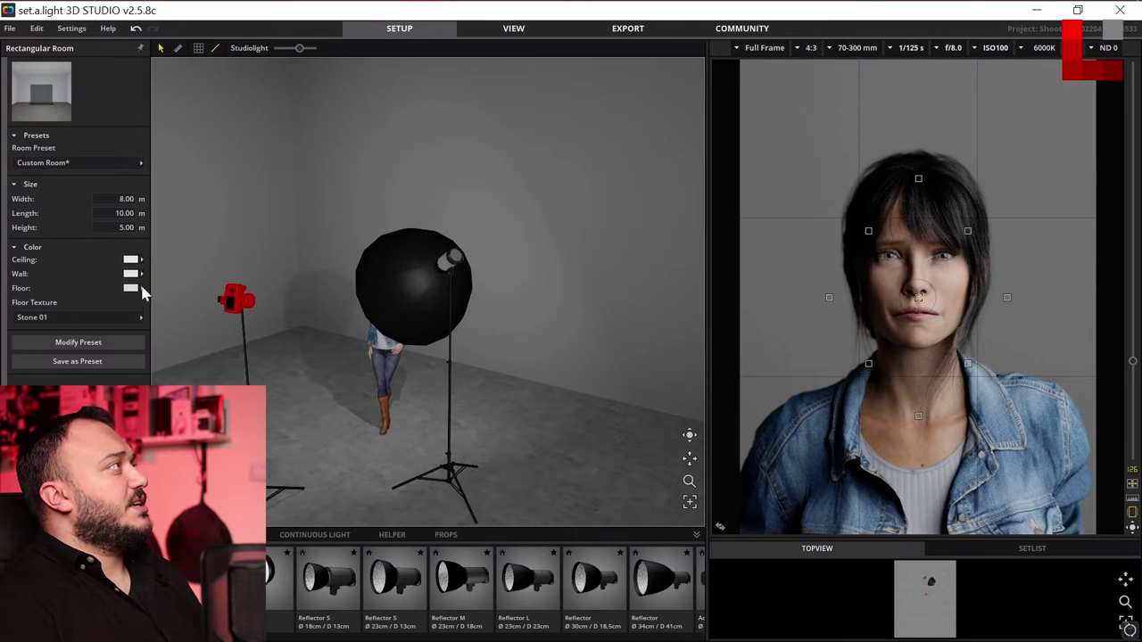
{"action": "left_click", "coordinate": [133, 274]}
{"action": "left_click_drag", "start_coordinate": [178, 216], "coordinate": [159, 240]}
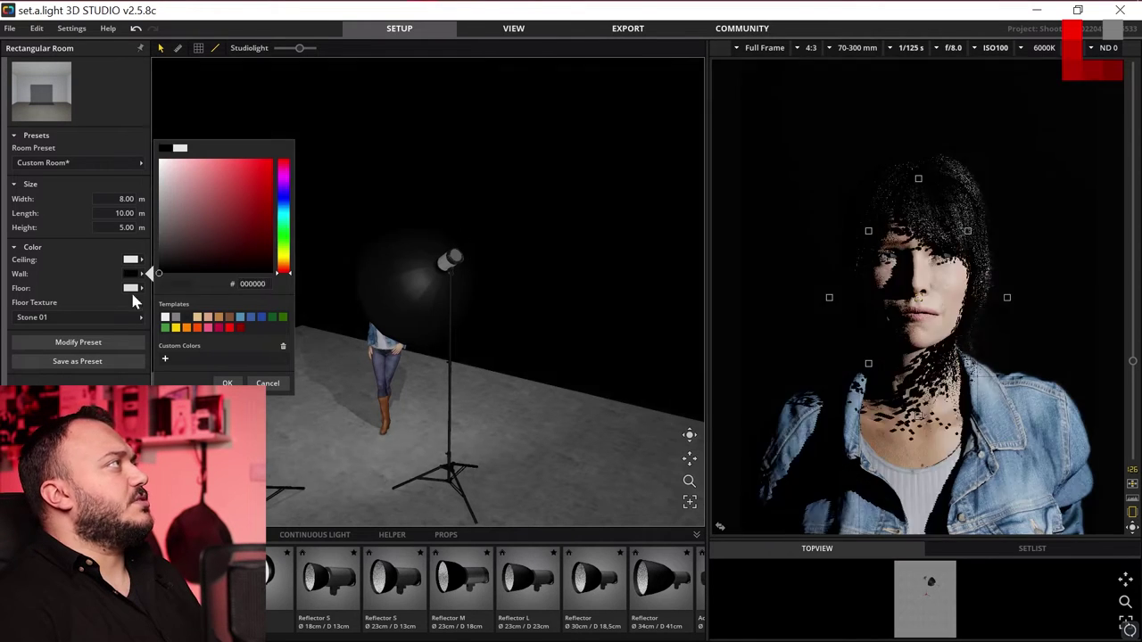
{"action": "right_click_drag", "start_coordinate": [428, 206], "coordinate": [562, 197]}
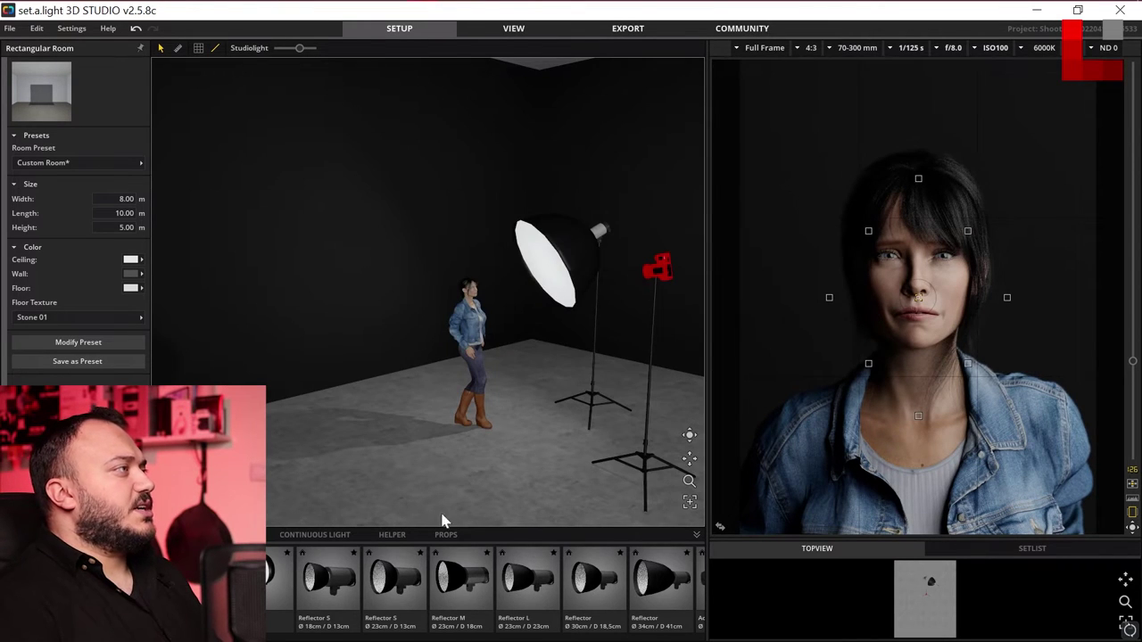
Place the Couch Laona sofa from the props library beside the model.
{"action": "left_click", "coordinate": [393, 535]}
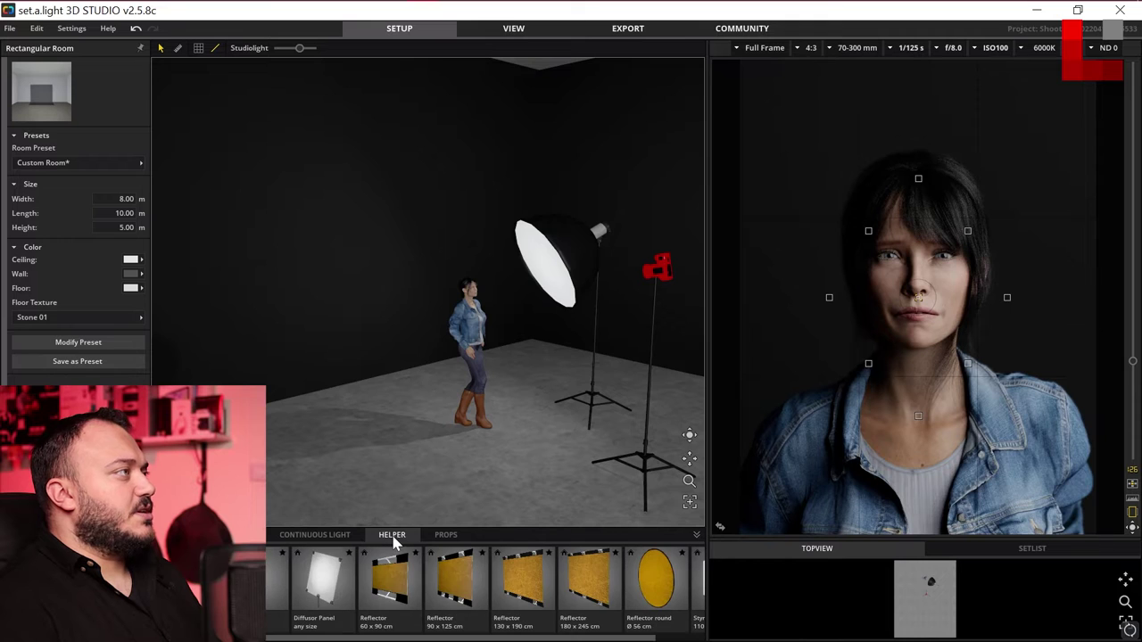
{"action": "left_click", "coordinate": [446, 535]}
{"action": "scroll", "coordinate": [279, 586], "scroll_direction": "down", "scroll_amount": 3}
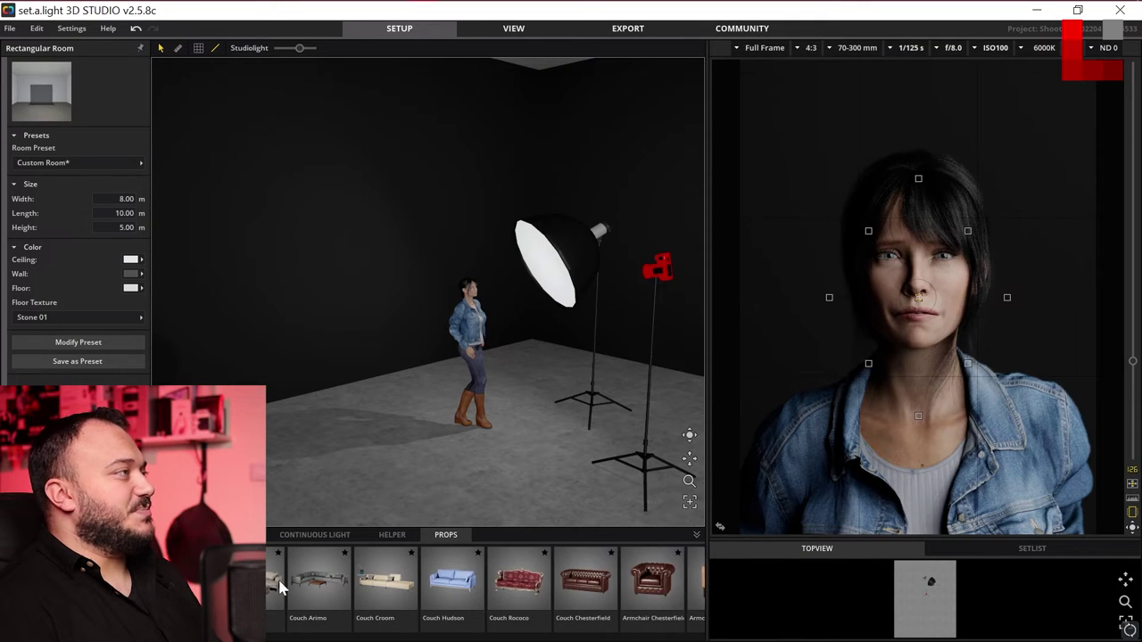
{"action": "left_click_drag", "start_coordinate": [266, 599], "coordinate": [400, 404]}
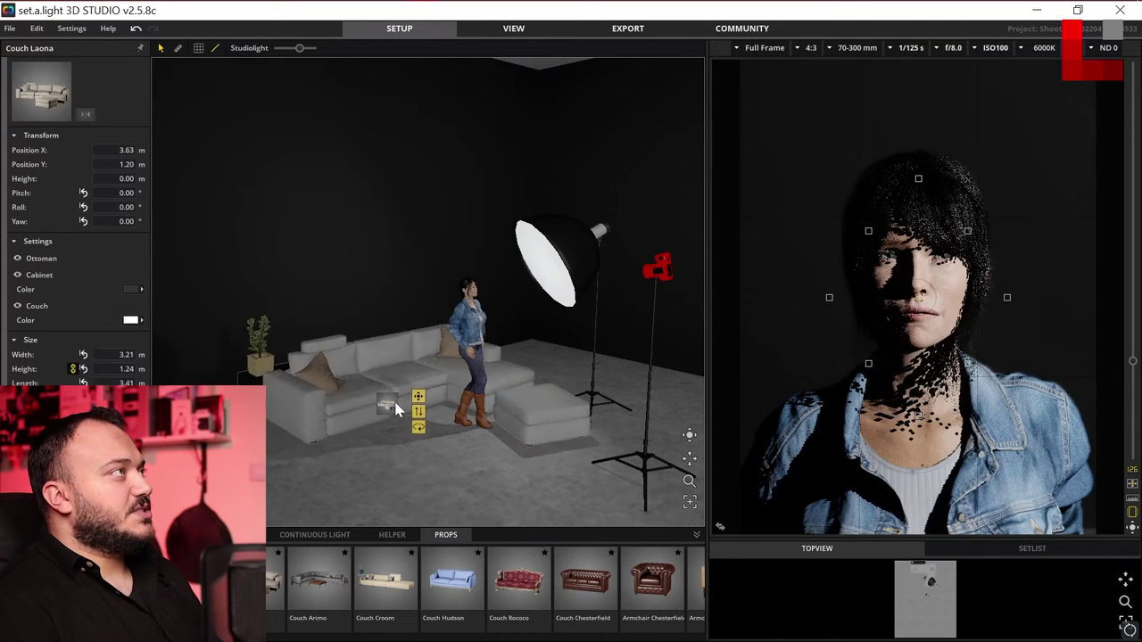
{"action": "left_click_drag", "start_coordinate": [400, 404], "coordinate": [392, 395]}
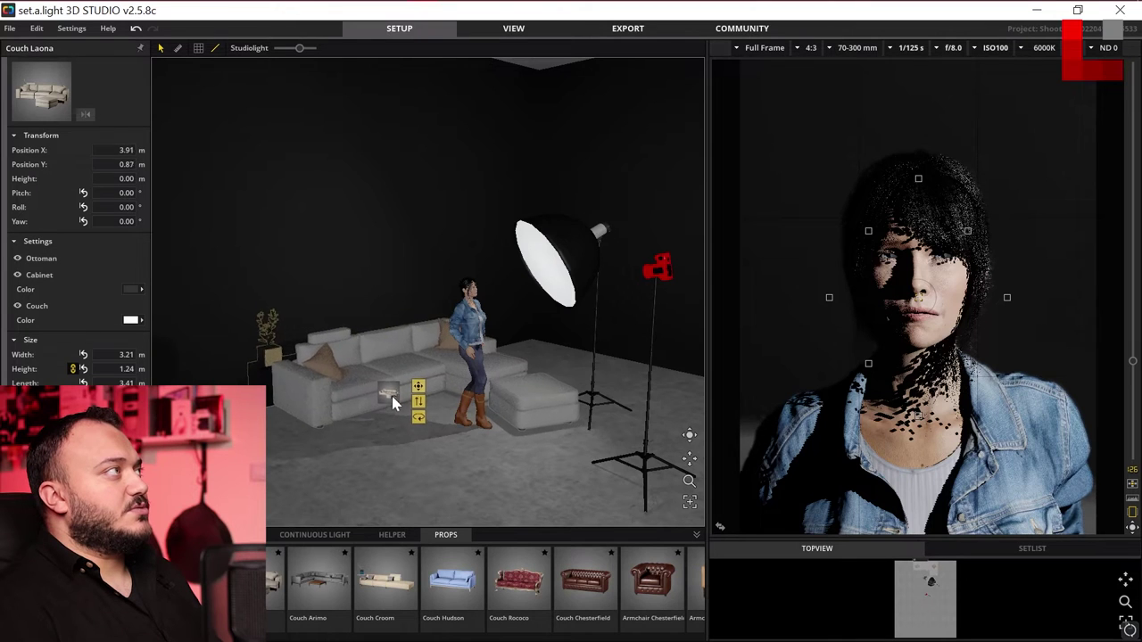
Deselect the couch, orbit the view, and bring up the people models library.
{"action": "left_click", "coordinate": [493, 455]}
{"action": "right_click_drag", "start_coordinate": [493, 455], "coordinate": [558, 450]}
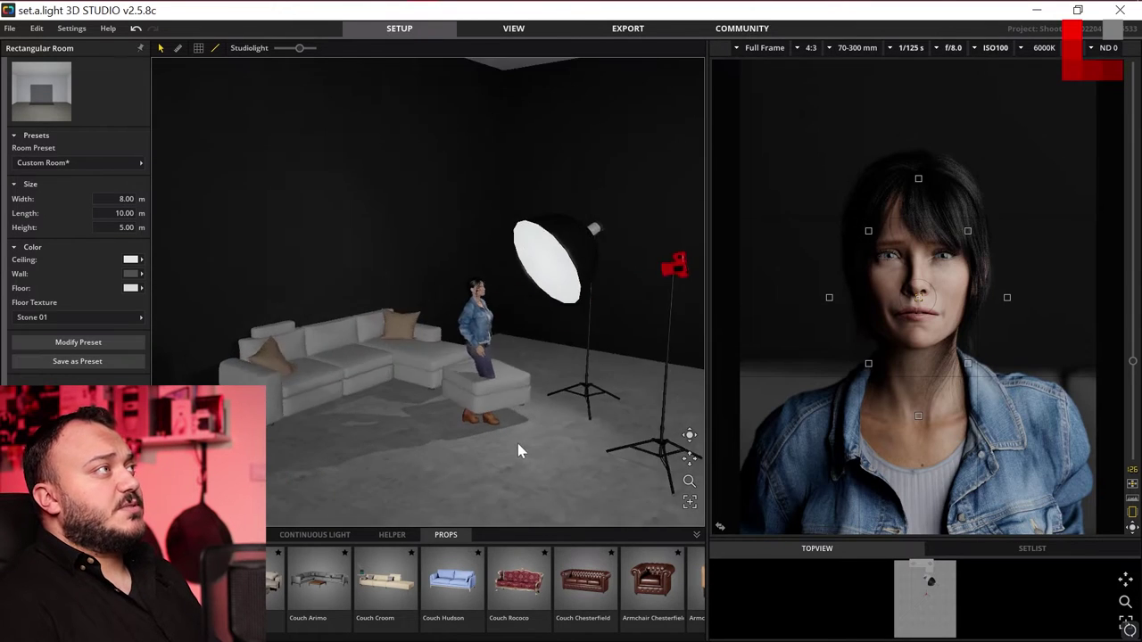
{"action": "left_click", "coordinate": [232, 535]}
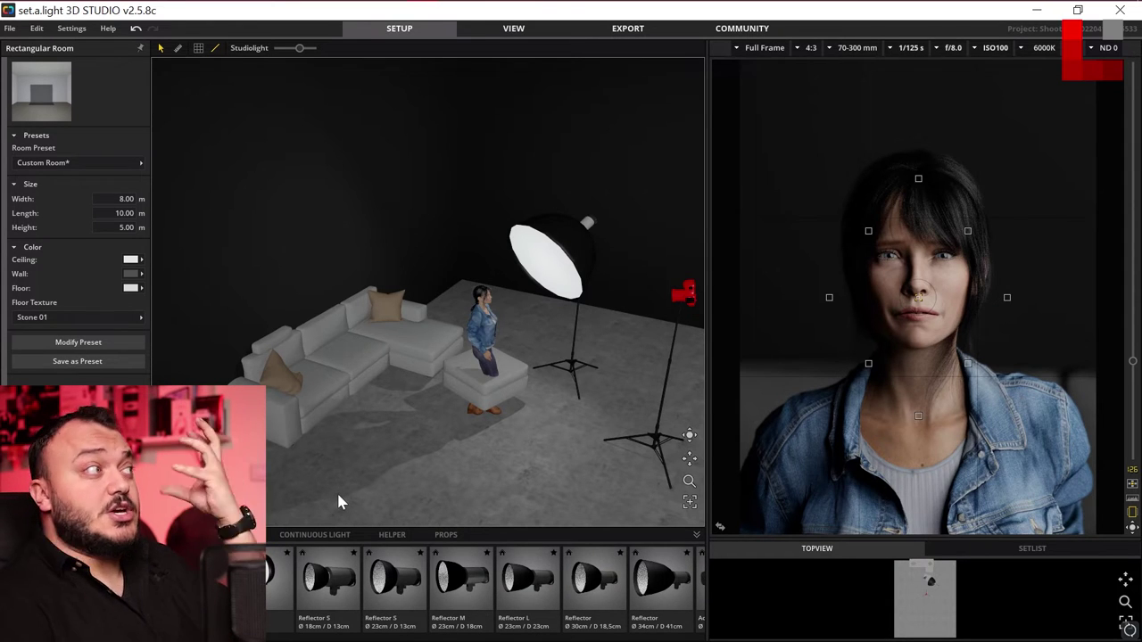
{"action": "left_click", "coordinate": [179, 534]}
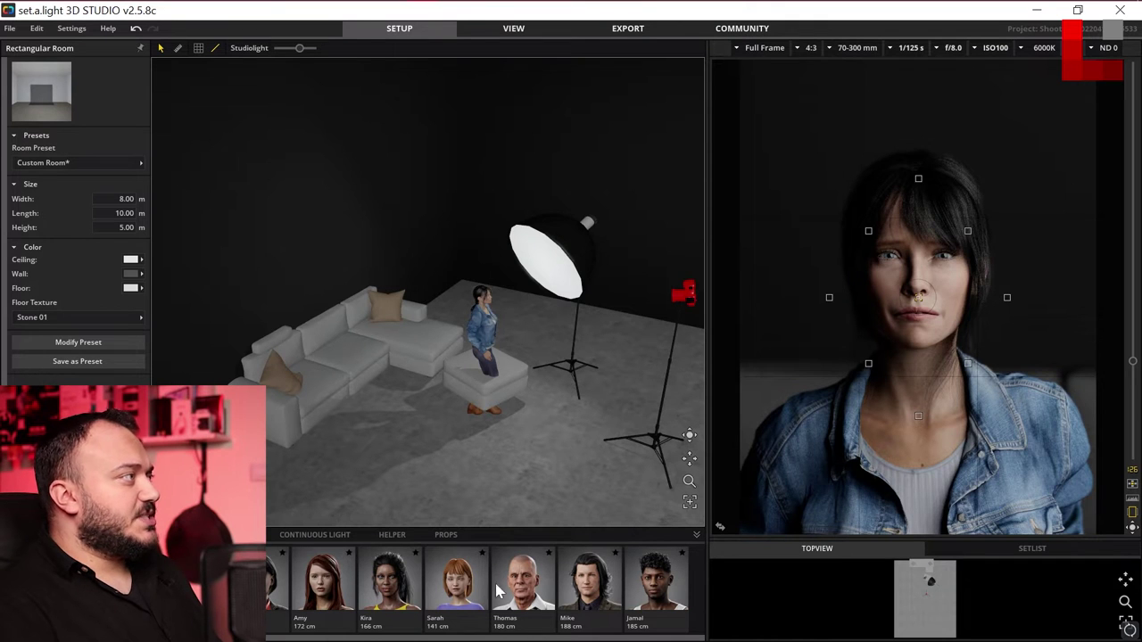
Add Thomas in a black shirt and position him behind Jessica, over her shoulder.
{"action": "left_click_drag", "start_coordinate": [522, 585], "coordinate": [415, 450]}
{"action": "scroll", "coordinate": [424, 344], "scroll_direction": "up", "scroll_amount": 3}
{"action": "scroll", "coordinate": [339, 392], "scroll_direction": "up", "scroll_amount": 3}
{"action": "mouse_move", "coordinate": [339, 392]}
{"action": "right_mouse_down"}
{"action": "mouse_move", "coordinate": [221, 266]}
{"action": "mouse_move", "coordinate": [342, 280]}
{"action": "mouse_move", "coordinate": [247, 242]}
{"action": "mouse_move", "coordinate": [385, 273]}
{"action": "mouse_move", "coordinate": [479, 318]}
{"action": "right_mouse_up"}
{"action": "scroll", "coordinate": [504, 229], "scroll_direction": "up", "scroll_amount": 3}
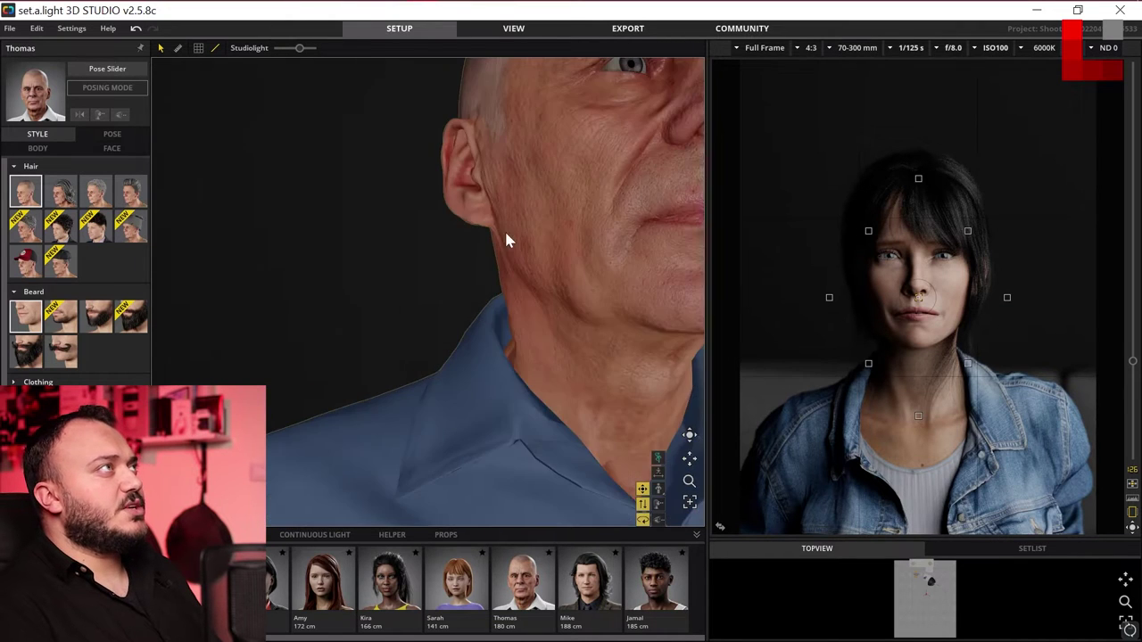
{"action": "scroll", "coordinate": [530, 292], "scroll_direction": "up", "scroll_amount": 3}
{"action": "right_click_drag", "start_coordinate": [530, 293], "coordinate": [537, 294]}
{"action": "scroll", "coordinate": [441, 337], "scroll_direction": "down", "scroll_amount": 5}
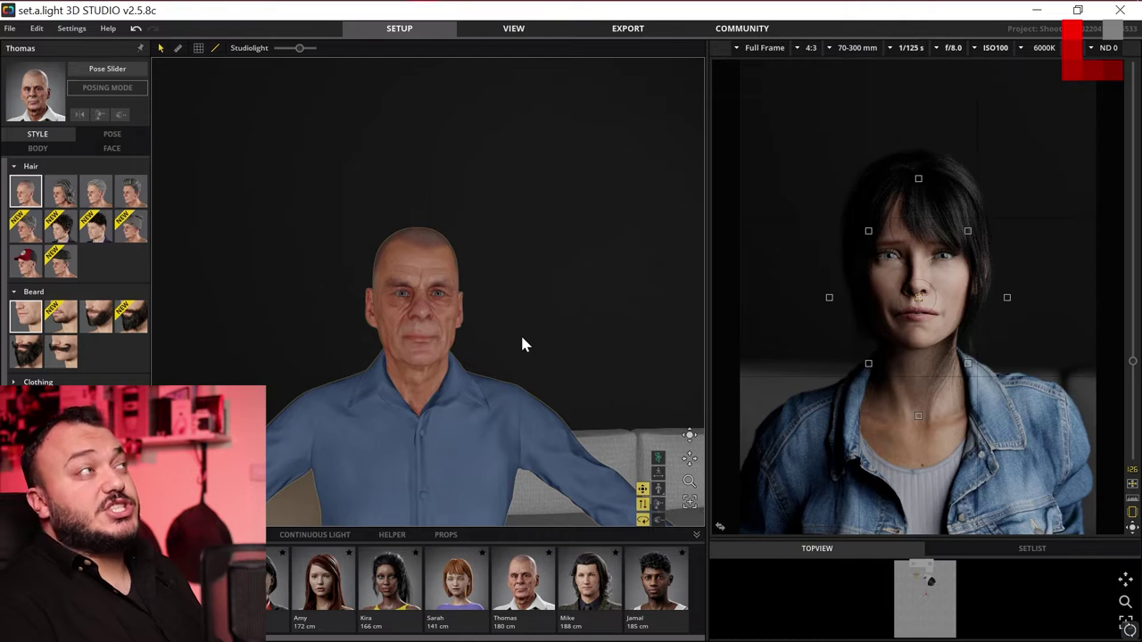
{"action": "scroll", "coordinate": [507, 346], "scroll_direction": "down", "scroll_amount": 5}
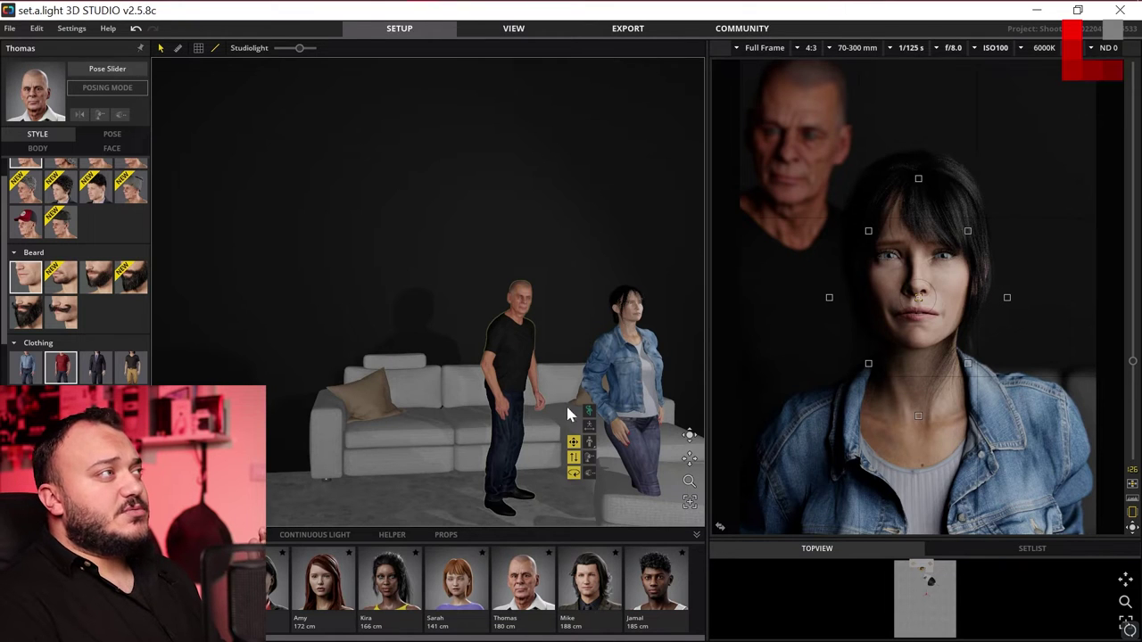
{"action": "left_click_drag", "start_coordinate": [504, 466], "coordinate": [506, 464]}
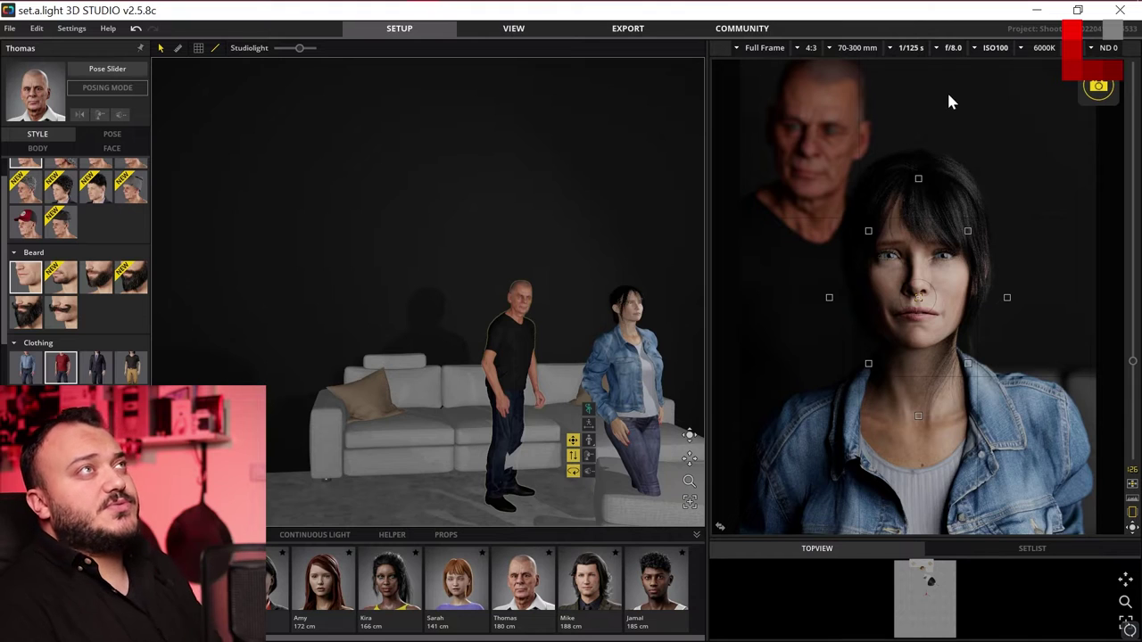
{"action": "left_click", "coordinate": [950, 53]}
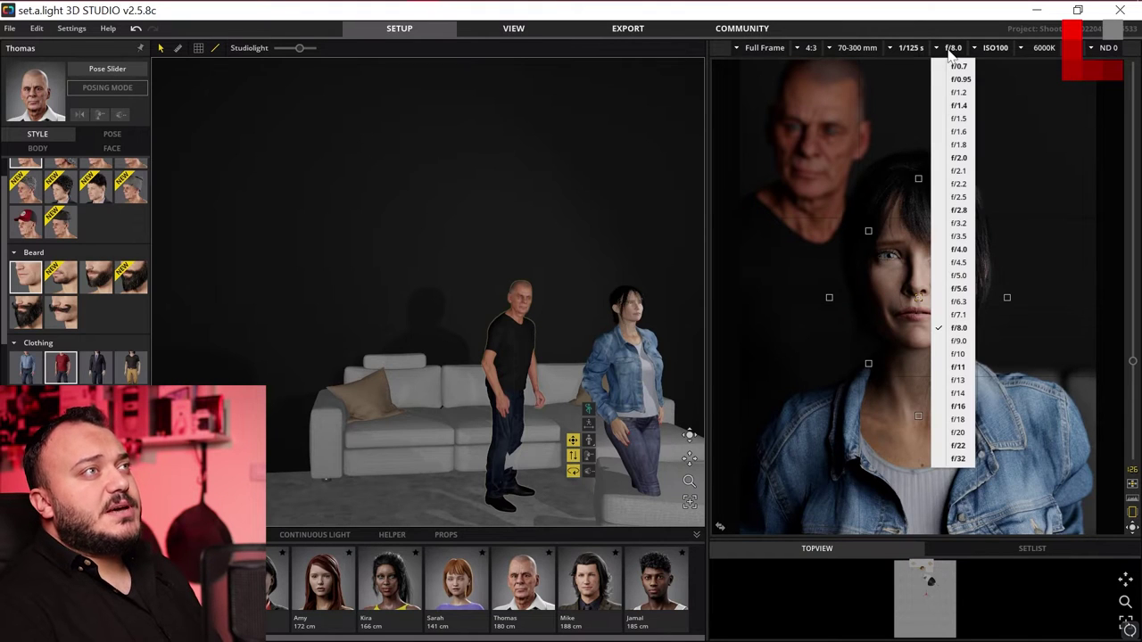
Open the camera aperture to f/4.5 for a softer background blur.
{"action": "left_click", "coordinate": [961, 283]}
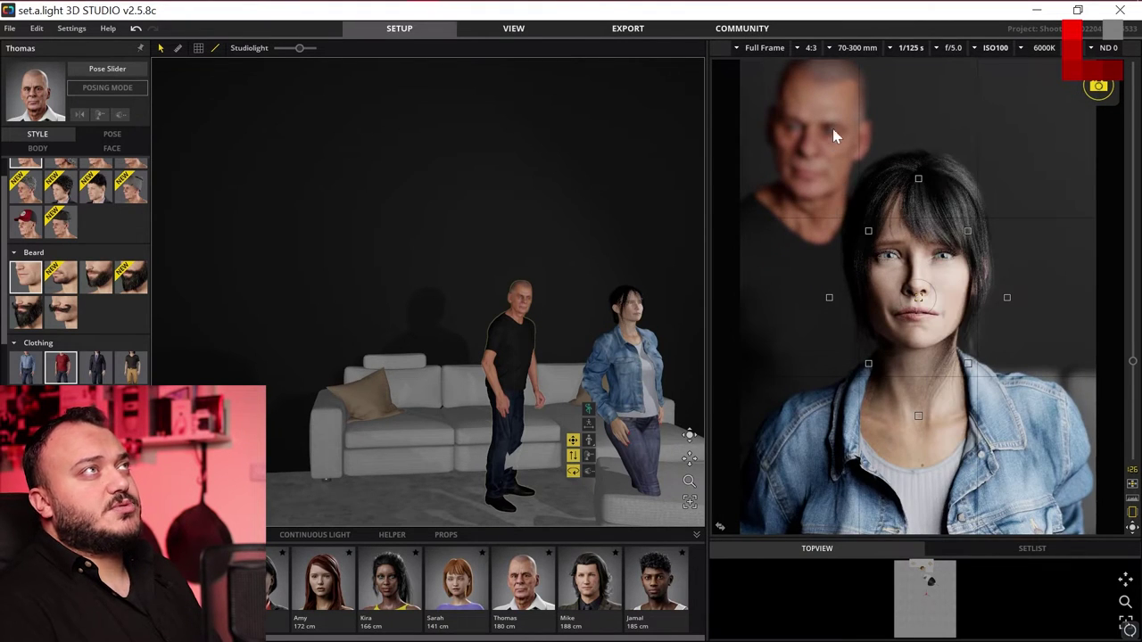
{"action": "left_click", "coordinate": [949, 49]}
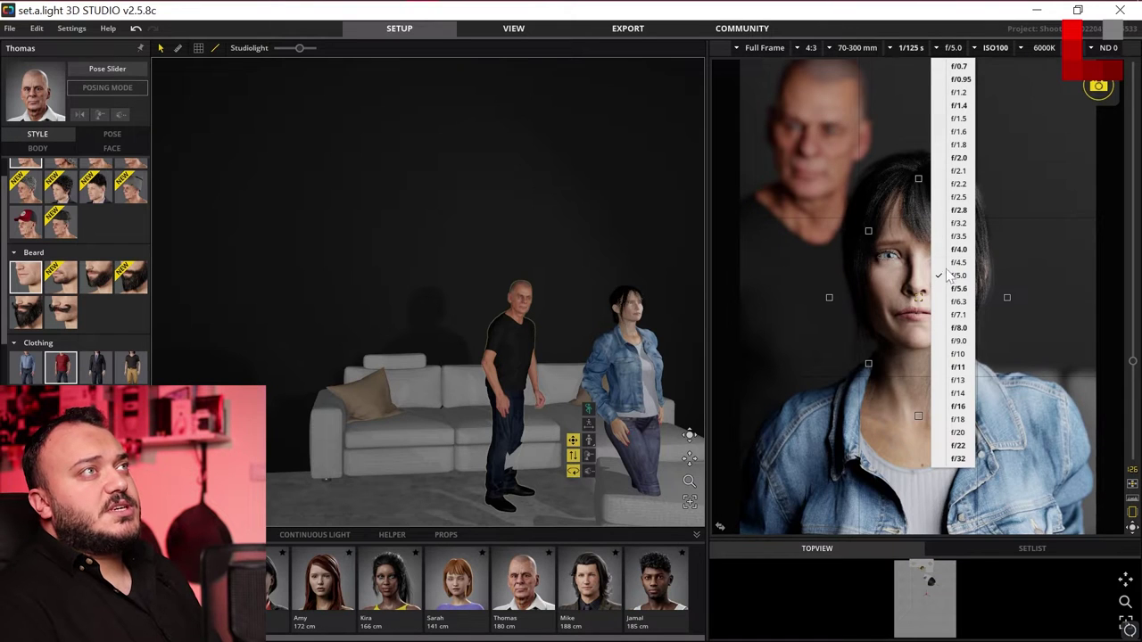
{"action": "left_click", "coordinate": [956, 262]}
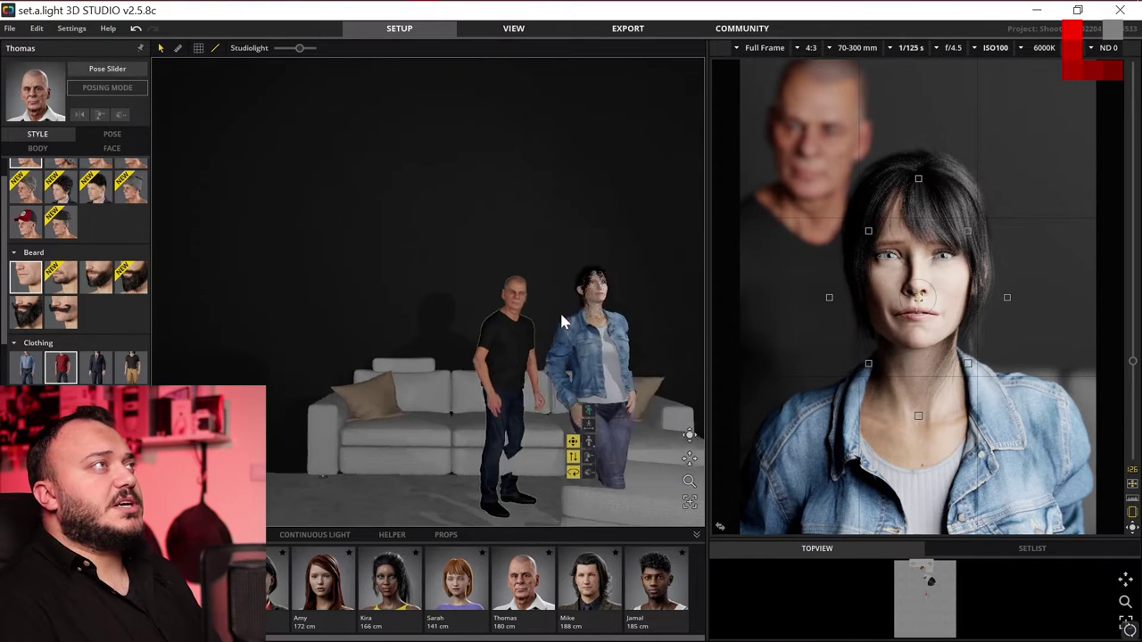
{"action": "left_click", "coordinate": [622, 231]}
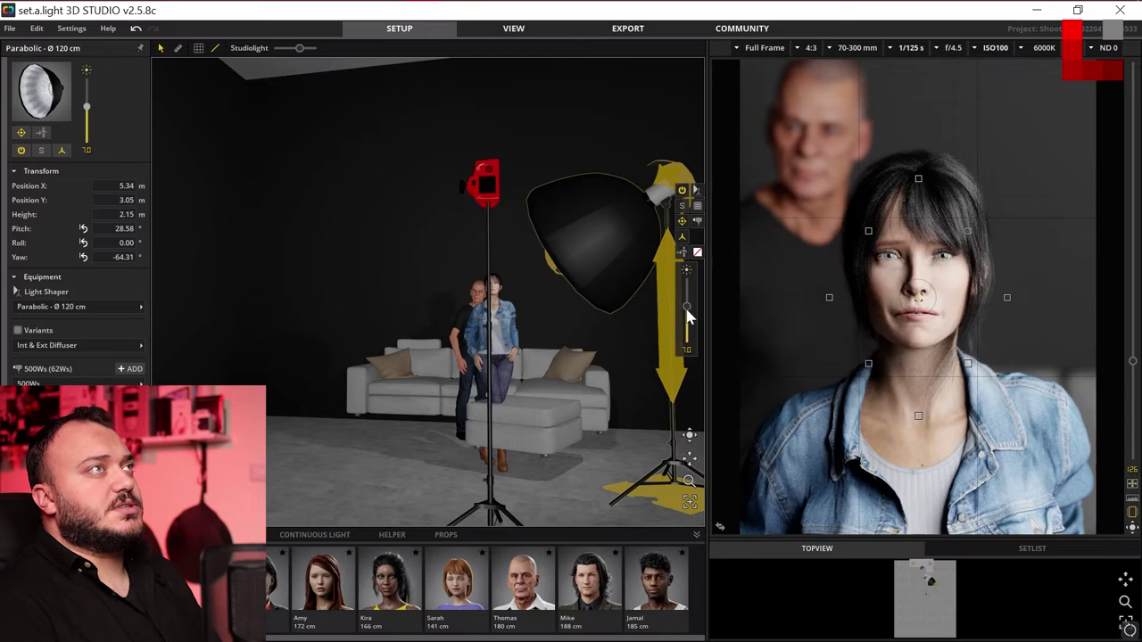
Lower the parabolic light's power to 5.0.
{"action": "left_click_drag", "start_coordinate": [686, 311], "coordinate": [686, 323]}
{"action": "right_click_drag", "start_coordinate": [565, 352], "coordinate": [533, 361]}
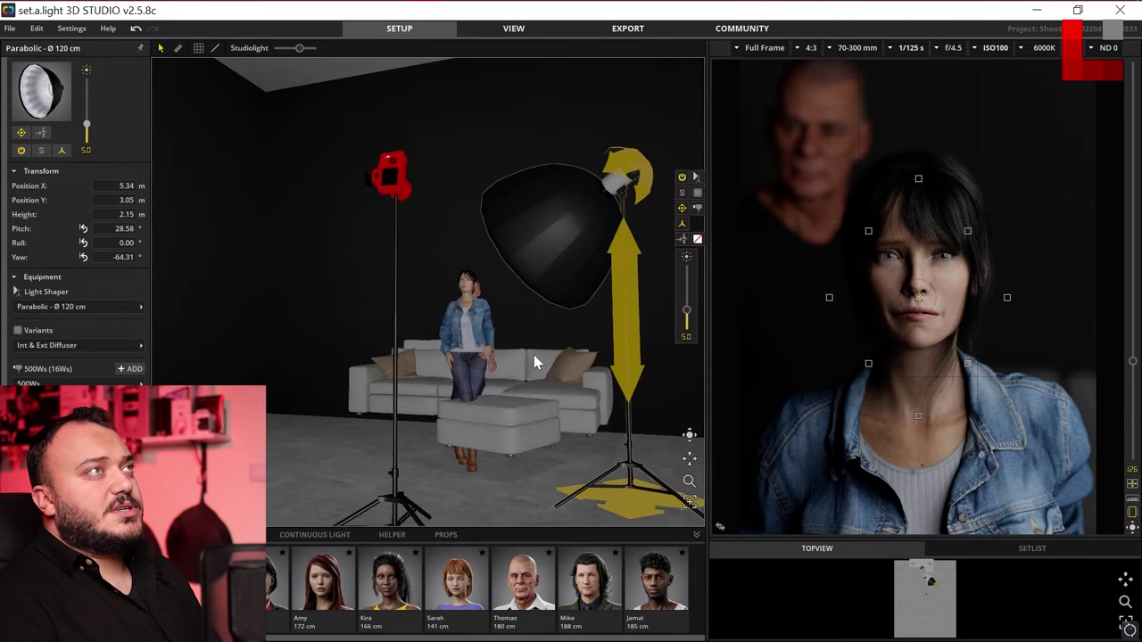
{"action": "mouse_move", "coordinate": [572, 293]}
{"action": "right_mouse_down"}
{"action": "mouse_move", "coordinate": [463, 333]}
{"action": "mouse_move", "coordinate": [564, 351]}
{"action": "right_mouse_up"}
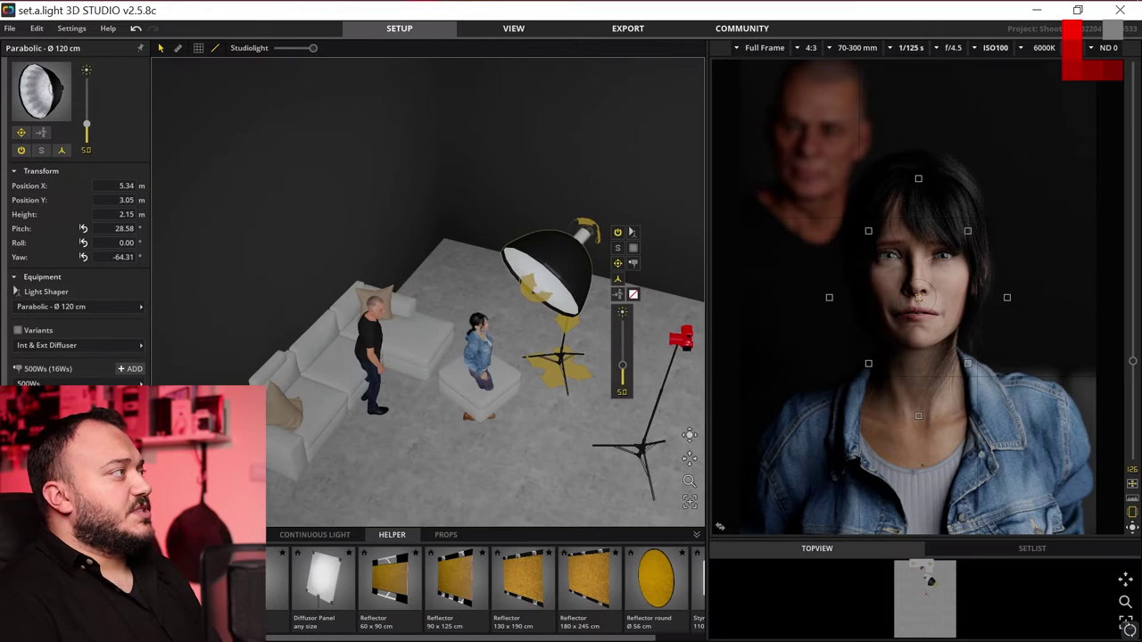
Reposition the 1.50 × 2.50 m light blocker beside the woman to shape her face light.
{"action": "left_click_drag", "start_coordinate": [488, 362], "coordinate": [496, 337]}
{"action": "mouse_move", "coordinate": [496, 336]}
{"action": "right_mouse_down"}
{"action": "mouse_move", "coordinate": [300, 399]}
{"action": "mouse_move", "coordinate": [431, 251]}
{"action": "right_mouse_up"}
{"action": "mouse_move", "coordinate": [407, 475]}
{"action": "left_mouse_down"}
{"action": "mouse_move", "coordinate": [411, 454]}
{"action": "mouse_move", "coordinate": [361, 449]}
{"action": "left_mouse_up"}
{"action": "mouse_move", "coordinate": [361, 449]}
{"action": "right_mouse_down"}
{"action": "mouse_move", "coordinate": [637, 382]}
{"action": "mouse_move", "coordinate": [428, 351]}
{"action": "right_mouse_up"}
{"action": "left_click_drag", "start_coordinate": [441, 361], "coordinate": [446, 362]}
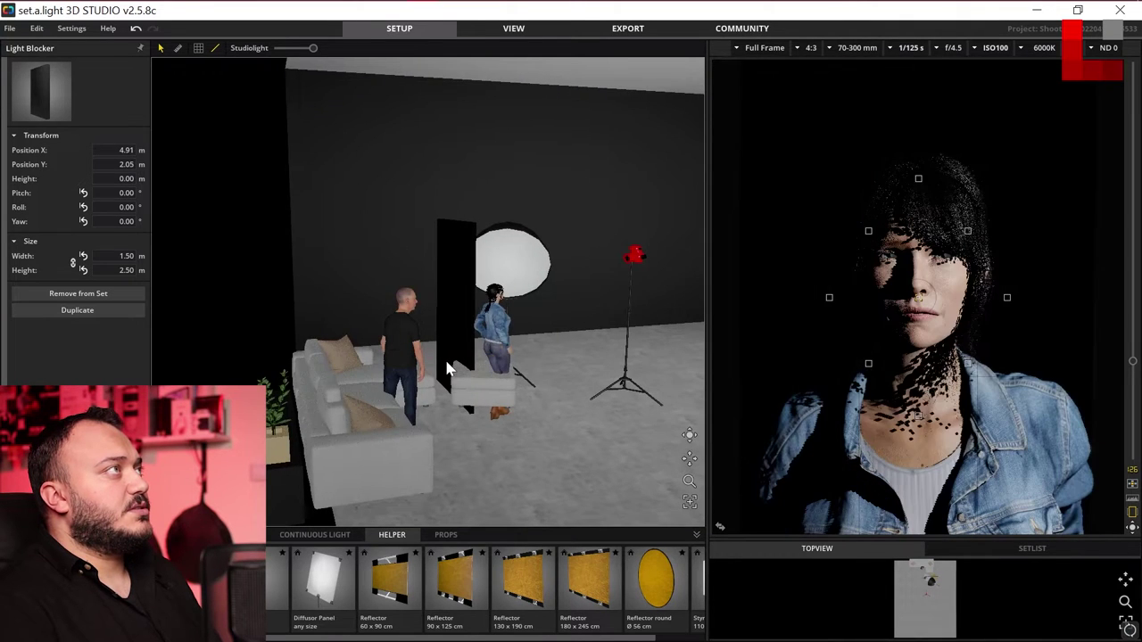
{"action": "mouse_move", "coordinate": [446, 362]}
{"action": "right_mouse_down"}
{"action": "mouse_move", "coordinate": [462, 392]}
{"action": "mouse_move", "coordinate": [556, 405]}
{"action": "mouse_move", "coordinate": [375, 339]}
{"action": "right_mouse_up"}
{"action": "left_click_drag", "start_coordinate": [374, 339], "coordinate": [352, 320]}
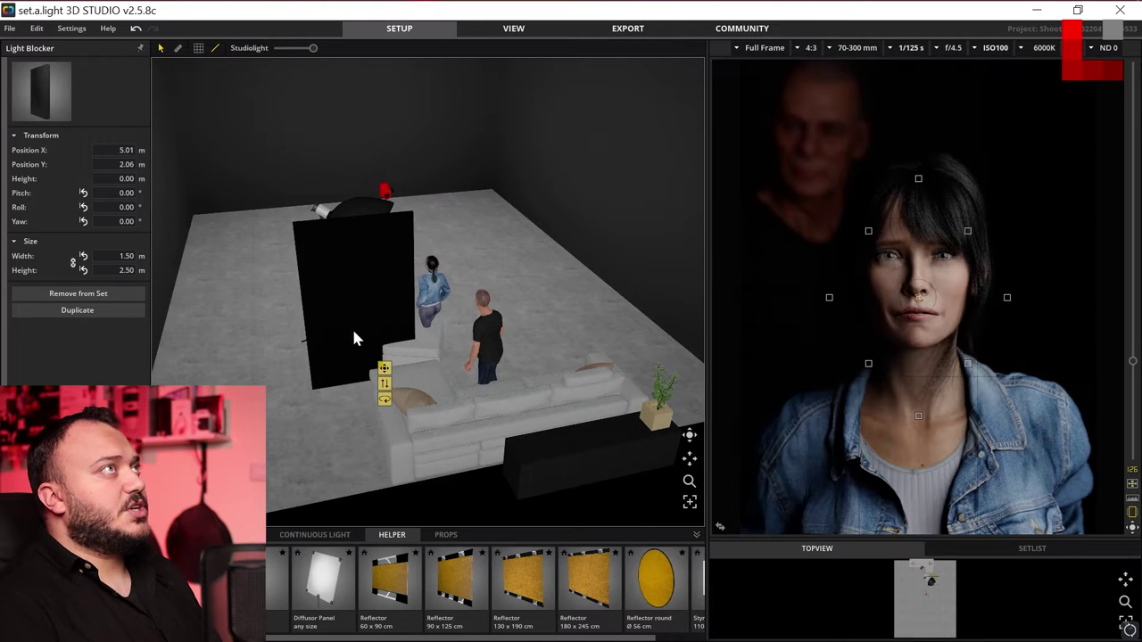
{"action": "right_click_drag", "start_coordinate": [494, 298], "coordinate": [446, 285]}
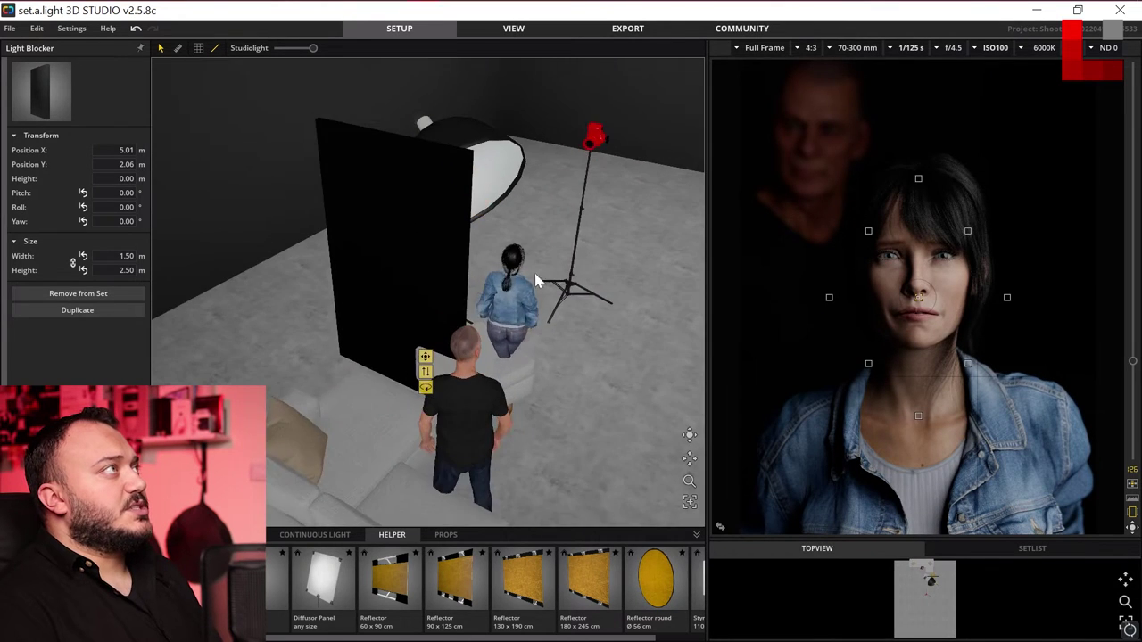
{"action": "scroll", "coordinate": [406, 268], "scroll_direction": "up", "scroll_amount": 5}
{"action": "left_click", "coordinate": [624, 259]}
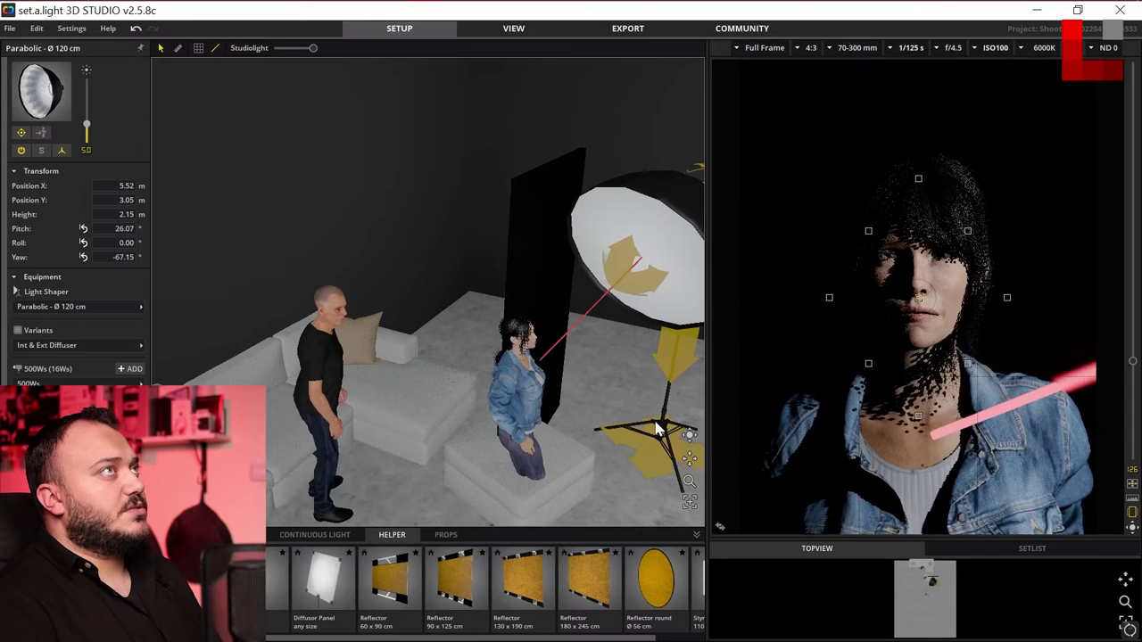
Set the room's ceiling and floor colours to near black.
{"action": "left_click", "coordinate": [268, 178]}
{"action": "left_click", "coordinate": [130, 259]}
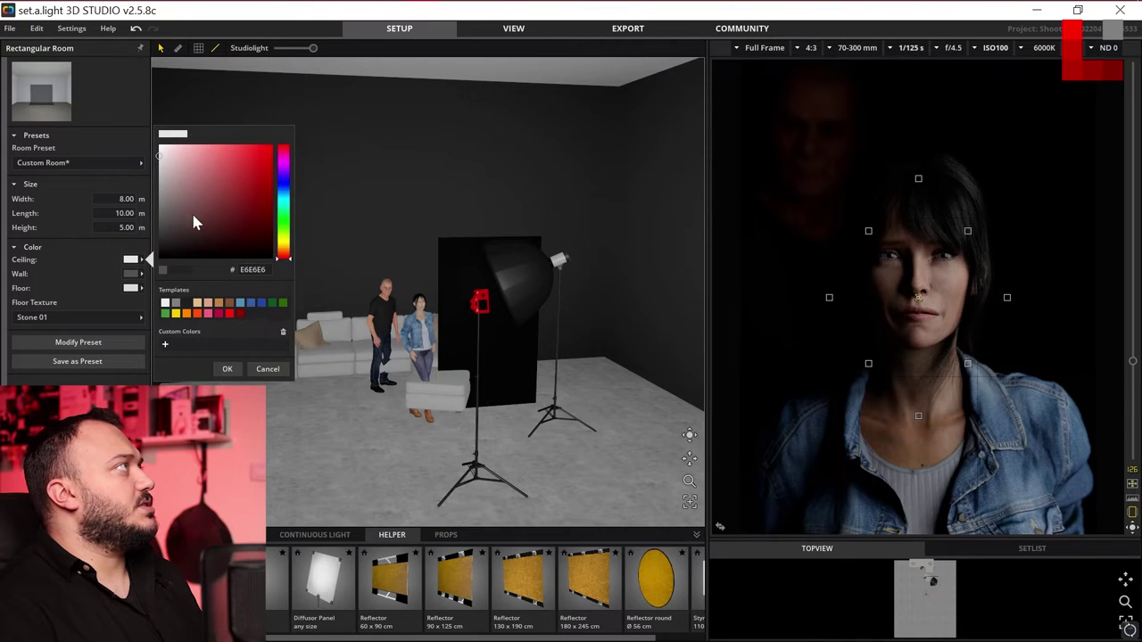
{"action": "left_click_drag", "start_coordinate": [195, 222], "coordinate": [147, 245]}
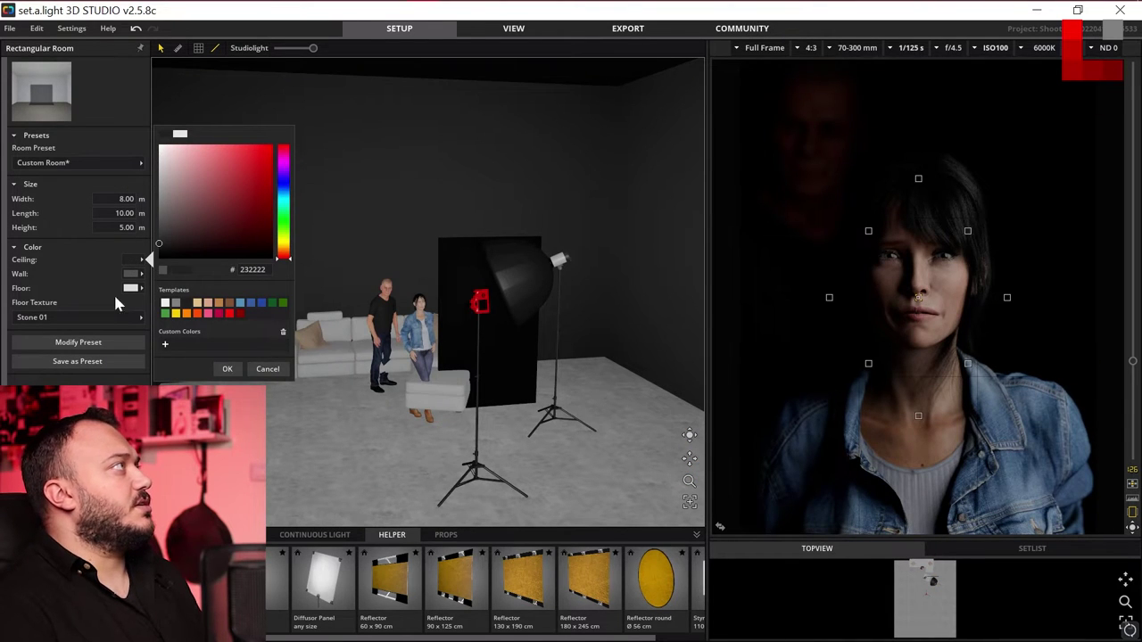
{"action": "left_click", "coordinate": [130, 288]}
{"action": "left_click", "coordinate": [130, 288]}
{"action": "left_click_drag", "start_coordinate": [179, 232], "coordinate": [148, 276]}
{"action": "left_click", "coordinate": [361, 392]}
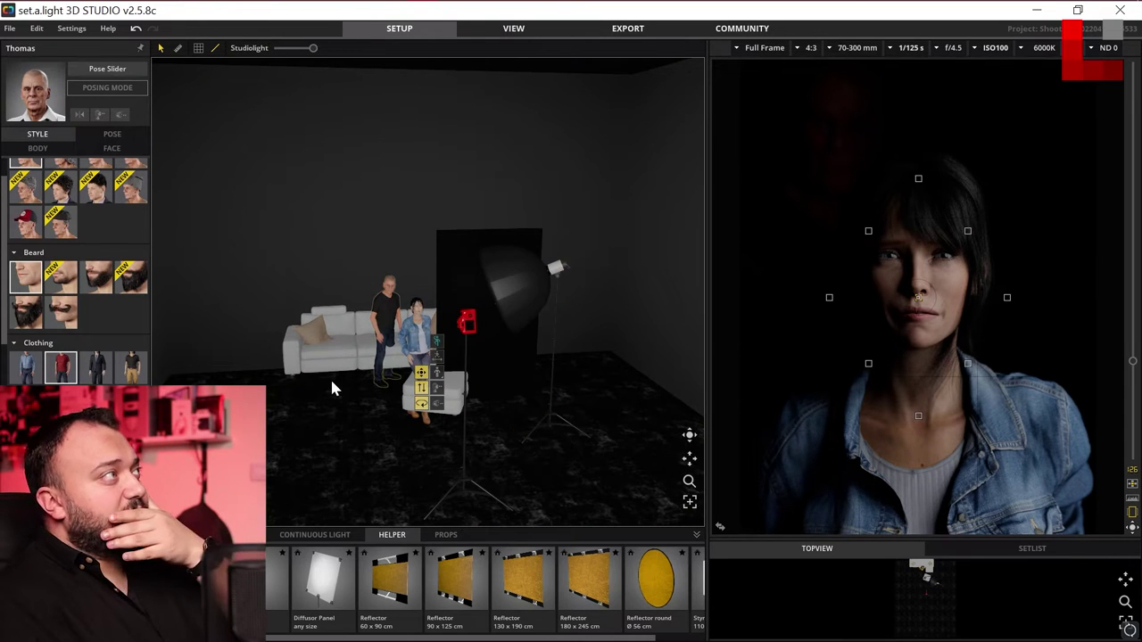
Place a Reflector S Ø 18cm light at the left side of the set.
{"action": "right_click_drag", "start_coordinate": [330, 388], "coordinate": [325, 375]}
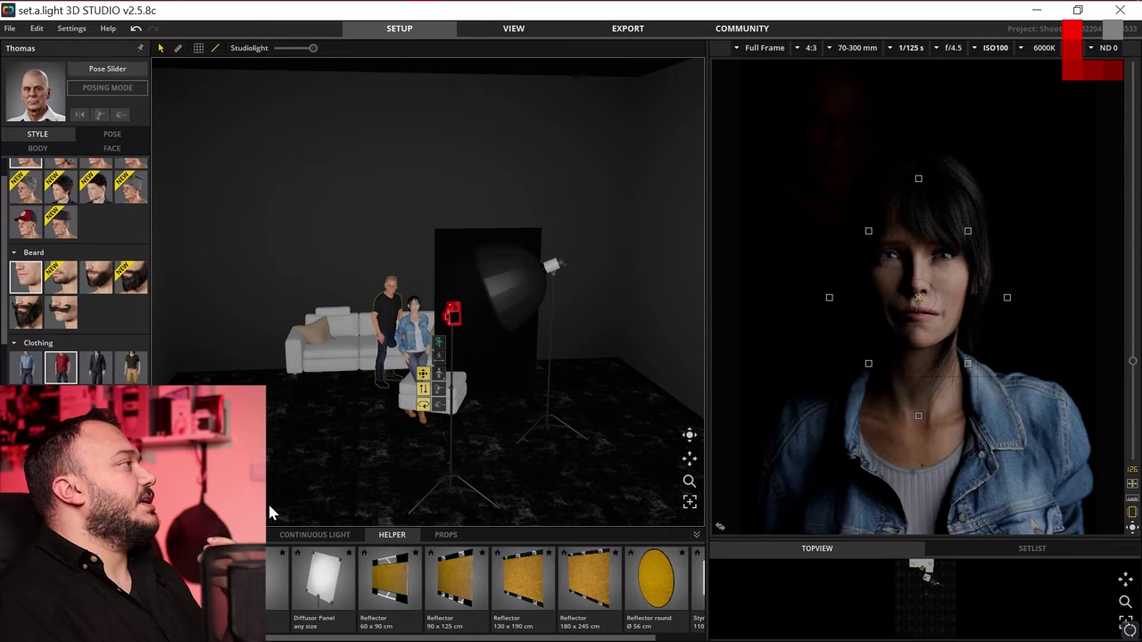
{"action": "left_click", "coordinate": [312, 536]}
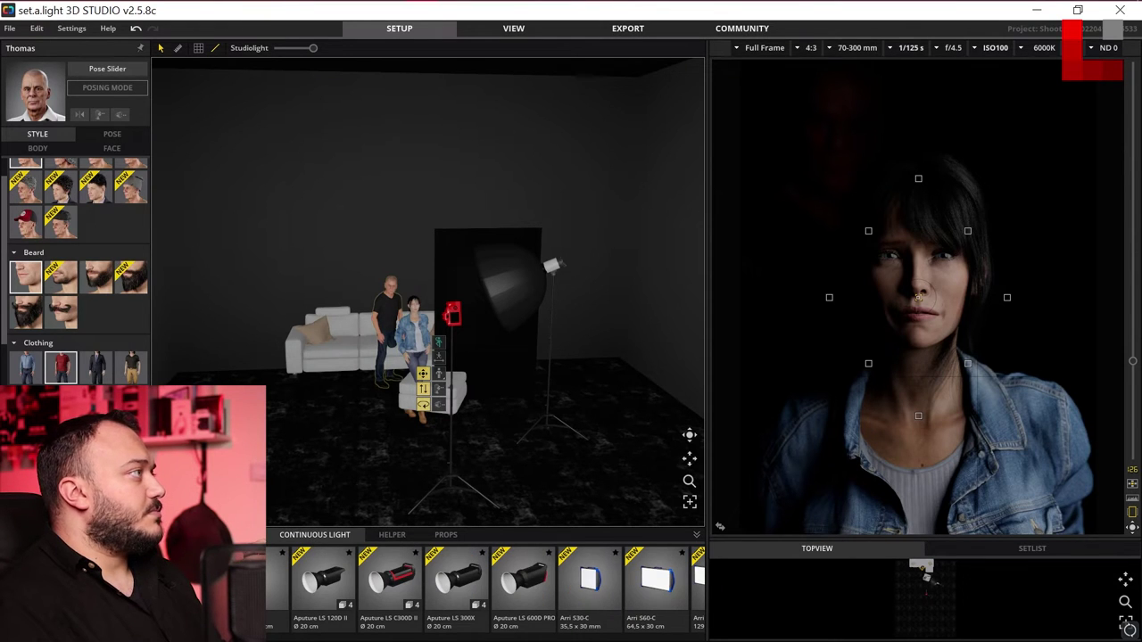
{"action": "scroll", "coordinate": [286, 607], "scroll_direction": "up", "scroll_amount": 5}
{"action": "left_click_drag", "start_coordinate": [334, 583], "coordinate": [258, 356]}
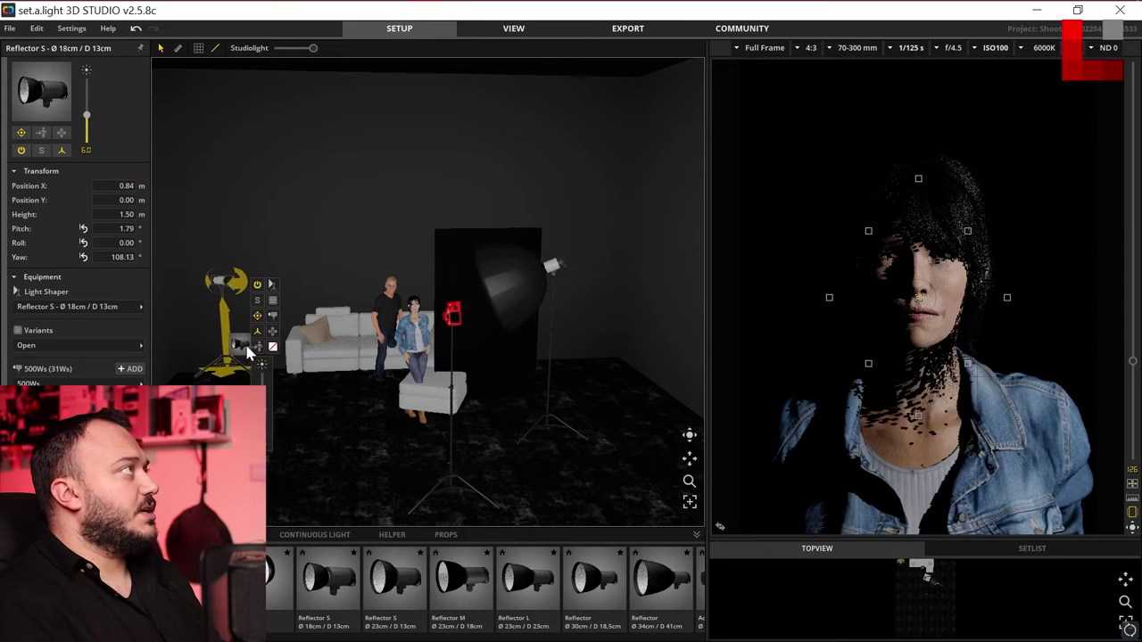
{"action": "left_click", "coordinate": [308, 287]}
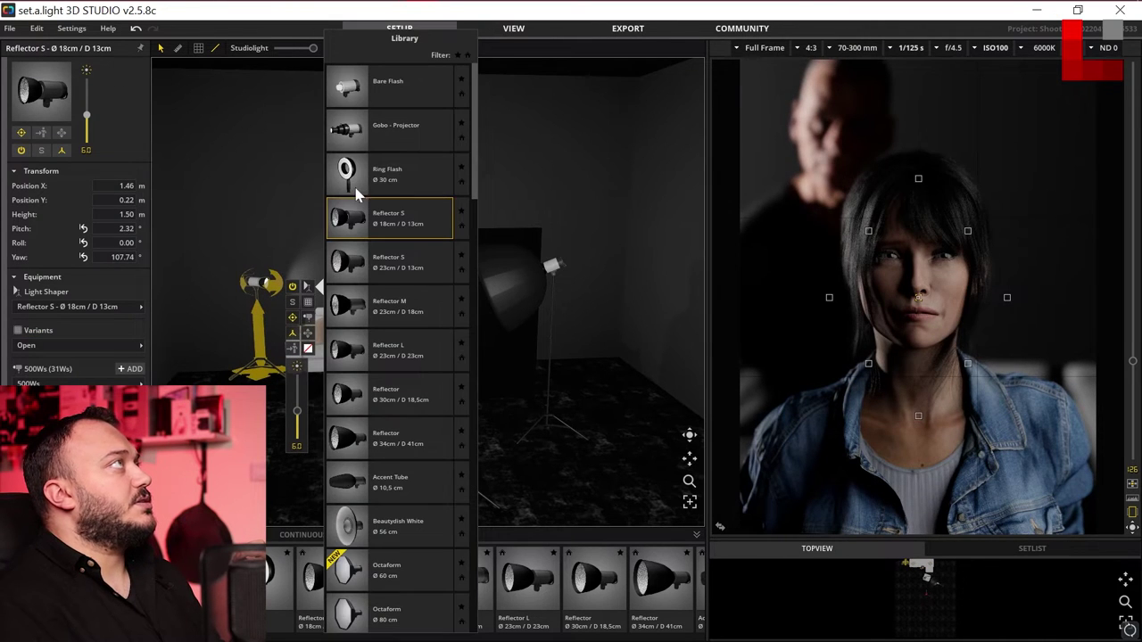
Give the Reflector S a 106 Primary Red gel and raise it to 2.55 m, tilted down.
{"action": "left_click", "coordinate": [308, 348]}
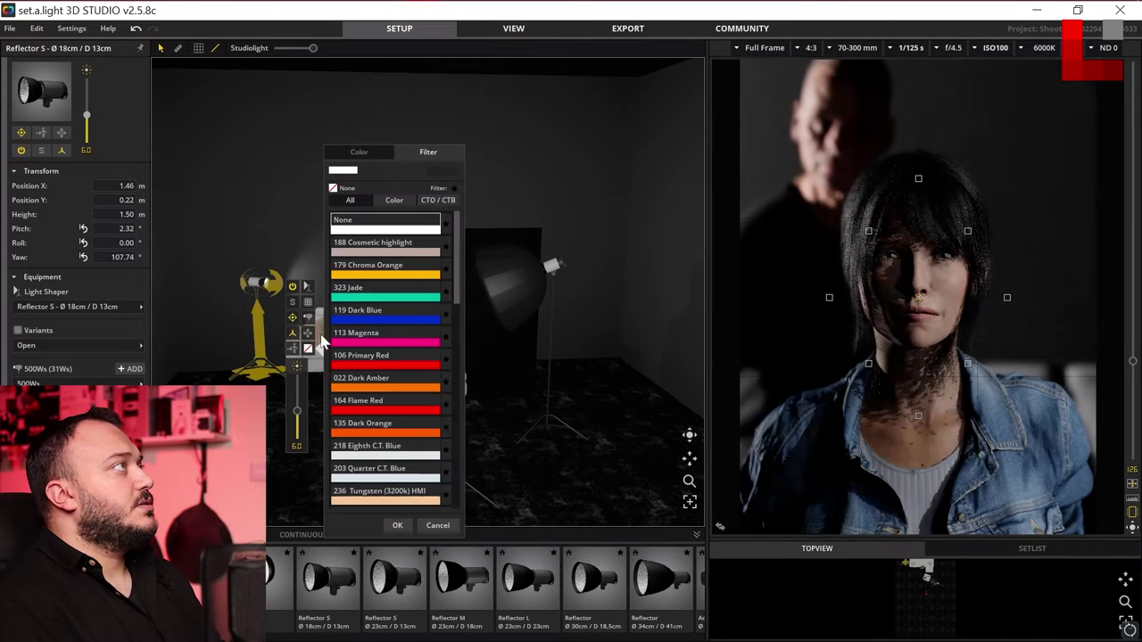
{"action": "left_click", "coordinate": [382, 361]}
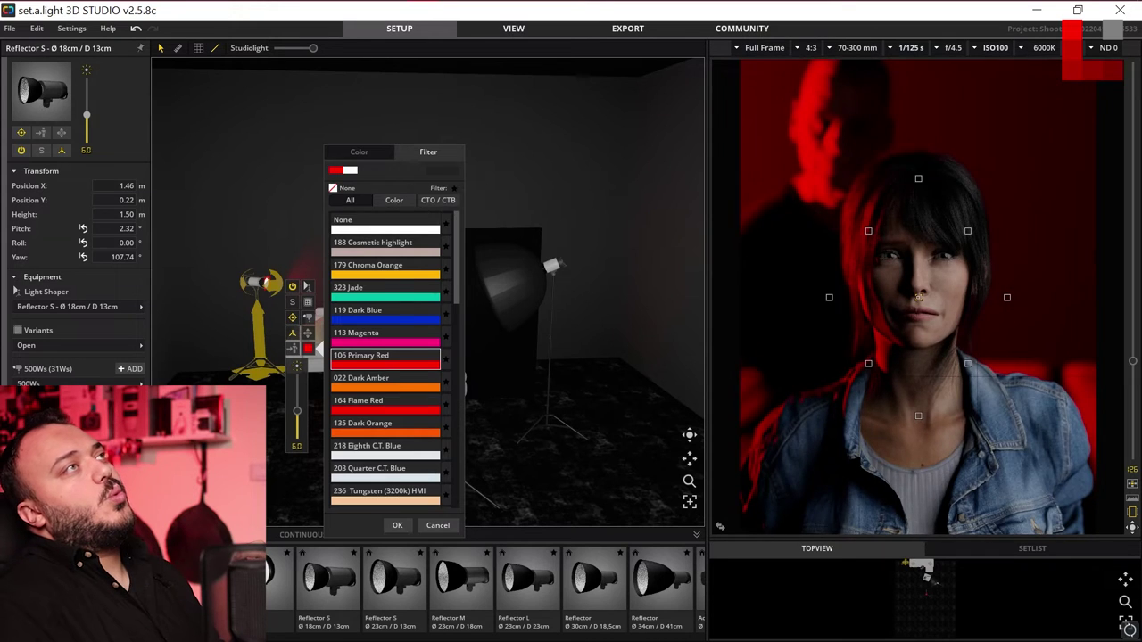
{"action": "key", "text": "Return"}
{"action": "left_click_drag", "start_coordinate": [273, 317], "coordinate": [264, 245]}
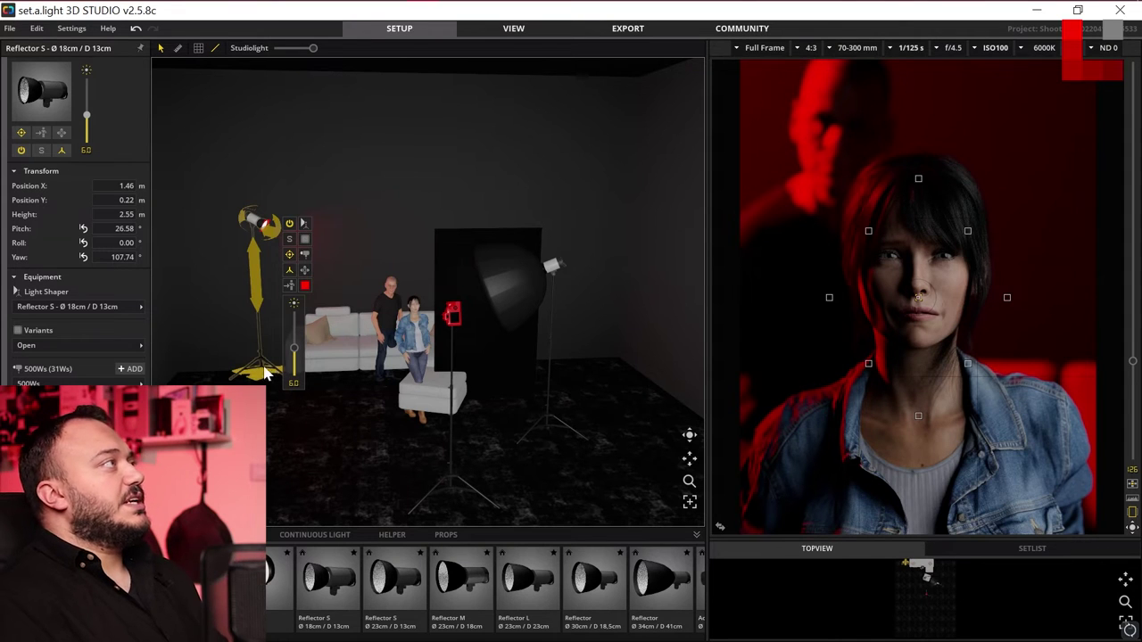
Move the red light farther back behind the figures and dim its power to 5.2.
{"action": "left_click_drag", "start_coordinate": [264, 373], "coordinate": [287, 366]}
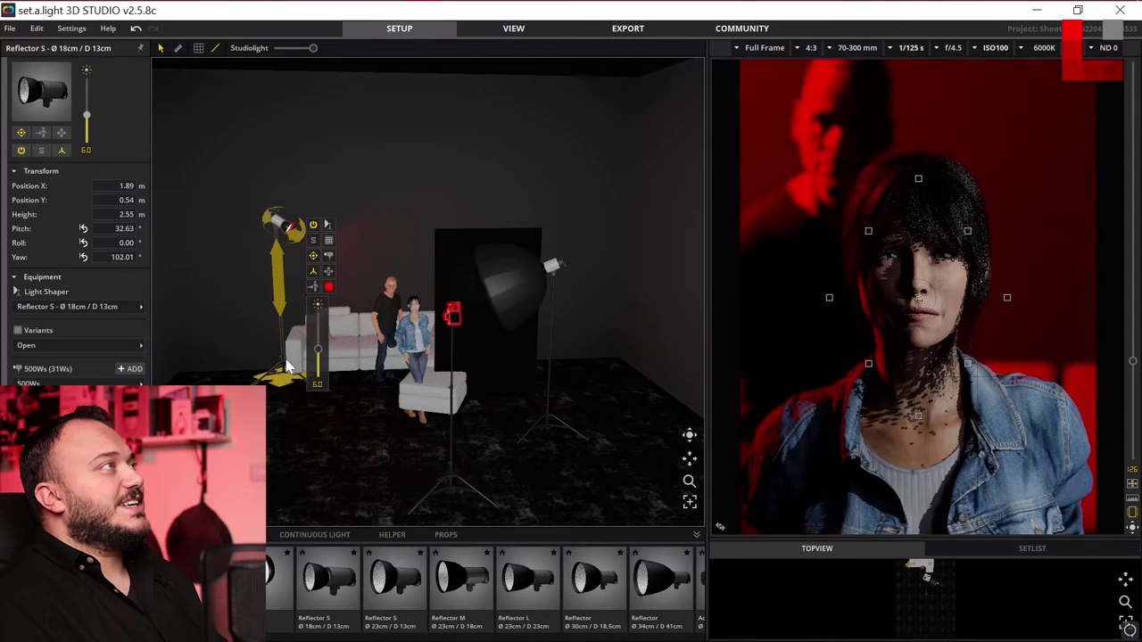
{"action": "left_click_drag", "start_coordinate": [320, 355], "coordinate": [321, 361]}
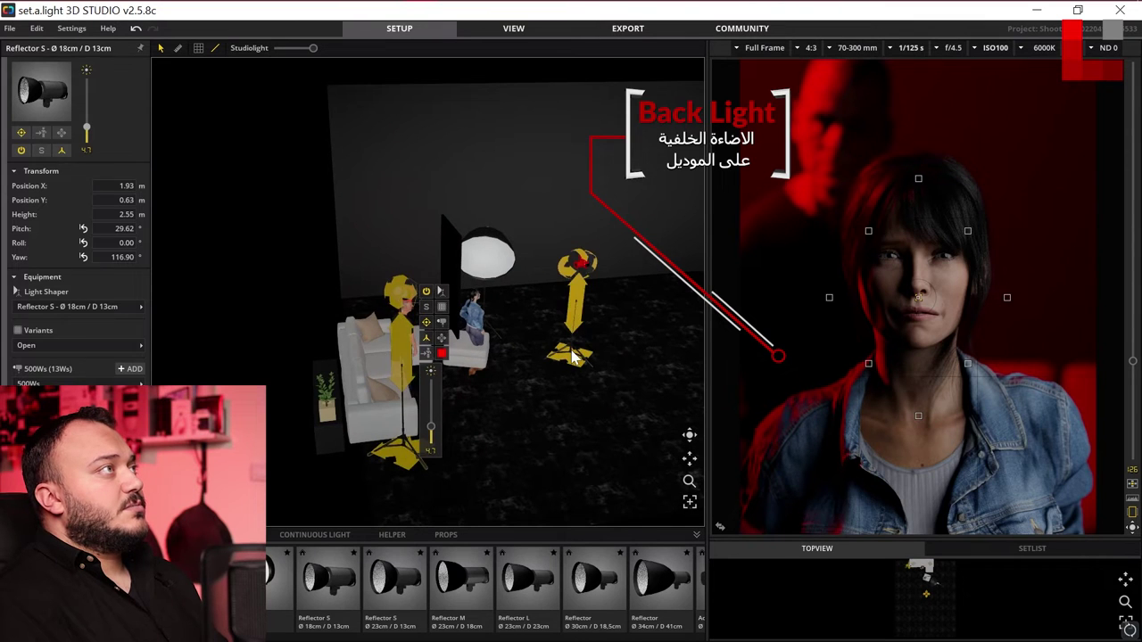
{"action": "left_click", "coordinate": [578, 313]}
{"action": "left_click", "coordinate": [436, 256]}
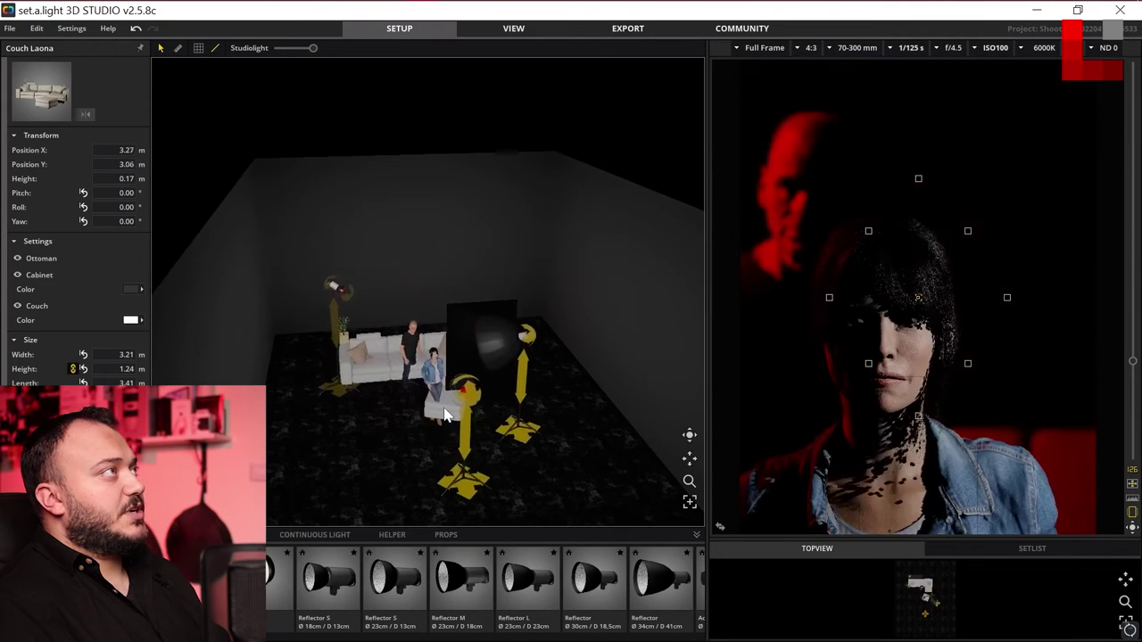
Push the couch farther back and reframe the camera lower on the woman.
{"action": "left_click_drag", "start_coordinate": [446, 415], "coordinate": [410, 339]}
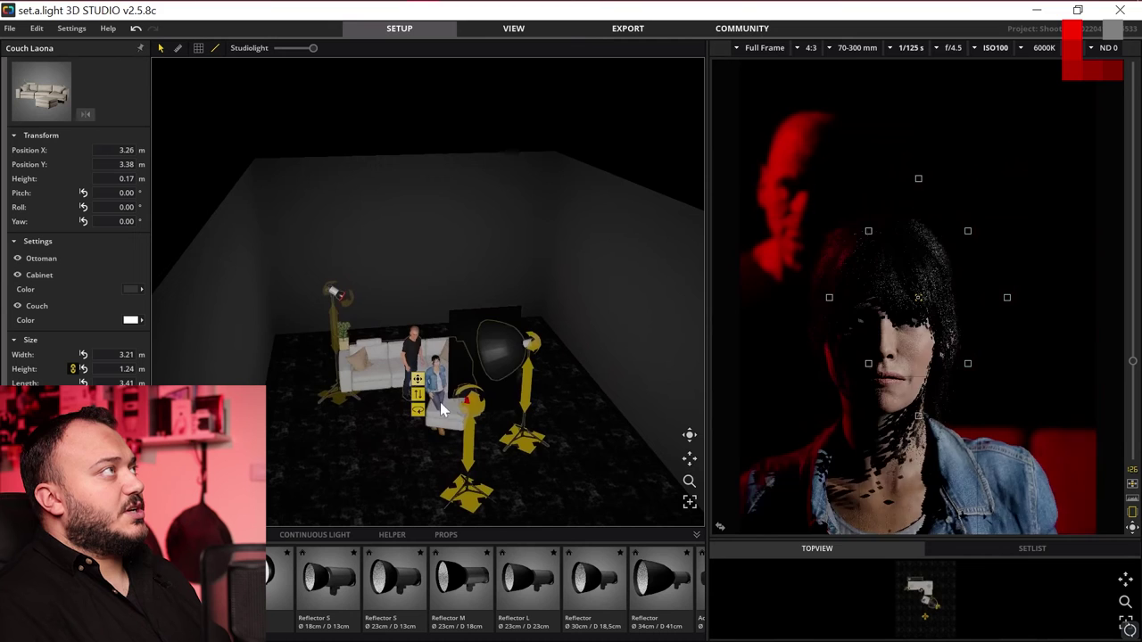
{"action": "left_click", "coordinate": [422, 473]}
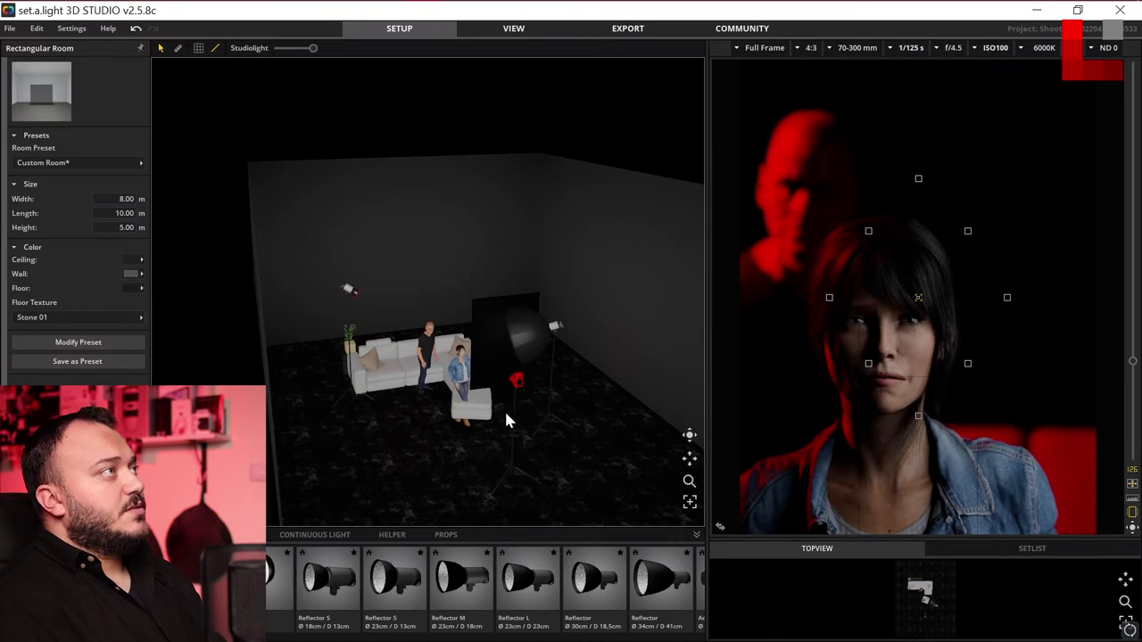
{"action": "left_click", "coordinate": [507, 419]}
{"action": "left_click_drag", "start_coordinate": [540, 434], "coordinate": [542, 430]}
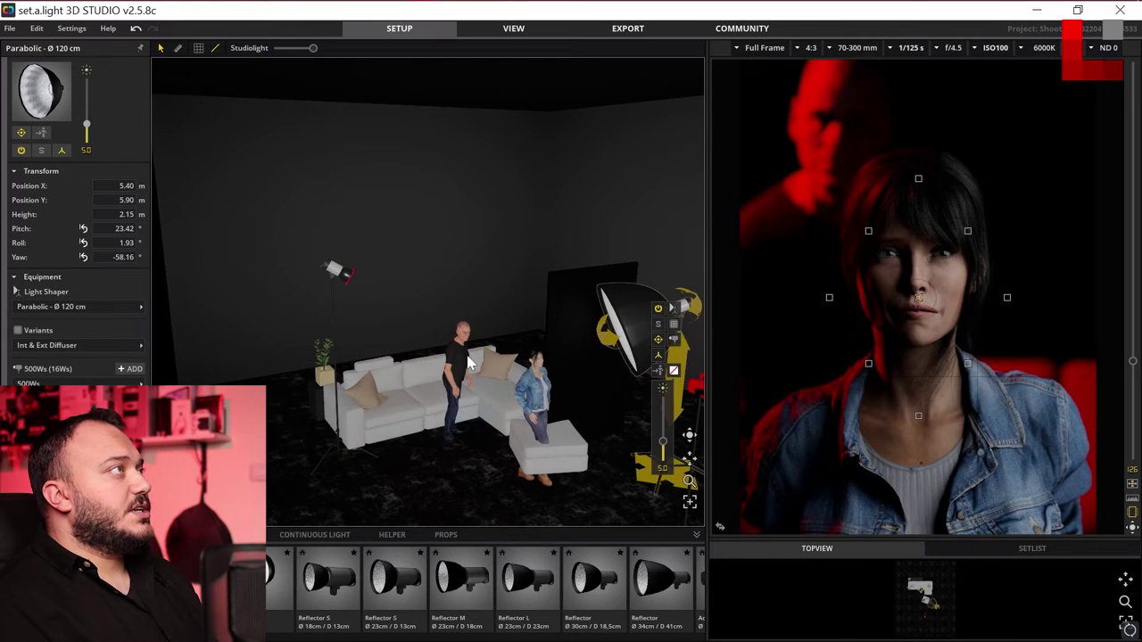
{"action": "left_click", "coordinate": [462, 361]}
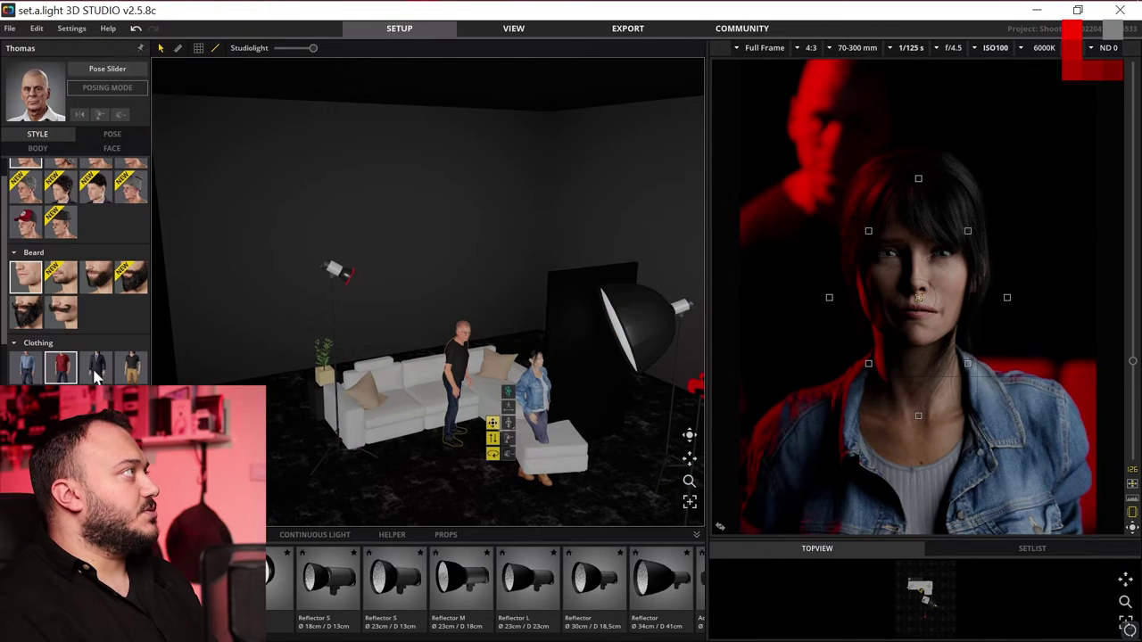
Turn the bald man on the set using his Pose settings, standing with arms crossed.
{"action": "left_click", "coordinate": [111, 133]}
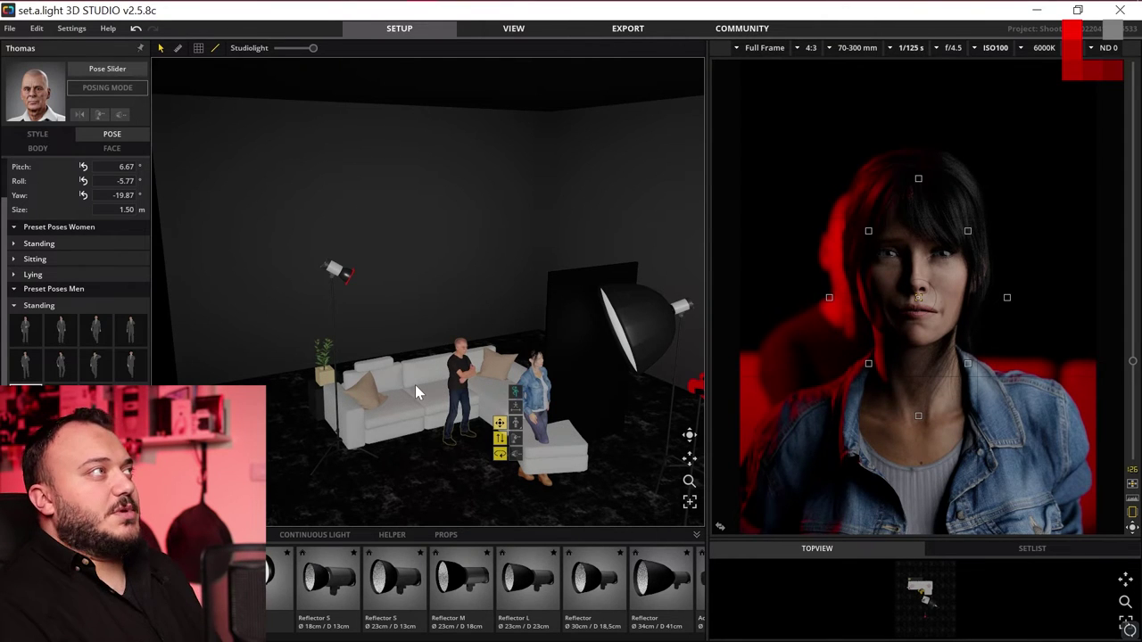
{"action": "left_click_drag", "start_coordinate": [415, 391], "coordinate": [451, 370]}
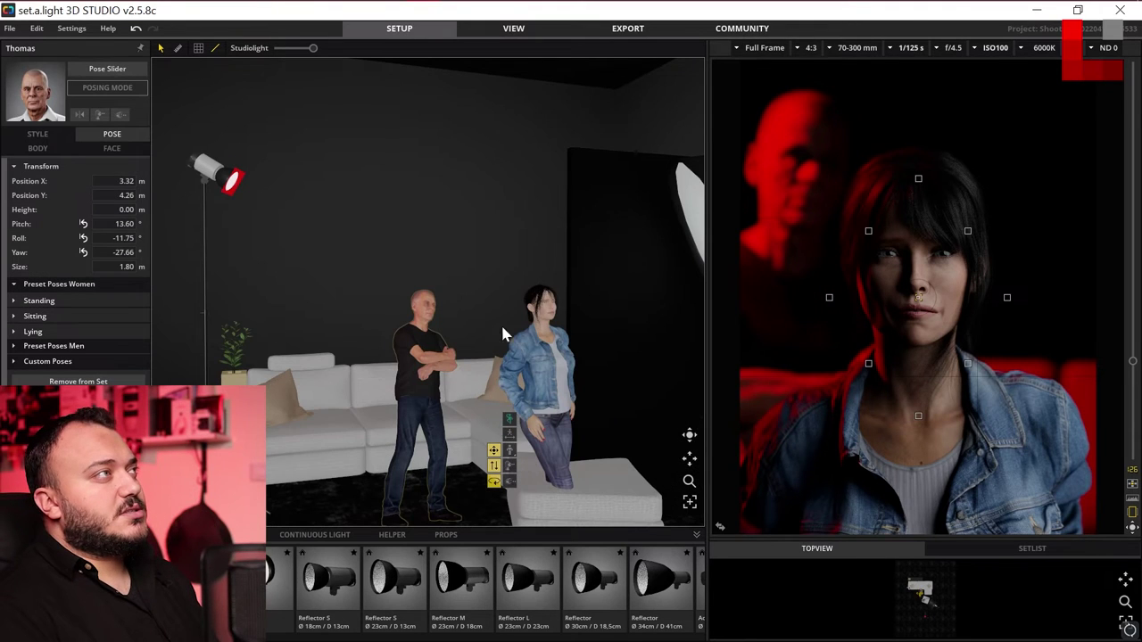
Swap the woman's denim jacket for a black leather one.
{"action": "left_click", "coordinate": [539, 340]}
{"action": "left_click", "coordinate": [37, 148]}
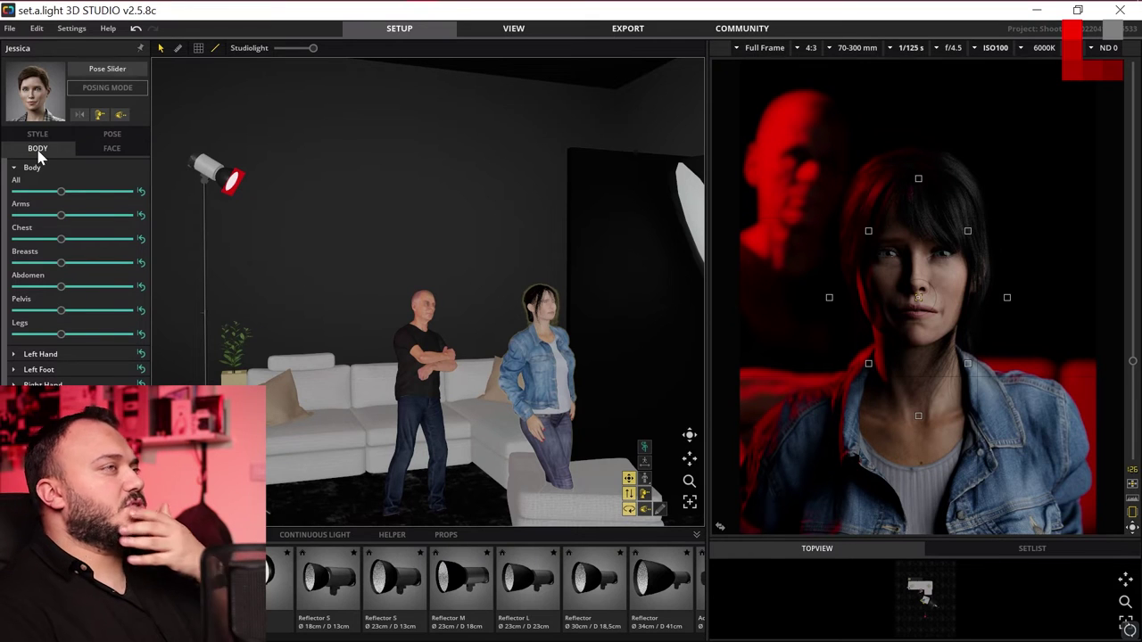
{"action": "left_click", "coordinate": [37, 134]}
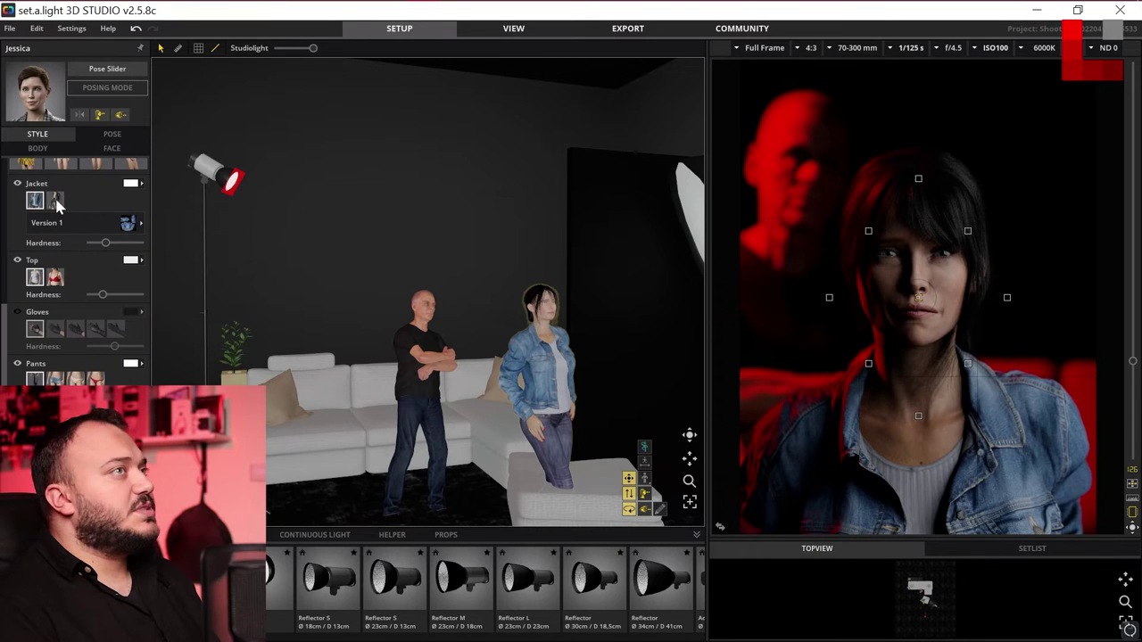
{"action": "left_click", "coordinate": [56, 201]}
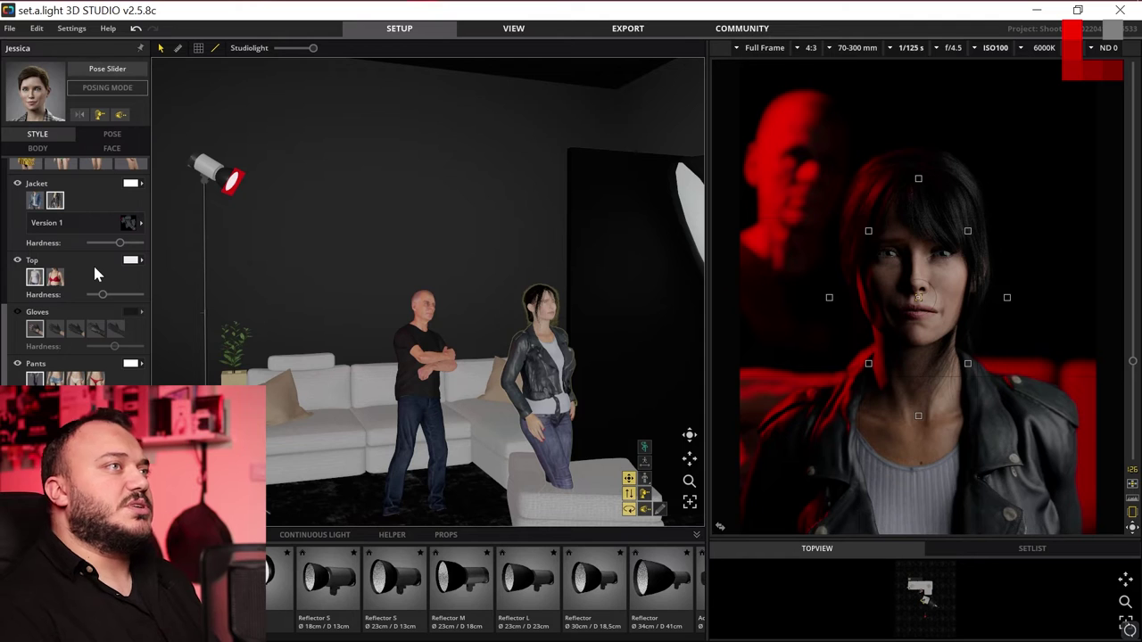
Try several hairstyles on the woman, settling on short, messy dark hair.
{"action": "scroll", "coordinate": [18, 223], "scroll_direction": "up", "scroll_amount": 3}
{"action": "scroll", "coordinate": [103, 353], "scroll_direction": "up", "scroll_amount": 3}
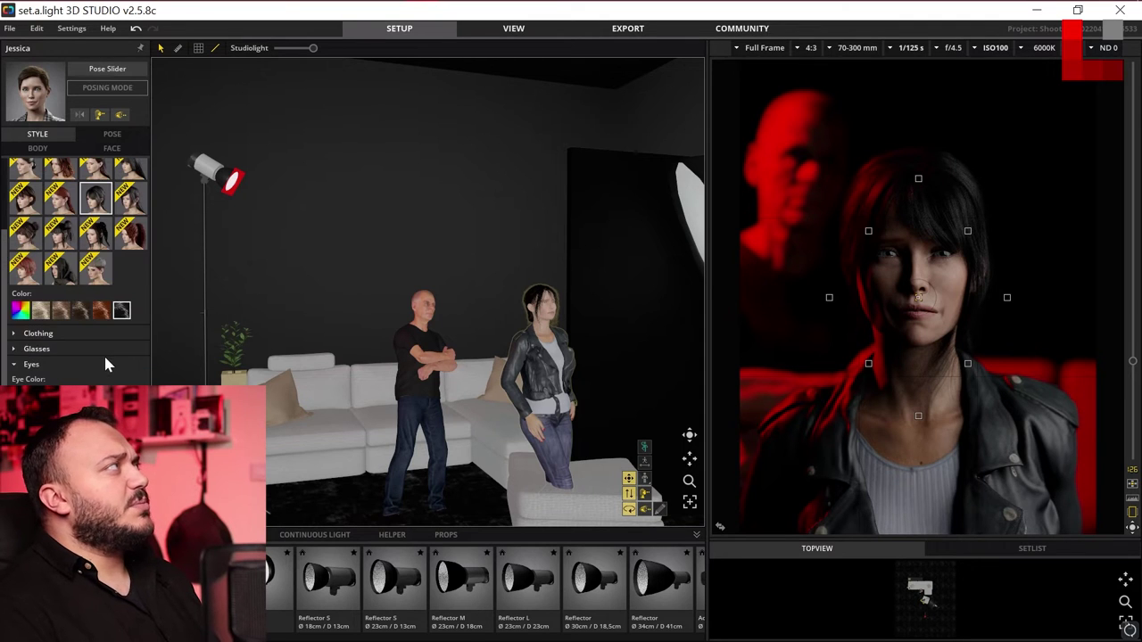
{"action": "scroll", "coordinate": [103, 353], "scroll_direction": "up", "scroll_amount": 3}
{"action": "scroll", "coordinate": [105, 362], "scroll_direction": "up", "scroll_amount": 3}
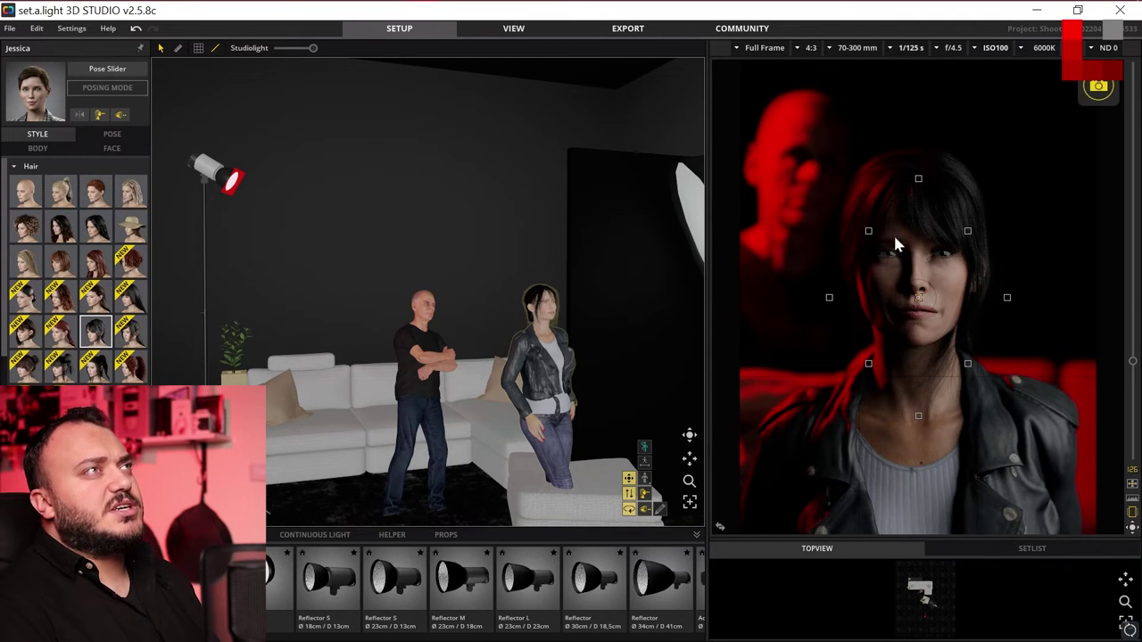
{"action": "left_click", "coordinate": [59, 230]}
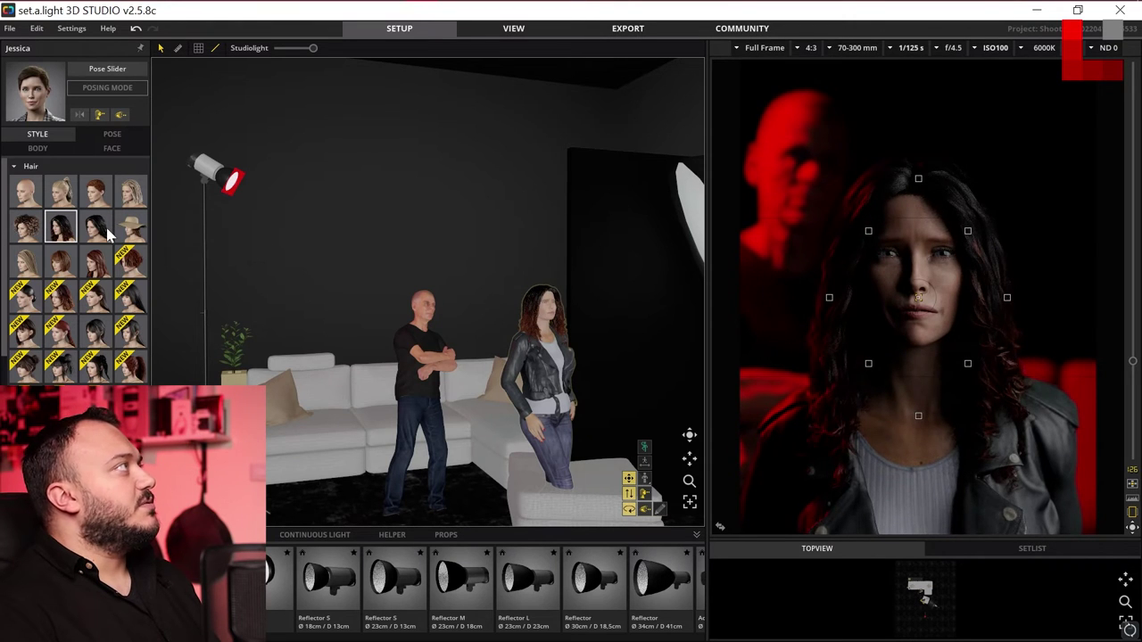
{"action": "left_click", "coordinate": [96, 229]}
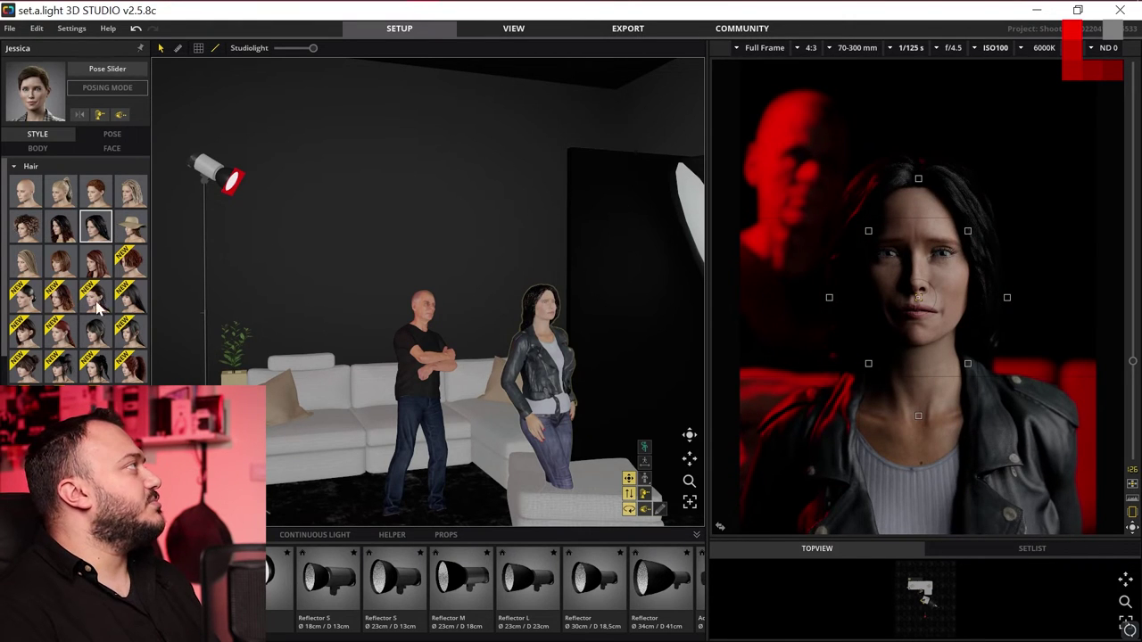
{"action": "left_click", "coordinate": [130, 299]}
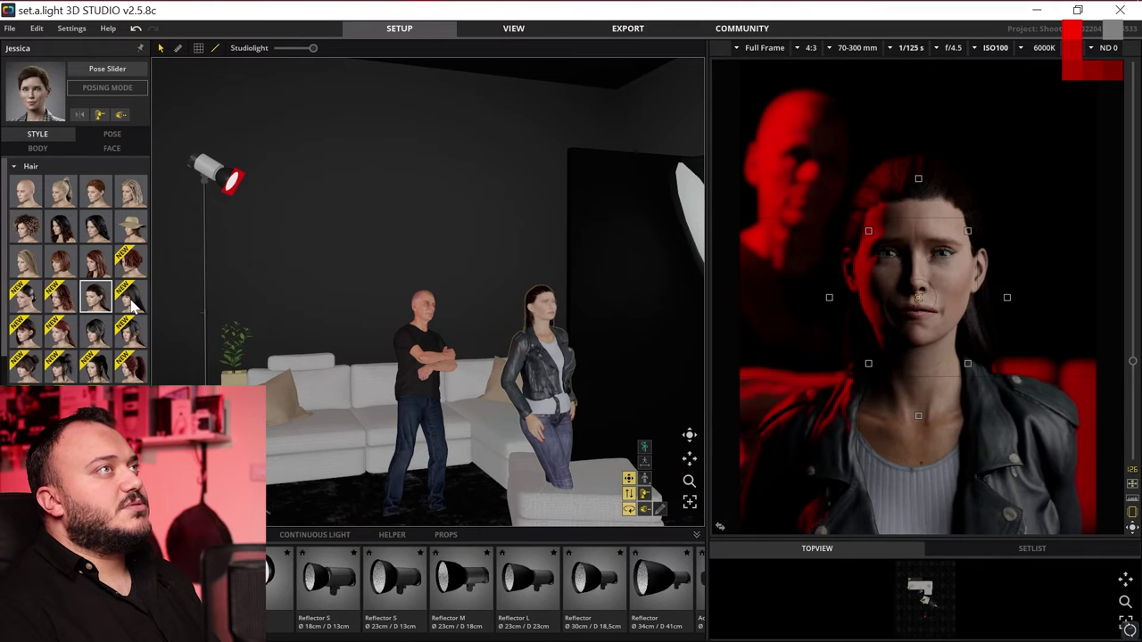
{"action": "left_click", "coordinate": [105, 305]}
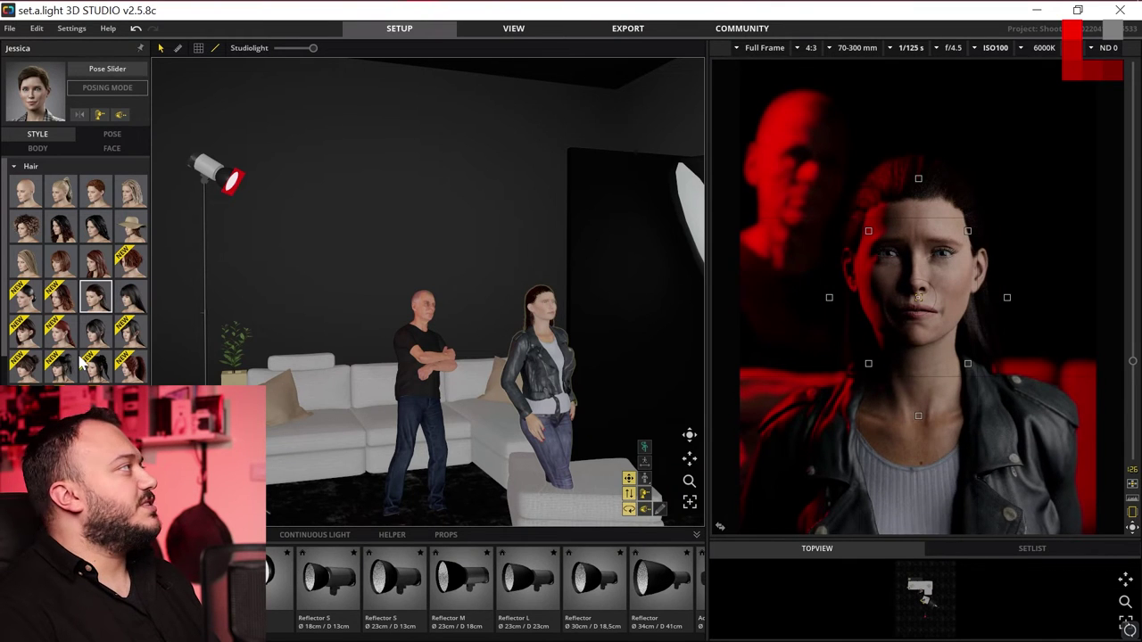
{"action": "left_click", "coordinate": [136, 376]}
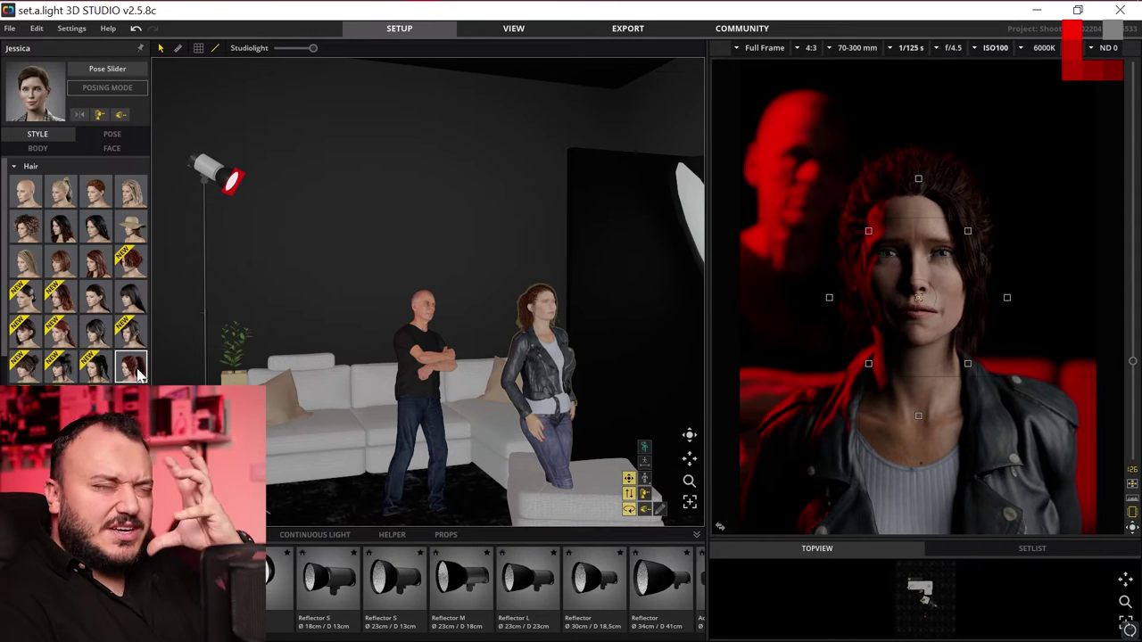
{"action": "left_click", "coordinate": [821, 151]}
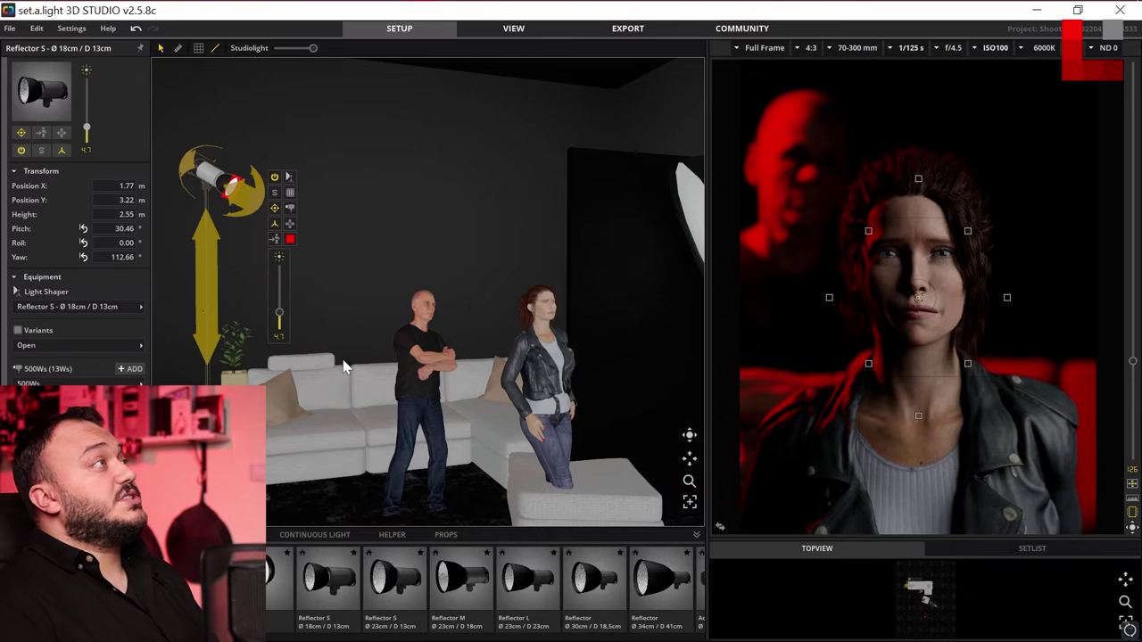
{"action": "left_click", "coordinate": [272, 176]}
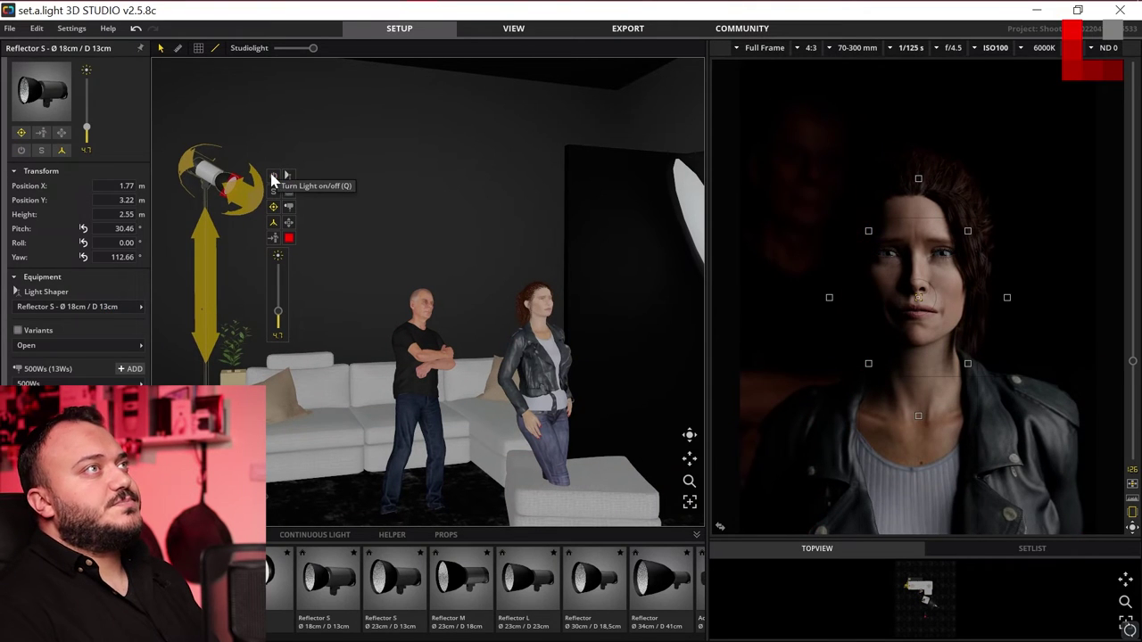
{"action": "mouse_move", "coordinate": [919, 295]}
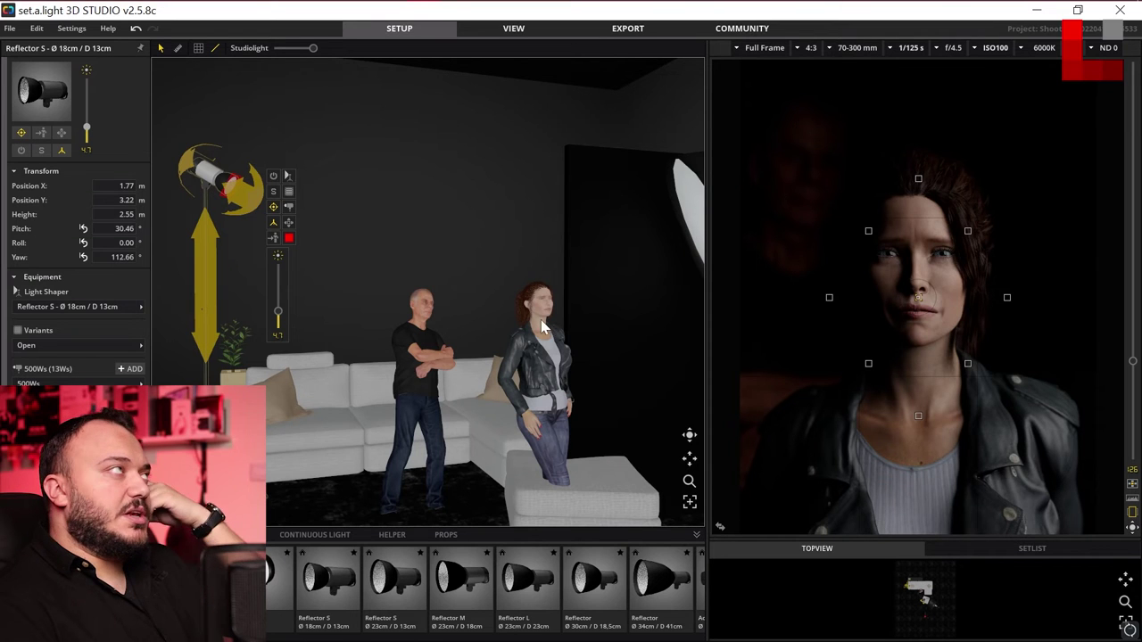
{"action": "left_click", "coordinate": [273, 178]}
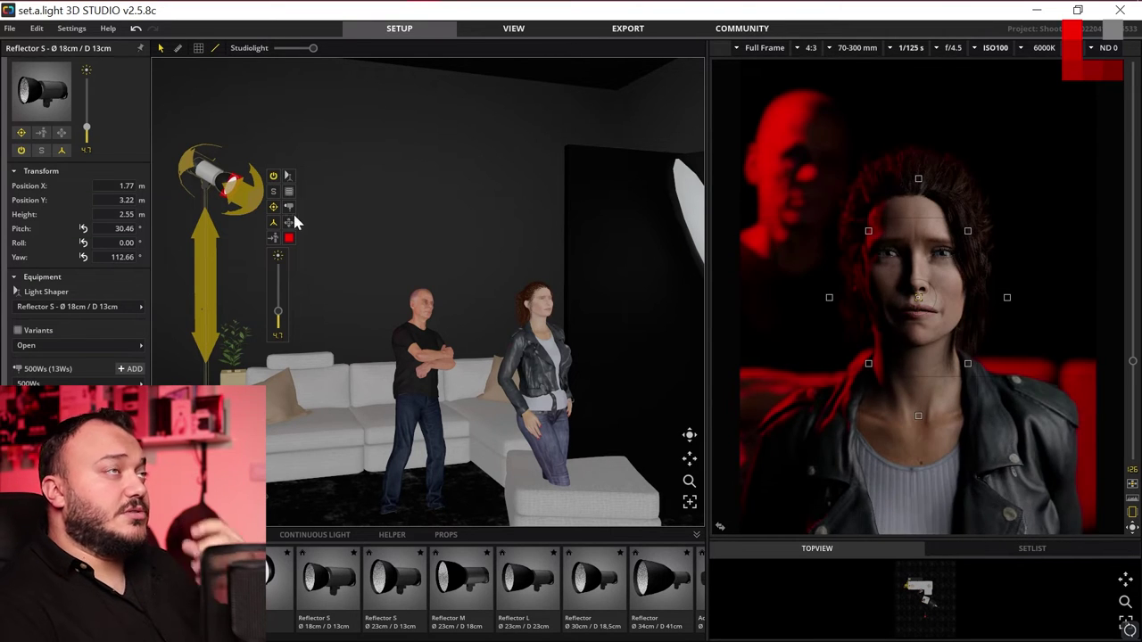
{"action": "middle_click_drag", "start_coordinate": [376, 364], "coordinate": [816, 166]}
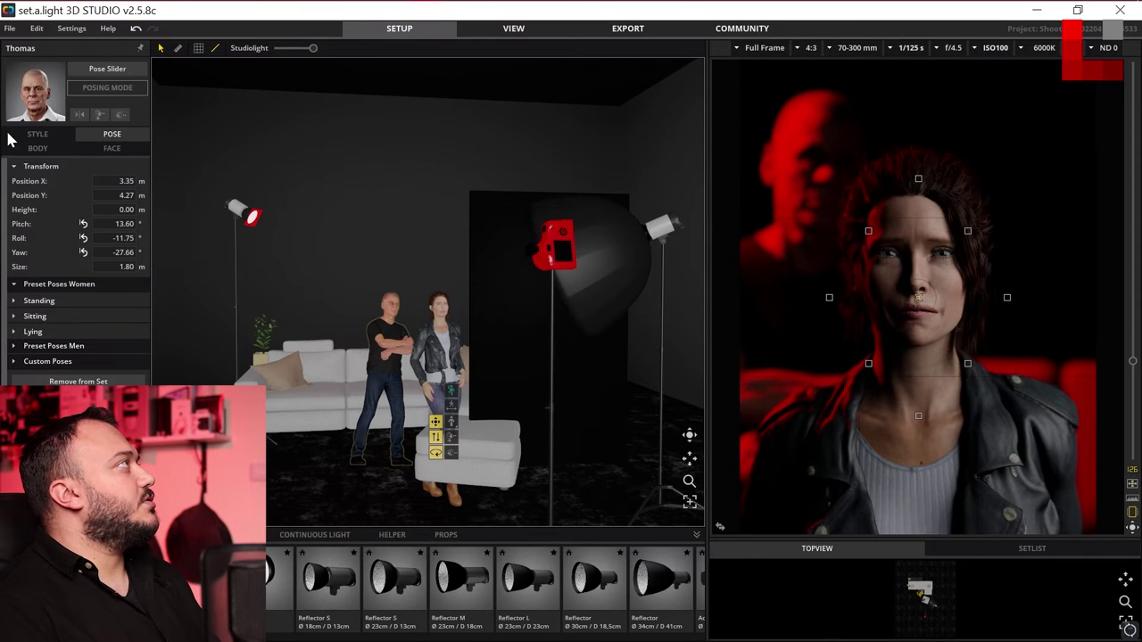
Delete the white sofa and ottoman from the set, then shift the bald man left.
{"action": "left_click", "coordinate": [33, 135]}
{"action": "scroll", "coordinate": [122, 314], "scroll_direction": "down", "scroll_amount": 3}
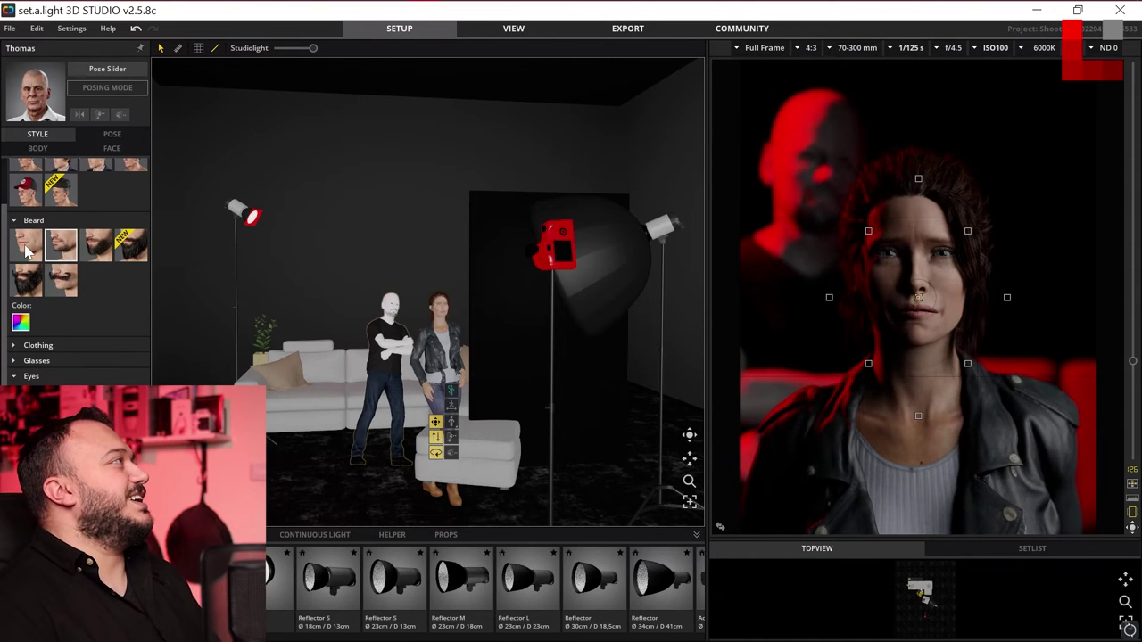
{"action": "left_click", "coordinate": [345, 399]}
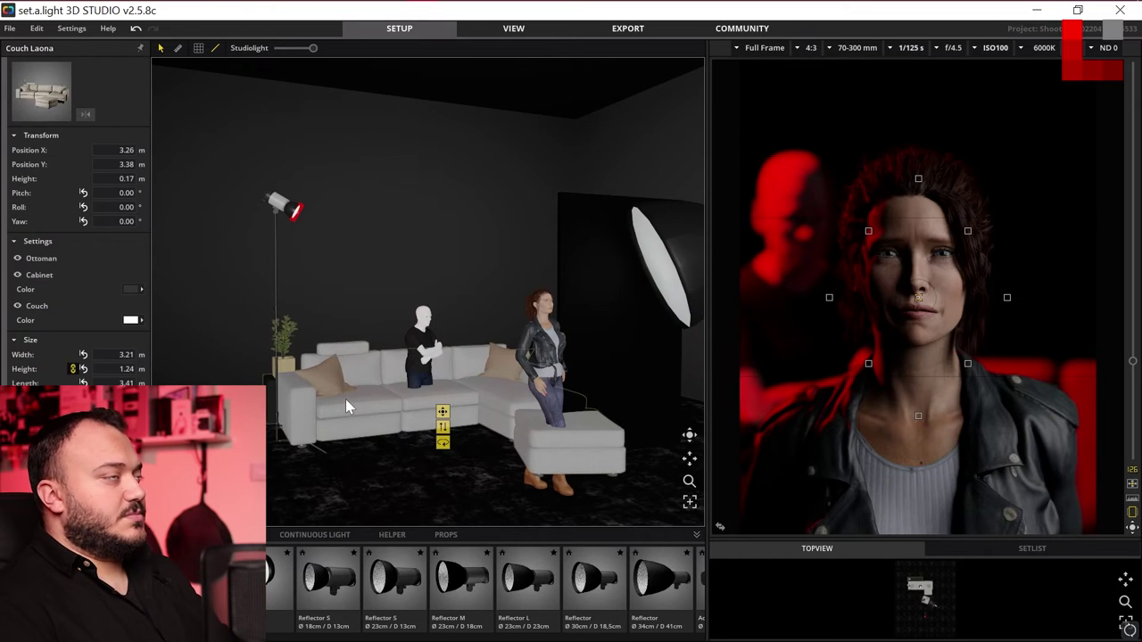
{"action": "key", "text": "Delete"}
{"action": "mouse_move", "coordinate": [769, 281]}
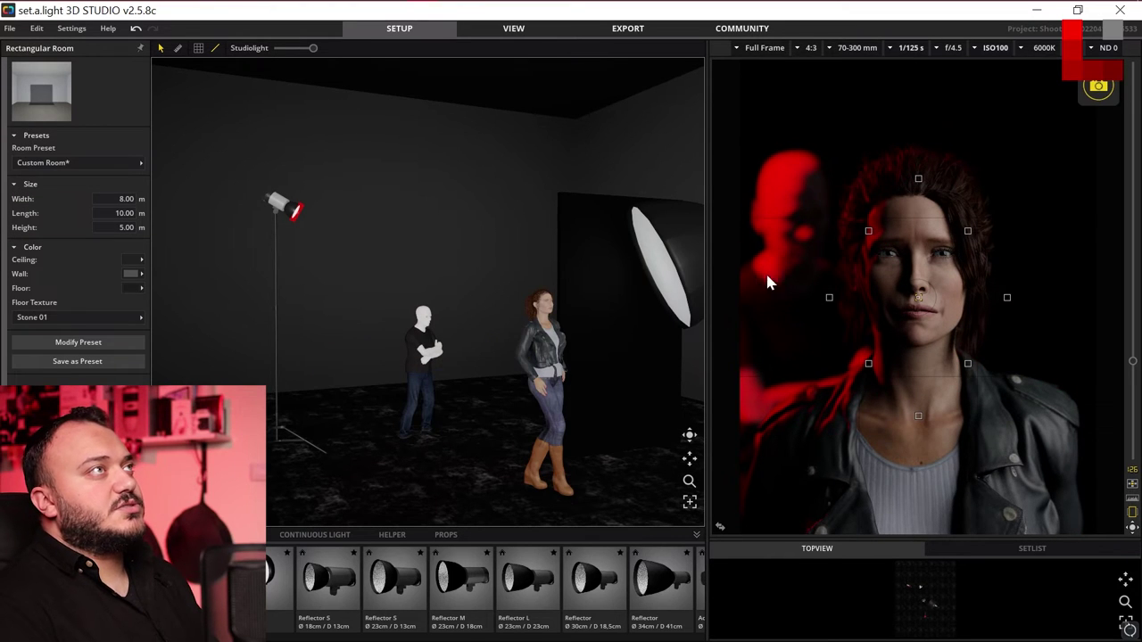
{"action": "key", "text": "ctrl+z"}
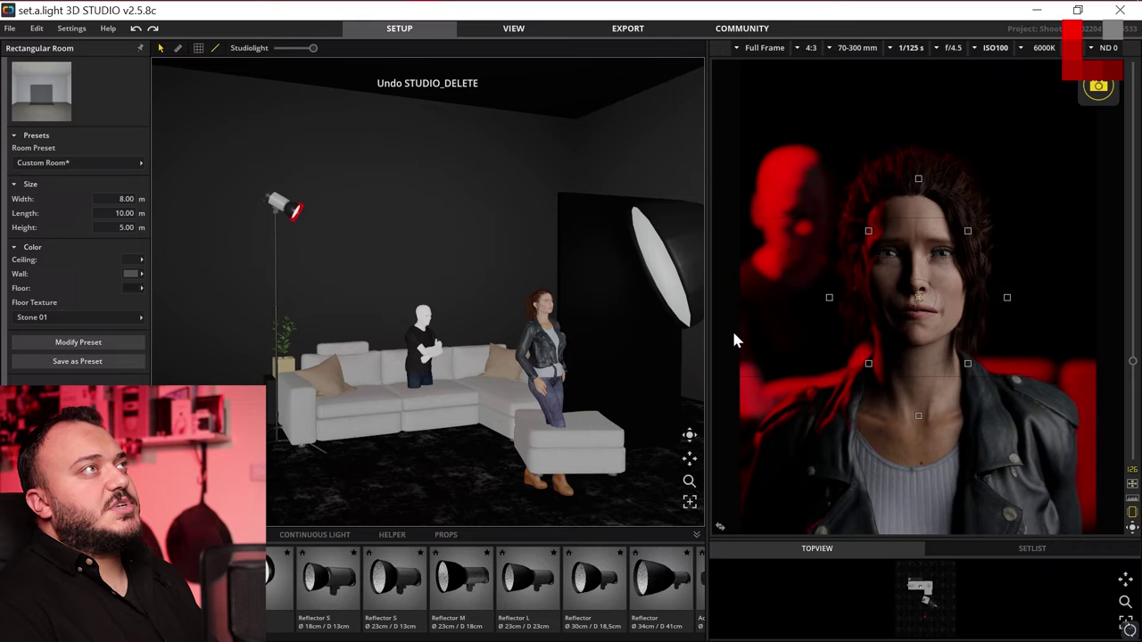
{"action": "key", "text": "ctrl+y"}
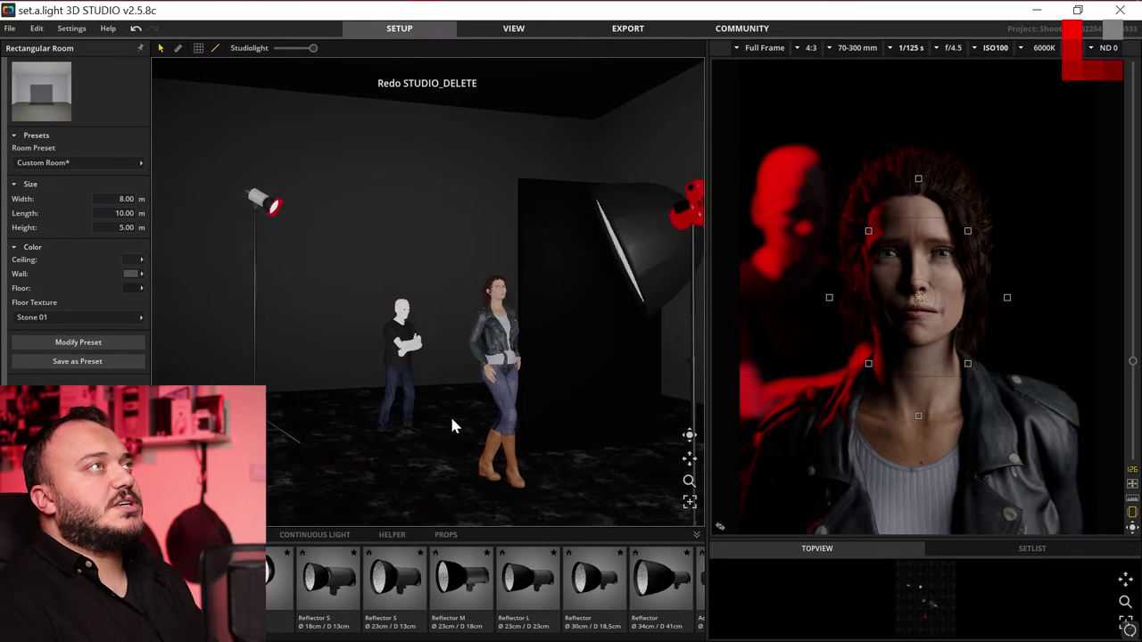
{"action": "left_click", "coordinate": [410, 357]}
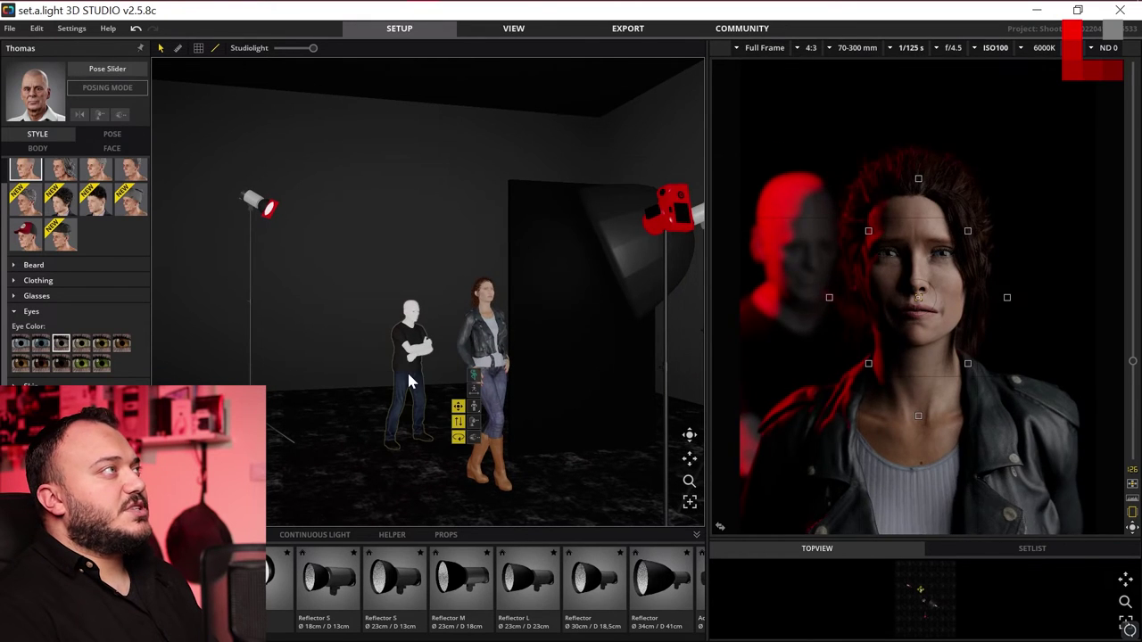
{"action": "left_click_drag", "start_coordinate": [407, 379], "coordinate": [384, 365]}
Push the bald man's Angry expression slider to maximum.
{"action": "left_click", "coordinate": [112, 148]}
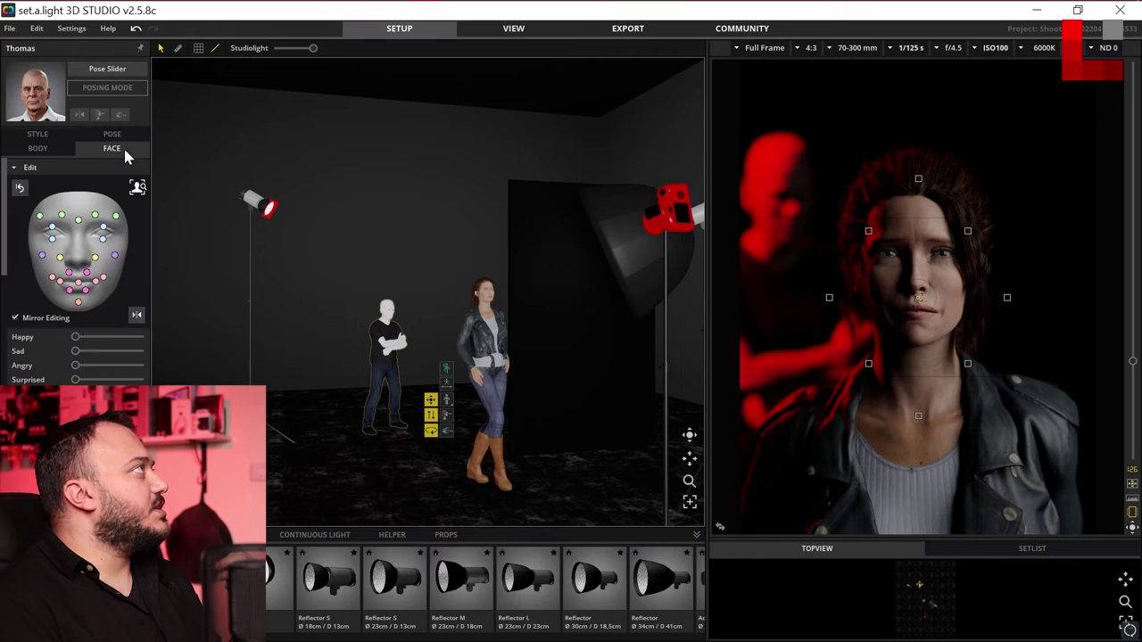
{"action": "left_click_drag", "start_coordinate": [75, 364], "coordinate": [183, 363]}
{"action": "scroll", "coordinate": [325, 382], "scroll_direction": "up", "scroll_amount": 5}
{"action": "scroll", "coordinate": [326, 382], "scroll_direction": "up", "scroll_amount": 3}
{"action": "scroll", "coordinate": [325, 382], "scroll_direction": "up", "scroll_amount": 2}
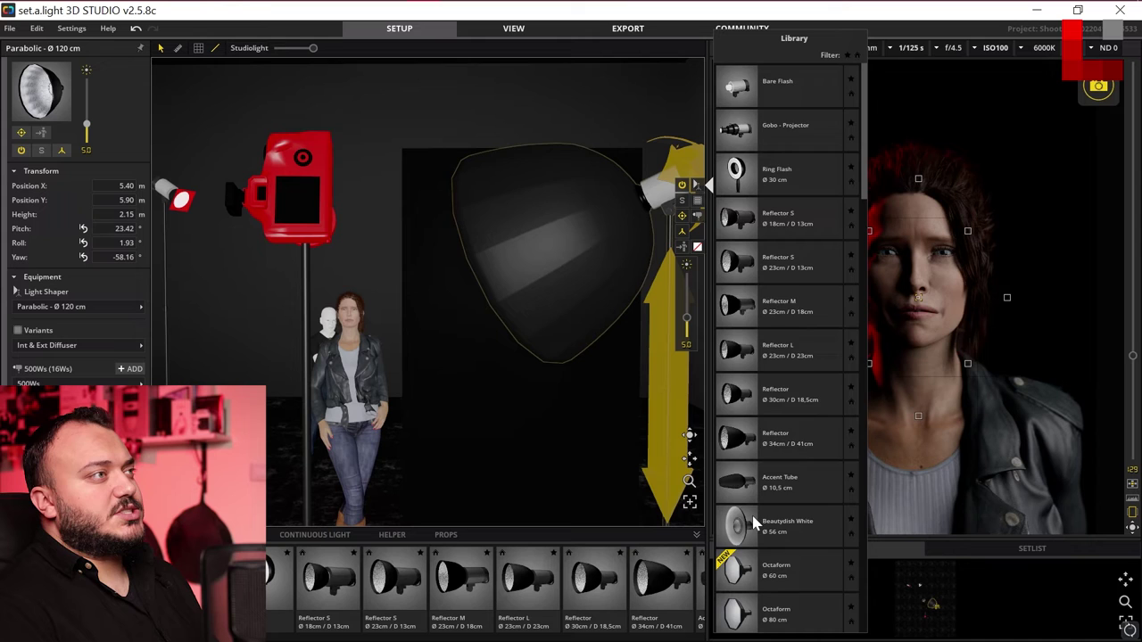
Switch the key light's shaper to Parabolic Ø 90 cm, undoing and redoing to compare.
{"action": "scroll", "coordinate": [753, 526], "scroll_direction": "down", "scroll_amount": 2}
{"action": "scroll", "coordinate": [747, 507], "scroll_direction": "down", "scroll_amount": 2}
{"action": "scroll", "coordinate": [740, 509], "scroll_direction": "down", "scroll_amount": 3}
{"action": "scroll", "coordinate": [734, 510], "scroll_direction": "down", "scroll_amount": 2}
{"action": "left_click", "coordinate": [739, 415]}
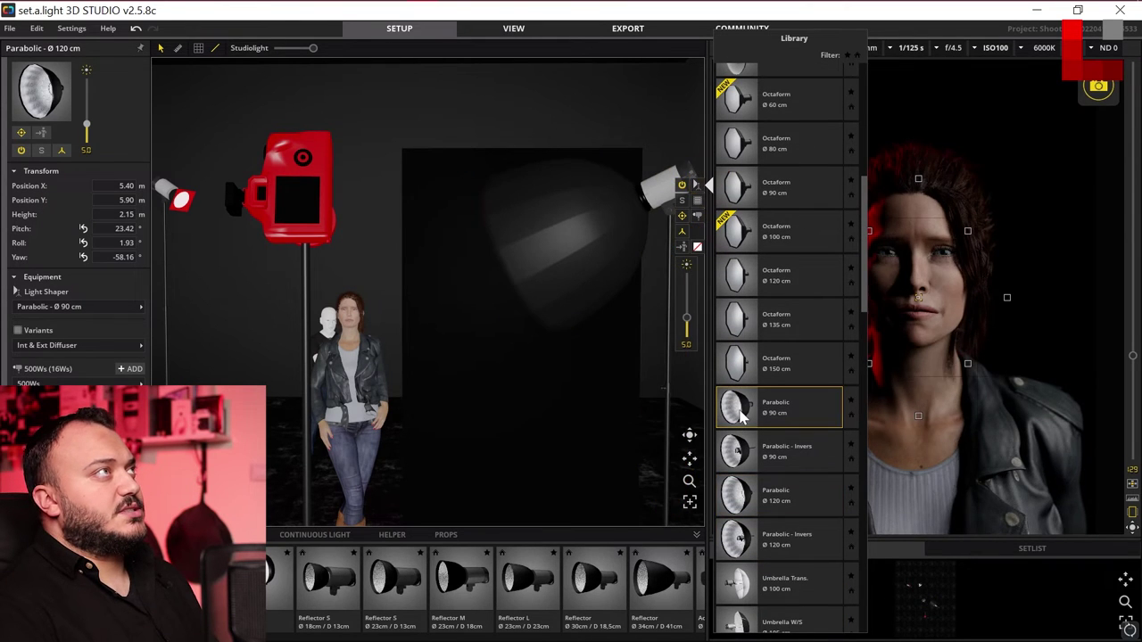
{"action": "key", "text": "ctrl+z"}
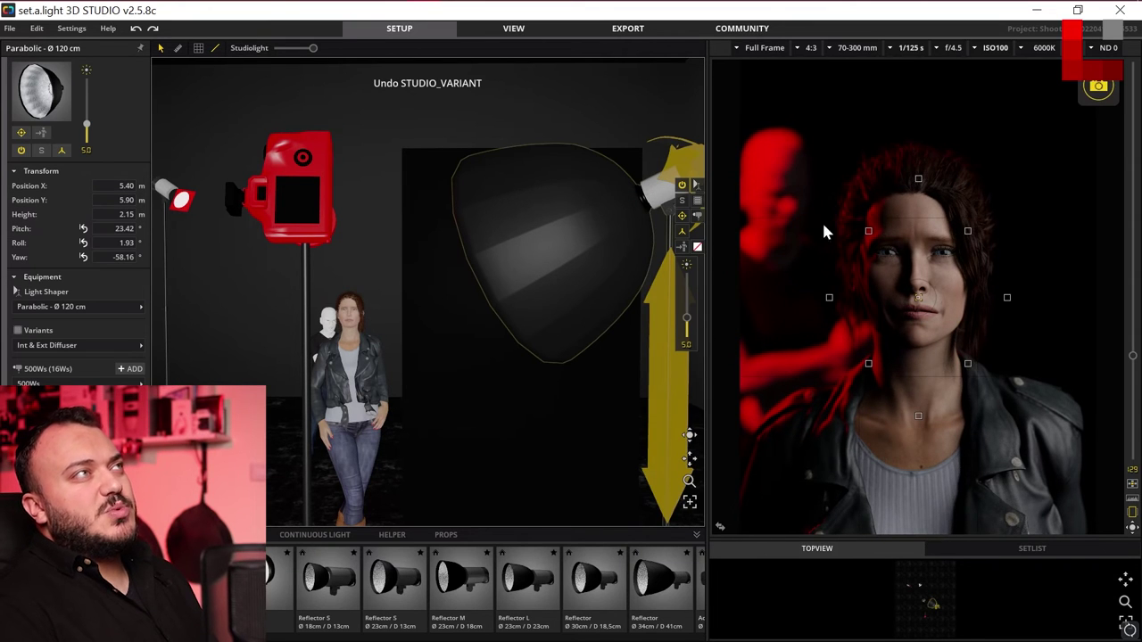
{"action": "scroll", "coordinate": [519, 337], "scroll_direction": "down", "scroll_amount": 3}
{"action": "mouse_move", "coordinate": [519, 337]}
{"action": "right_mouse_down"}
{"action": "mouse_move", "coordinate": [444, 365]}
{"action": "mouse_move", "coordinate": [543, 368]}
{"action": "mouse_move", "coordinate": [427, 371]}
{"action": "mouse_move", "coordinate": [610, 314]}
{"action": "right_mouse_up"}
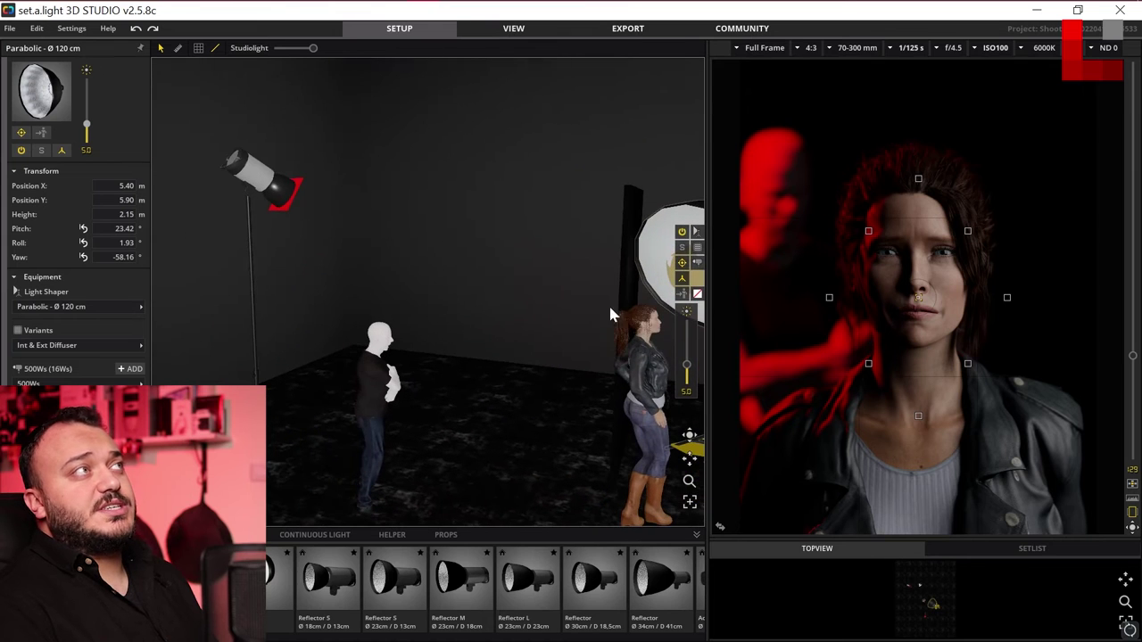
{"action": "key", "text": "ctrl+y"}
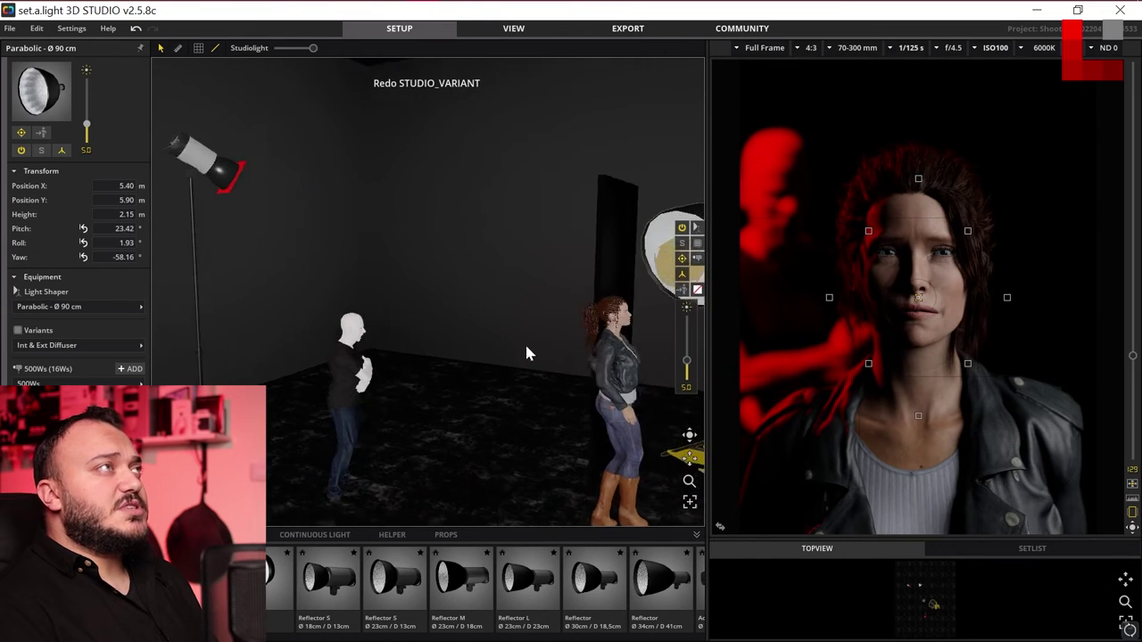
Select the camera, parabolic light, blocker panel and bald figure, then open the aperture list.
{"action": "left_click", "coordinate": [571, 500]}
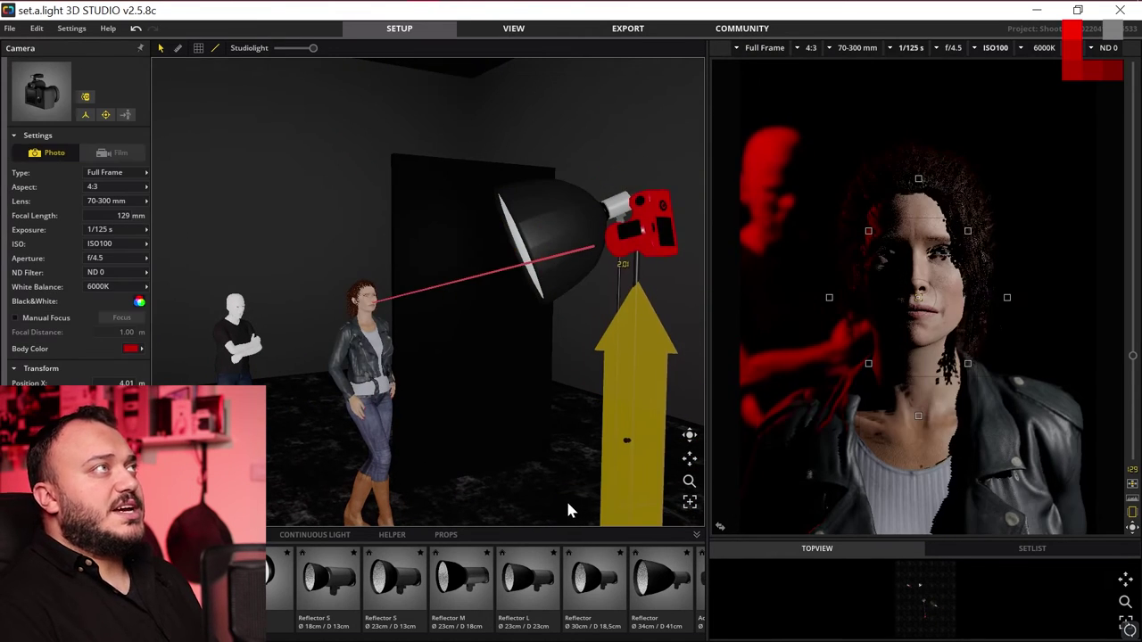
{"action": "left_click", "coordinate": [586, 502]}
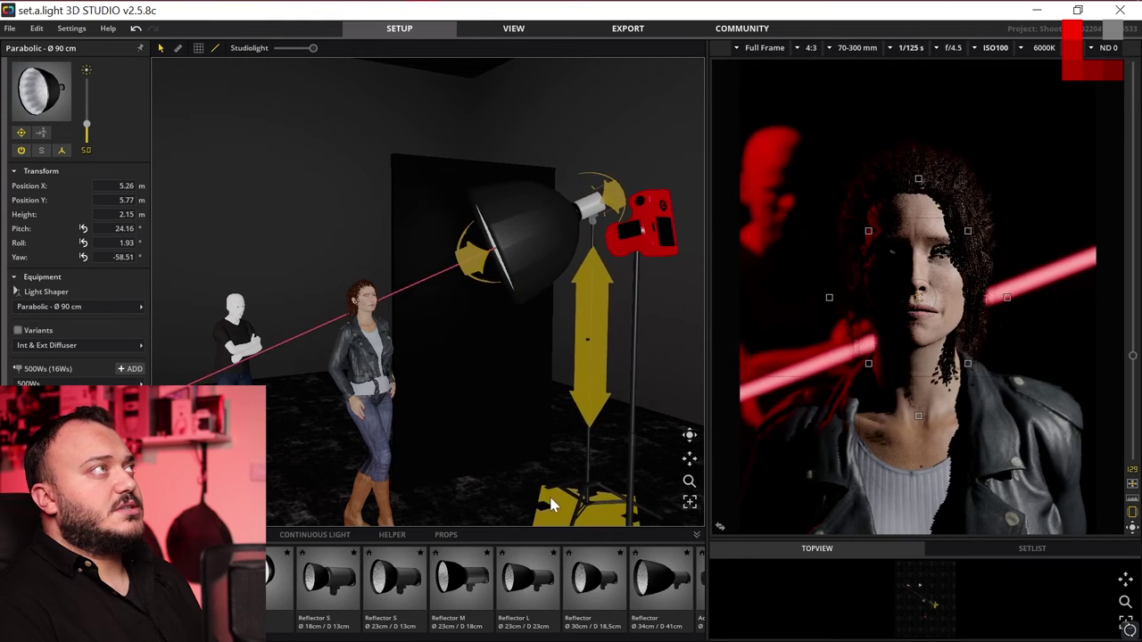
{"action": "scroll", "coordinate": [542, 456], "scroll_direction": "down", "scroll_amount": 5}
{"action": "scroll", "coordinate": [479, 477], "scroll_direction": "up", "scroll_amount": 3}
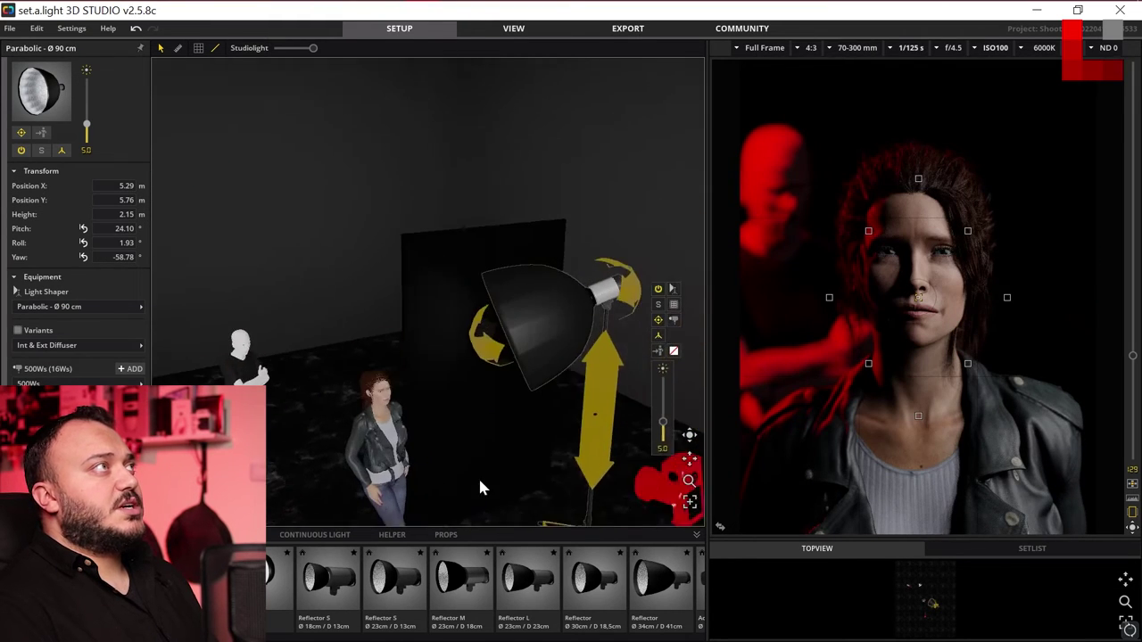
{"action": "scroll", "coordinate": [463, 363], "scroll_direction": "up", "scroll_amount": 2}
{"action": "mouse_move", "coordinate": [463, 363]}
{"action": "right_mouse_down"}
{"action": "mouse_move", "coordinate": [428, 359]}
{"action": "mouse_move", "coordinate": [547, 326]}
{"action": "right_mouse_up"}
{"action": "left_click", "coordinate": [474, 345]}
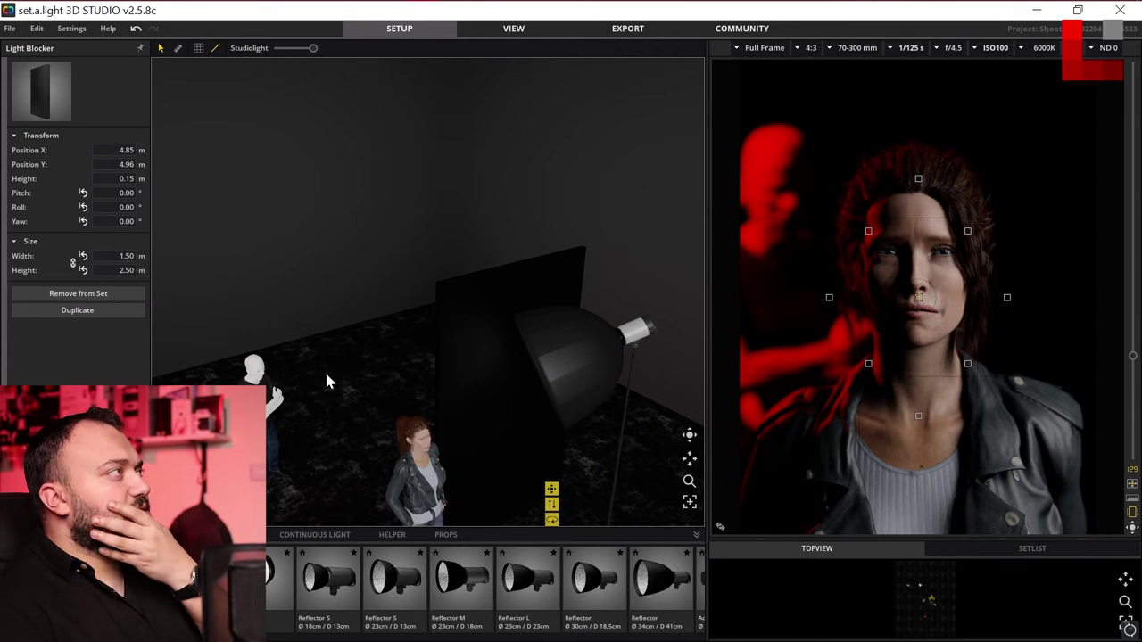
{"action": "left_click", "coordinate": [265, 425]}
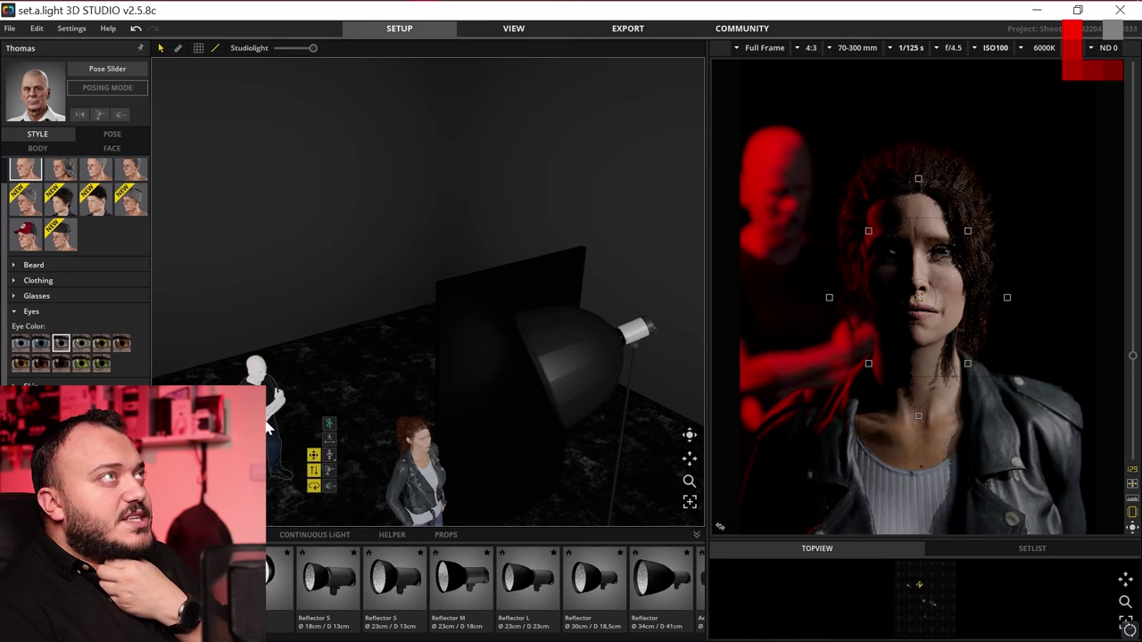
{"action": "left_click", "coordinate": [951, 50]}
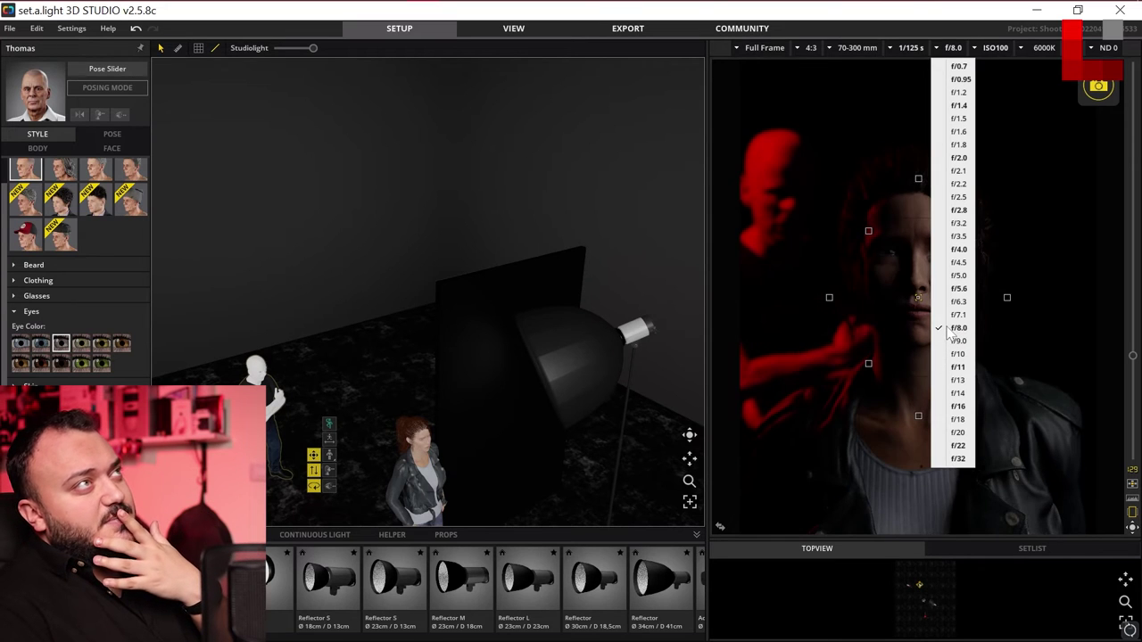
{"action": "left_click", "coordinate": [949, 328]}
{"action": "left_click", "coordinate": [99, 114]}
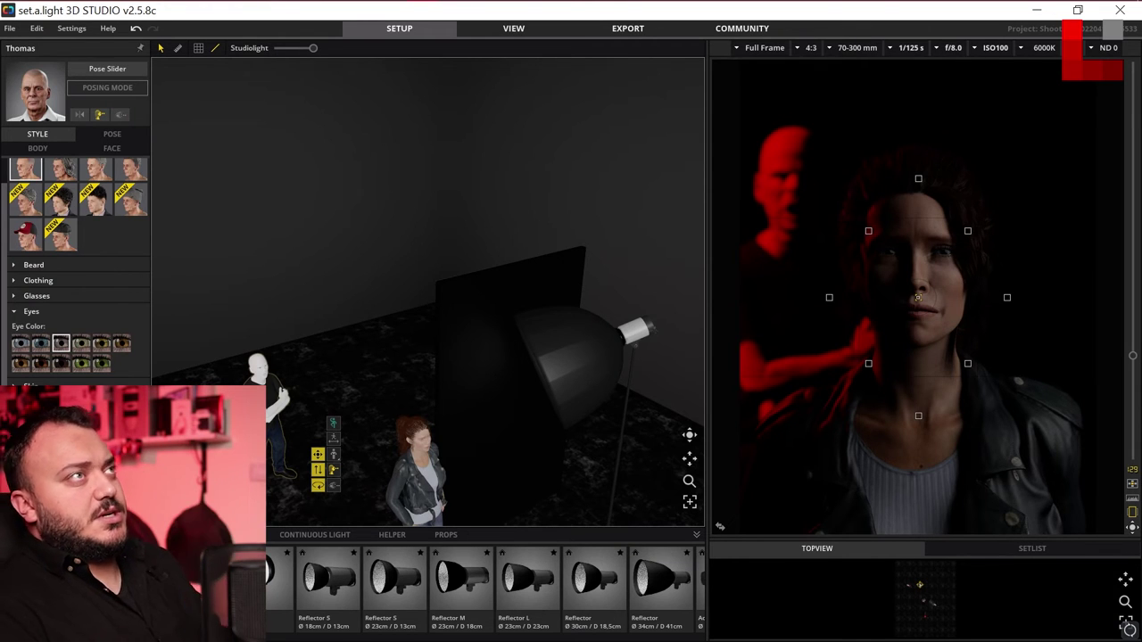
{"action": "left_click", "coordinate": [555, 410]}
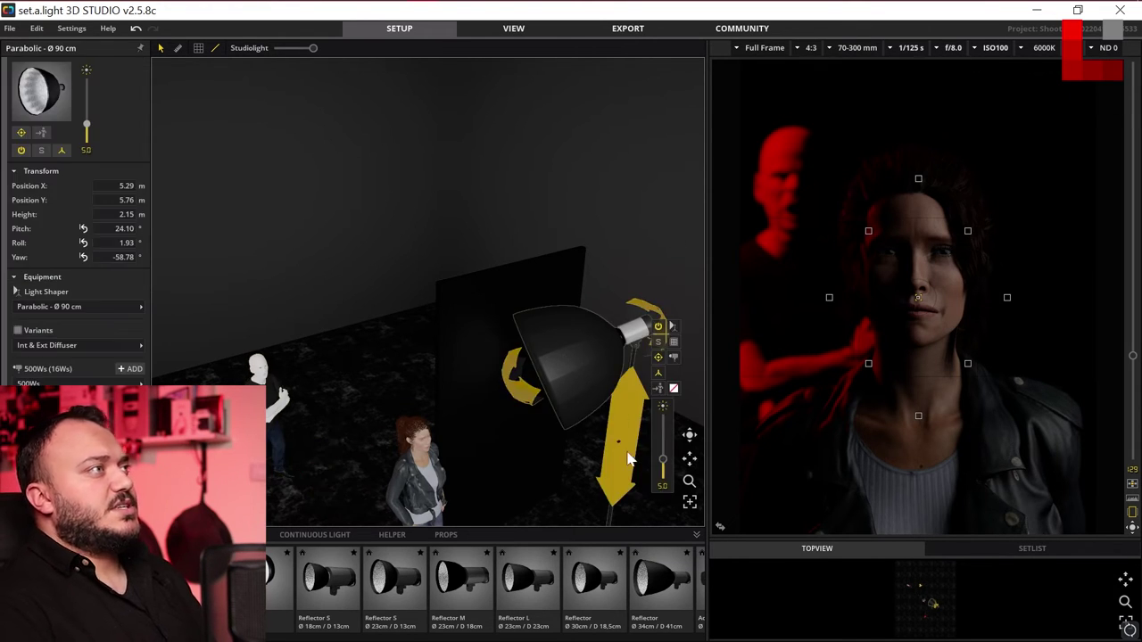
{"action": "left_click_drag", "start_coordinate": [663, 457], "coordinate": [663, 442]}
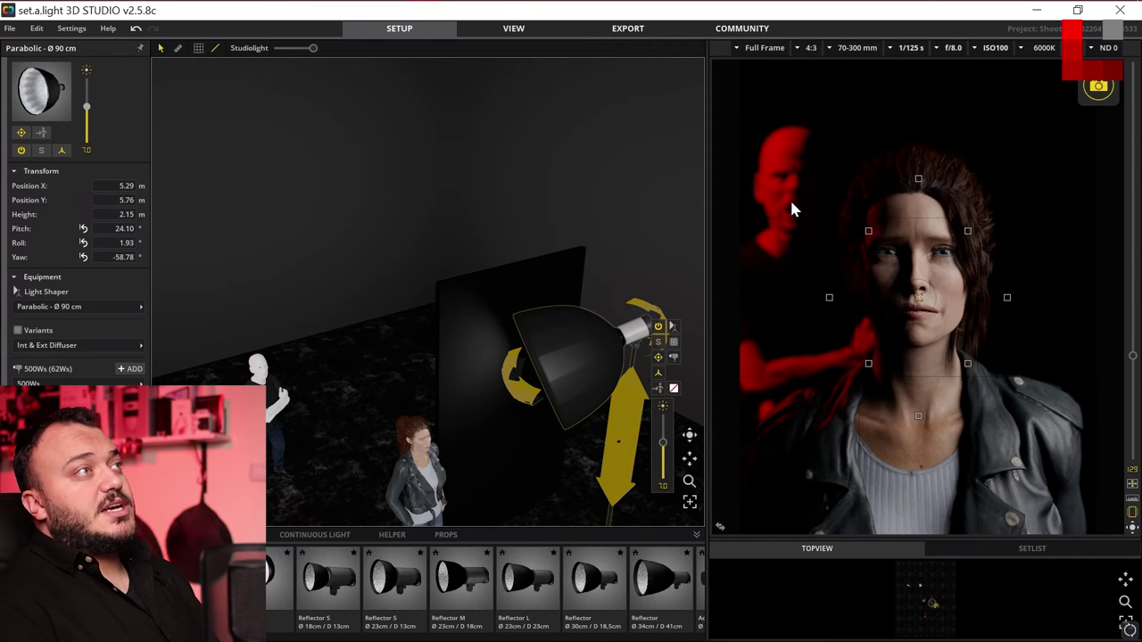
{"action": "left_click", "coordinate": [274, 404]}
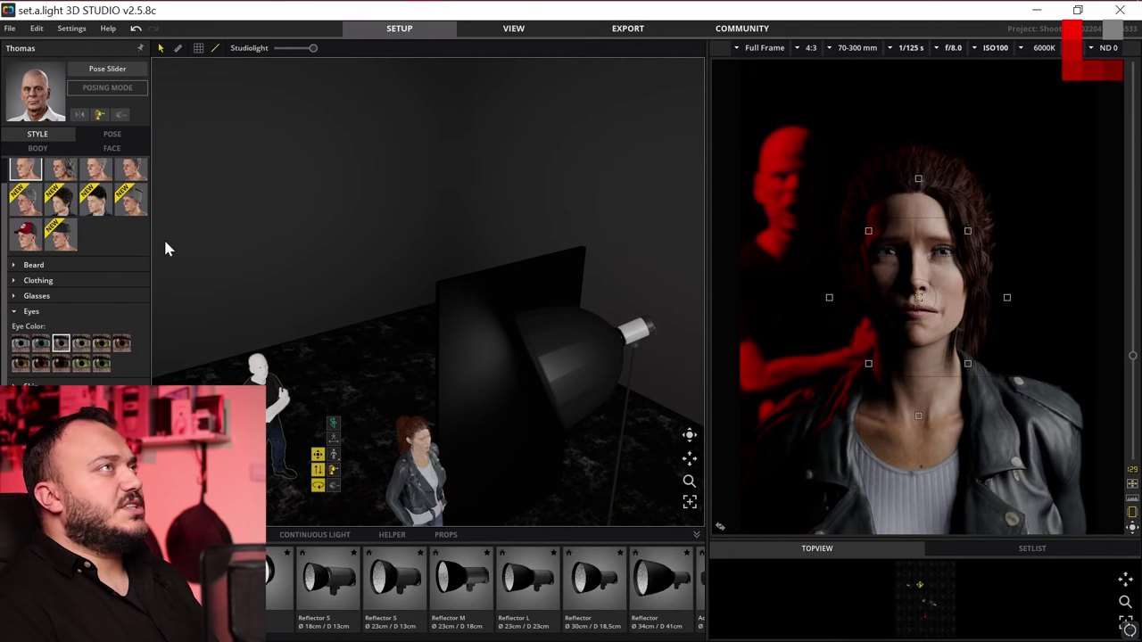
Rotate Thomas's shoulders and wrists into a forward reach with one open raised palm.
{"action": "left_click", "coordinate": [119, 117]}
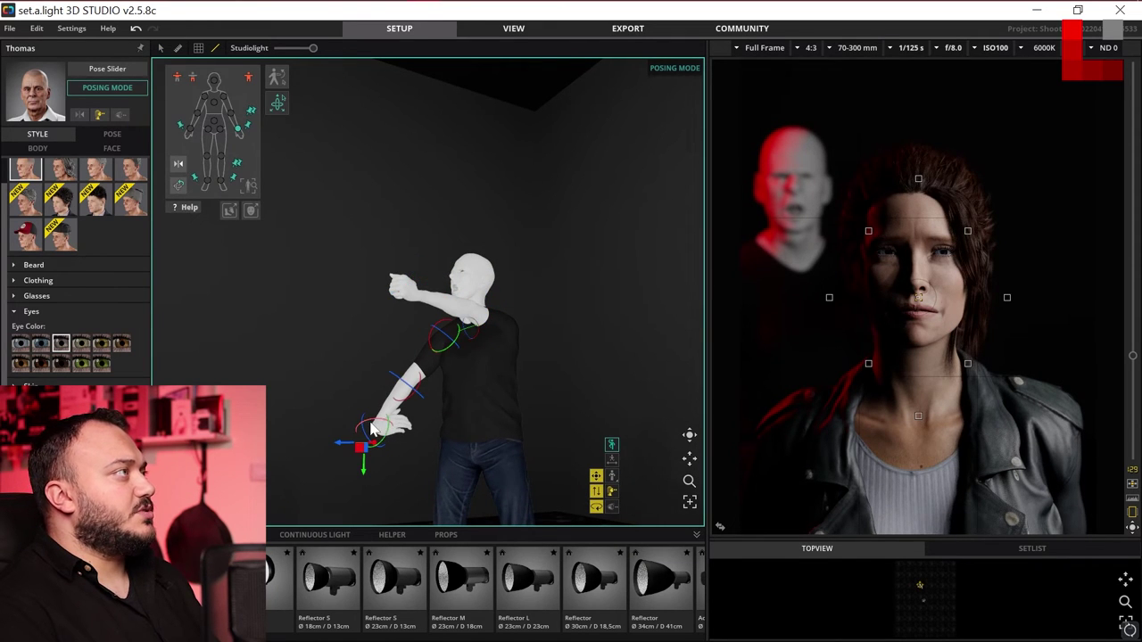
{"action": "left_click_drag", "start_coordinate": [373, 430], "coordinate": [400, 424]}
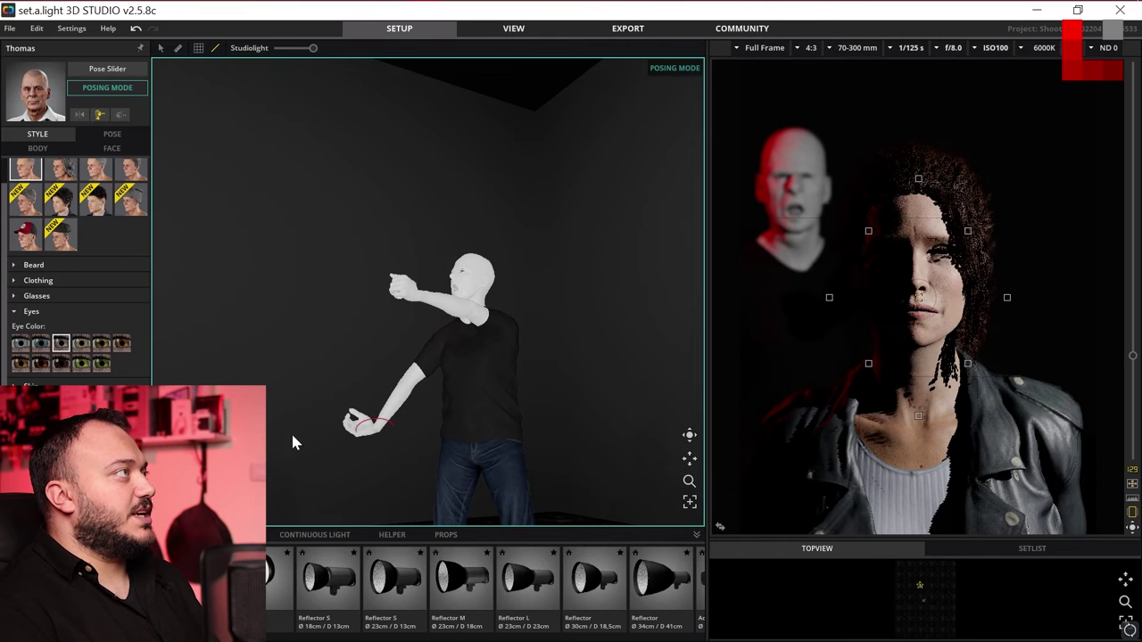
{"action": "left_click_drag", "start_coordinate": [293, 441], "coordinate": [343, 423]}
{"action": "double_click", "coordinate": [361, 442]}
{"action": "left_click_drag", "start_coordinate": [473, 344], "coordinate": [632, 346]}
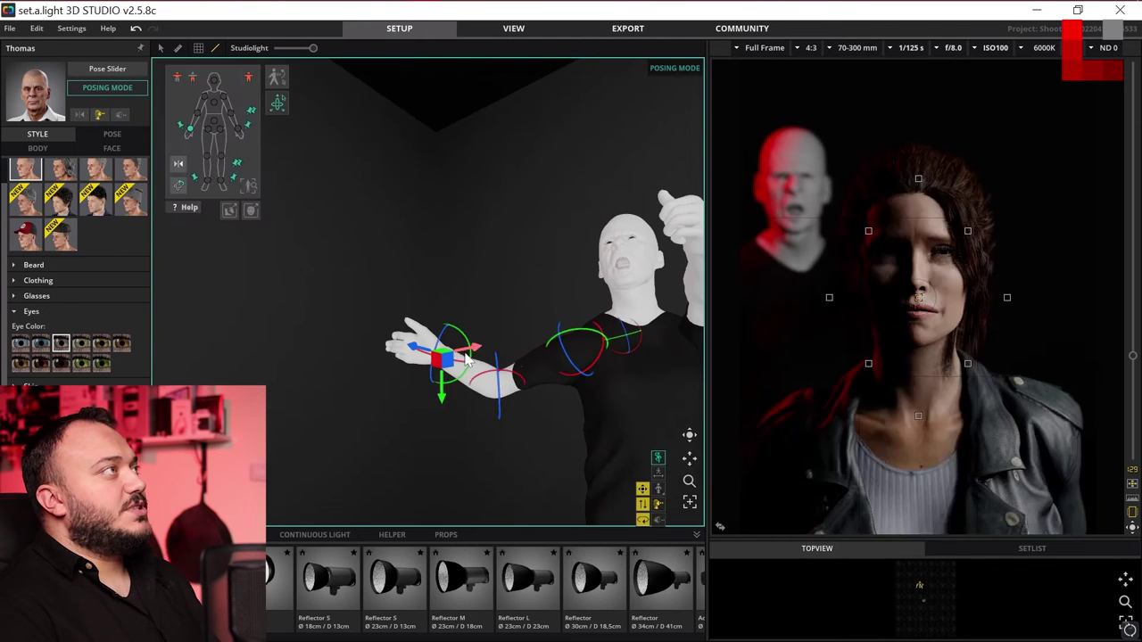
{"action": "right_click_drag", "start_coordinate": [588, 308], "coordinate": [429, 348]}
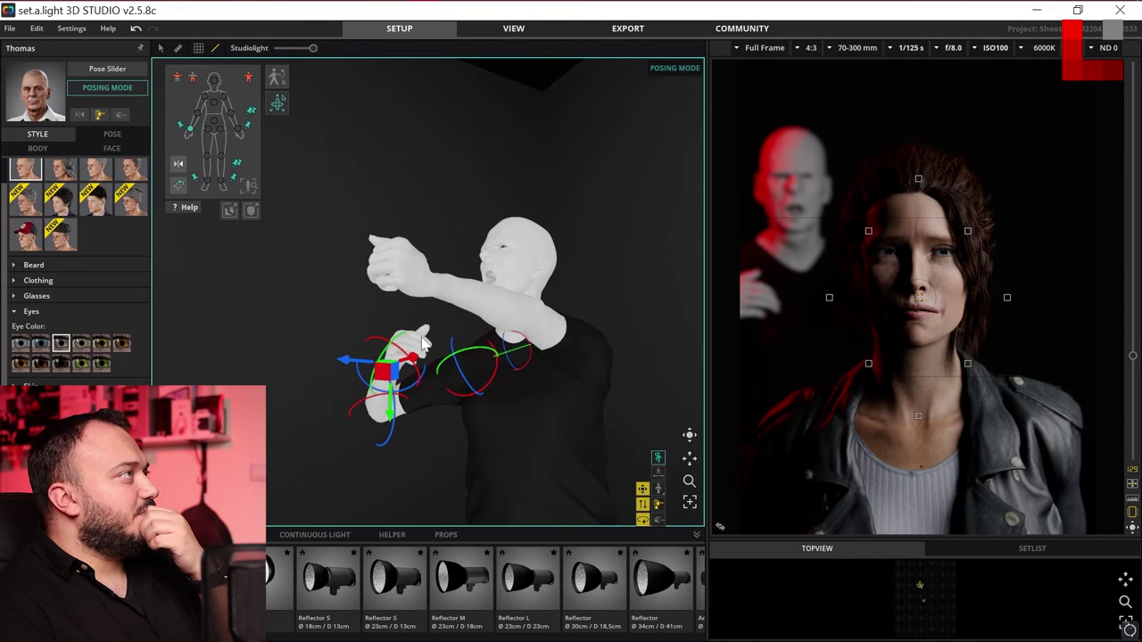
{"action": "mouse_move", "coordinate": [380, 375]}
{"action": "left_mouse_down"}
{"action": "mouse_move", "coordinate": [330, 377]}
{"action": "mouse_move", "coordinate": [395, 322]}
{"action": "left_mouse_up"}
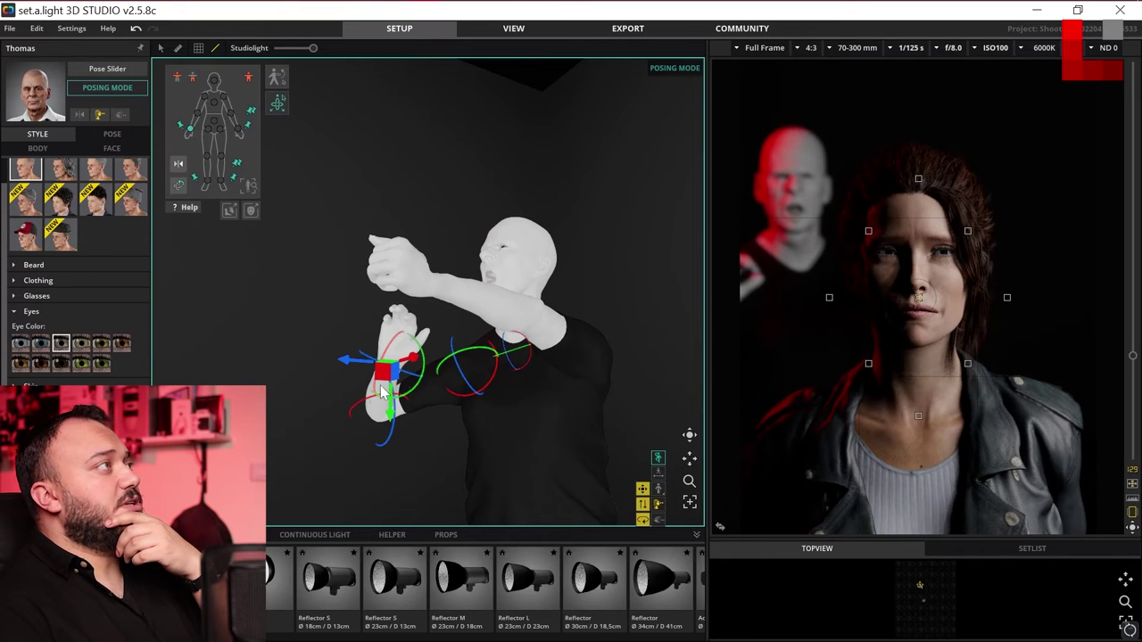
{"action": "left_click_drag", "start_coordinate": [354, 366], "coordinate": [339, 364]}
{"action": "left_click", "coordinate": [497, 256]}
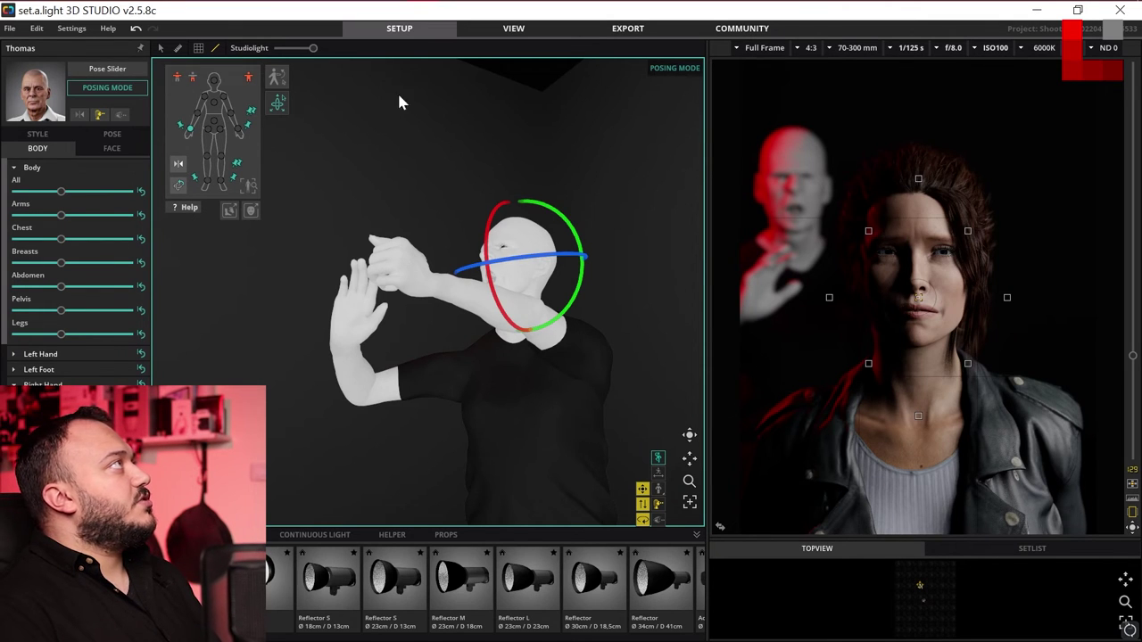
{"action": "left_click", "coordinate": [105, 85]}
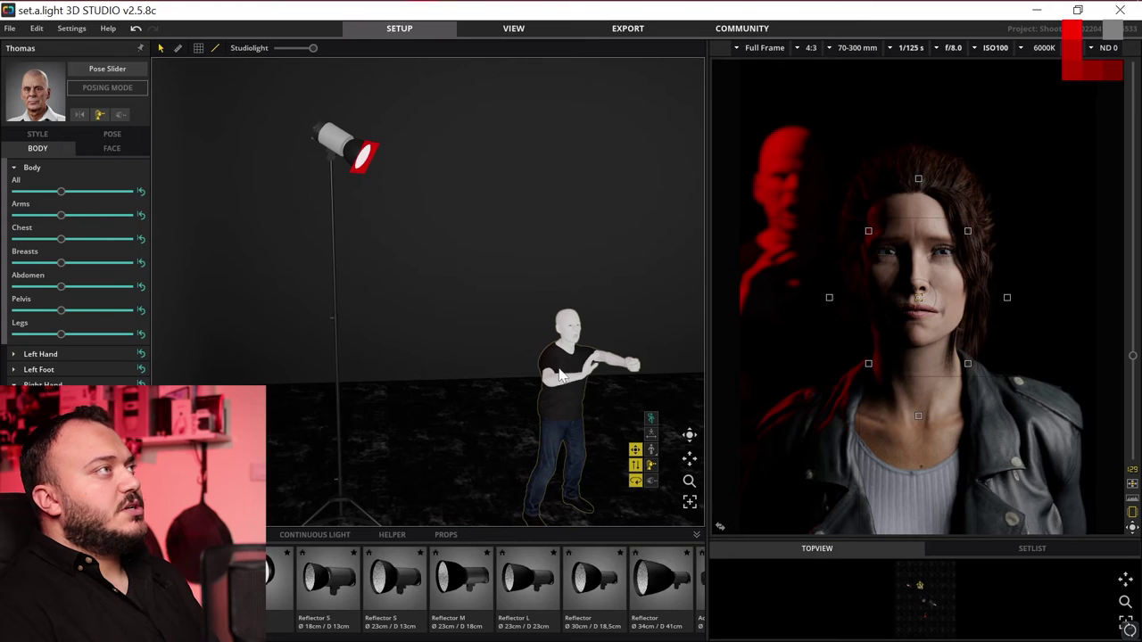
Duplicate the posed bald figure and group the copies behind Jessica.
{"action": "left_click_drag", "start_coordinate": [560, 375], "coordinate": [540, 323], "text": "alt"}
{"action": "right_click_drag", "start_coordinate": [554, 348], "coordinate": [526, 351]}
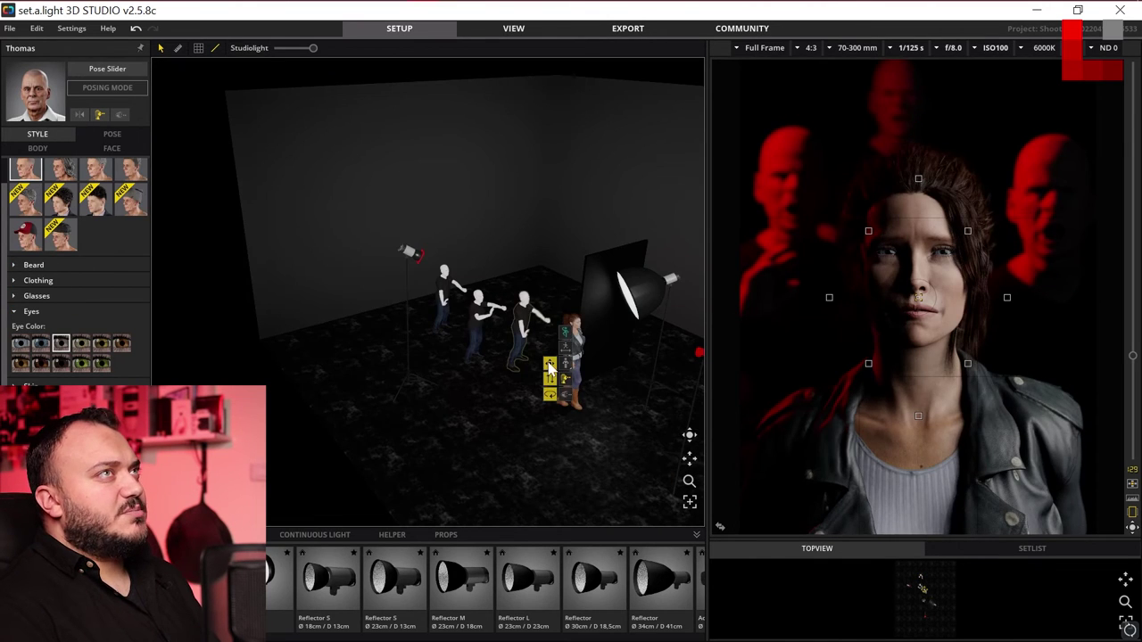
{"action": "left_click", "coordinate": [550, 353]}
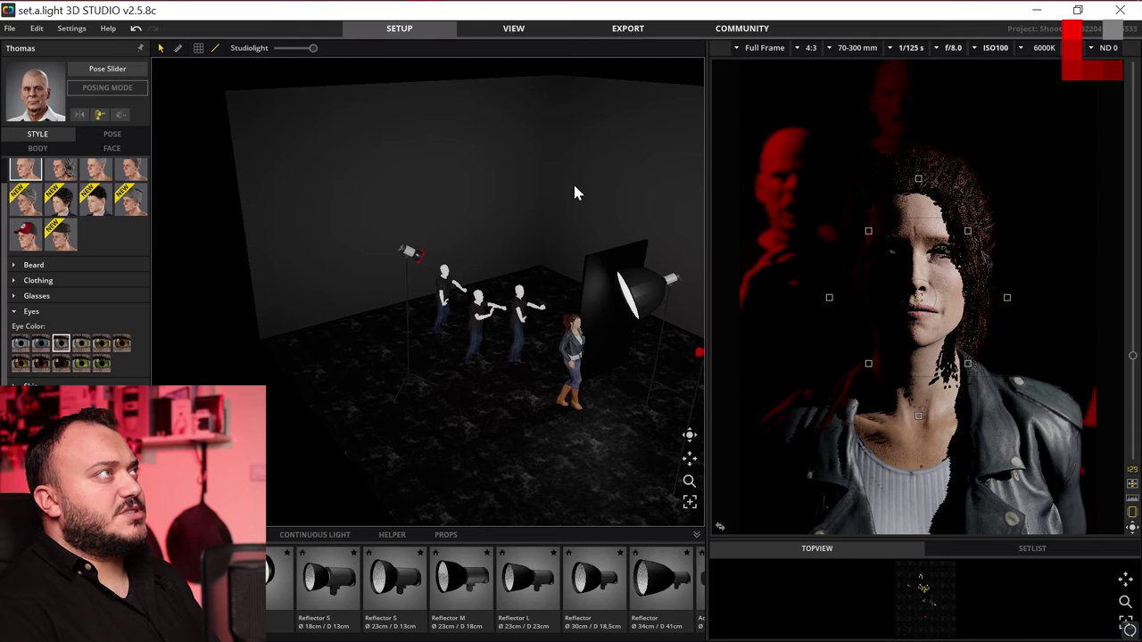
{"action": "left_click", "coordinate": [570, 356]}
{"action": "left_click", "coordinate": [513, 355]}
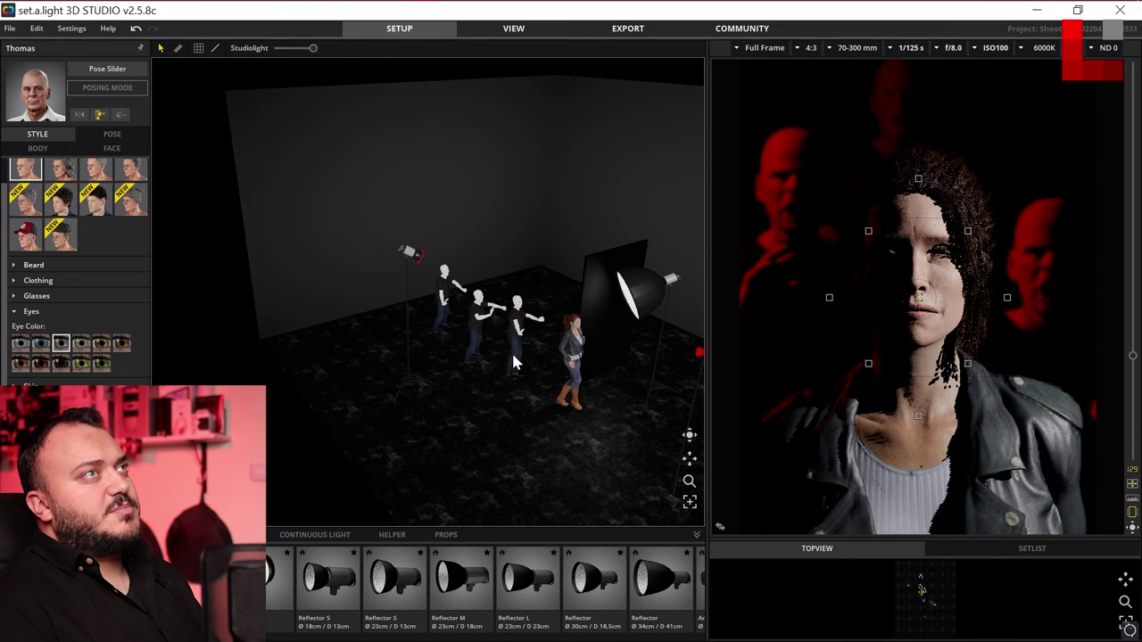
{"action": "left_click_drag", "start_coordinate": [511, 351], "coordinate": [497, 340]}
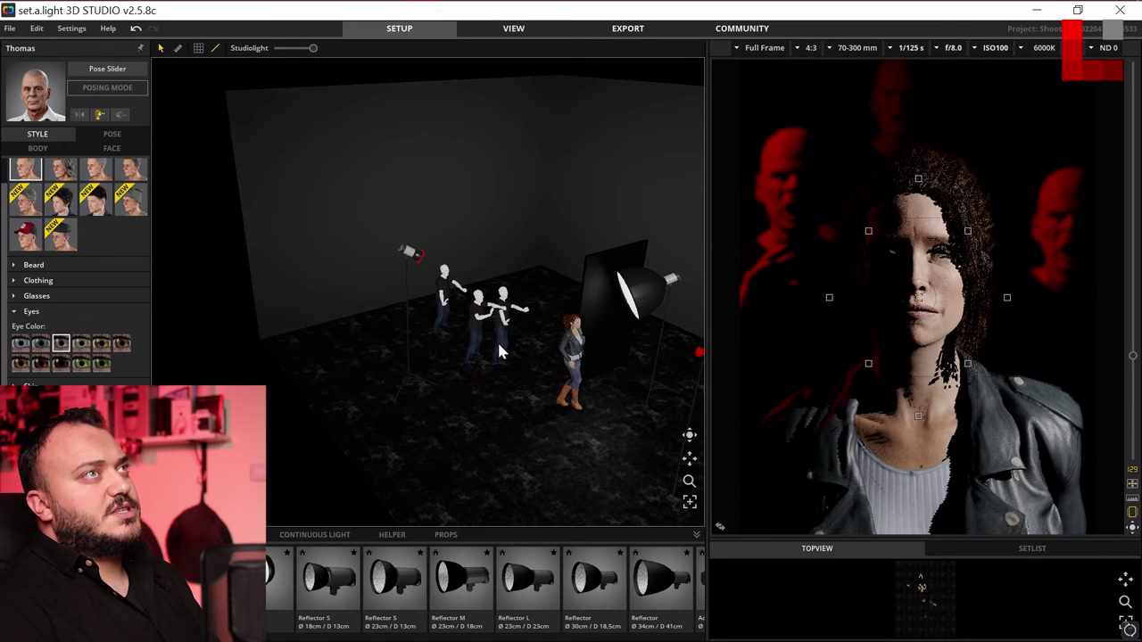
{"action": "left_click", "coordinate": [499, 345]}
{"action": "left_click_drag", "start_coordinate": [499, 348], "coordinate": [473, 317]}
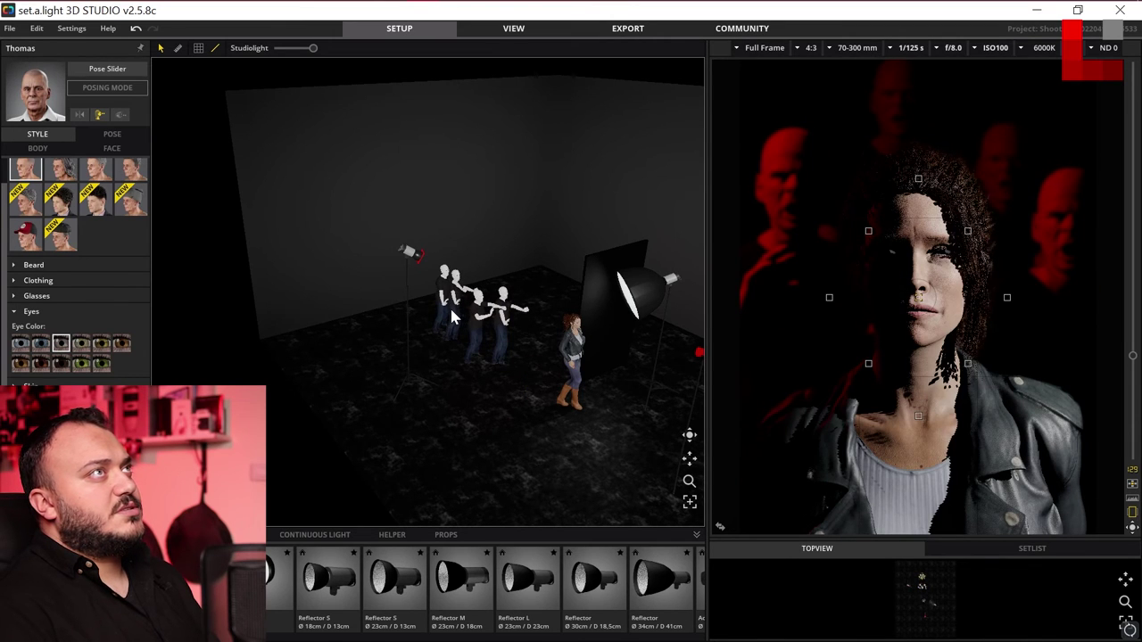
{"action": "left_click", "coordinate": [451, 313]}
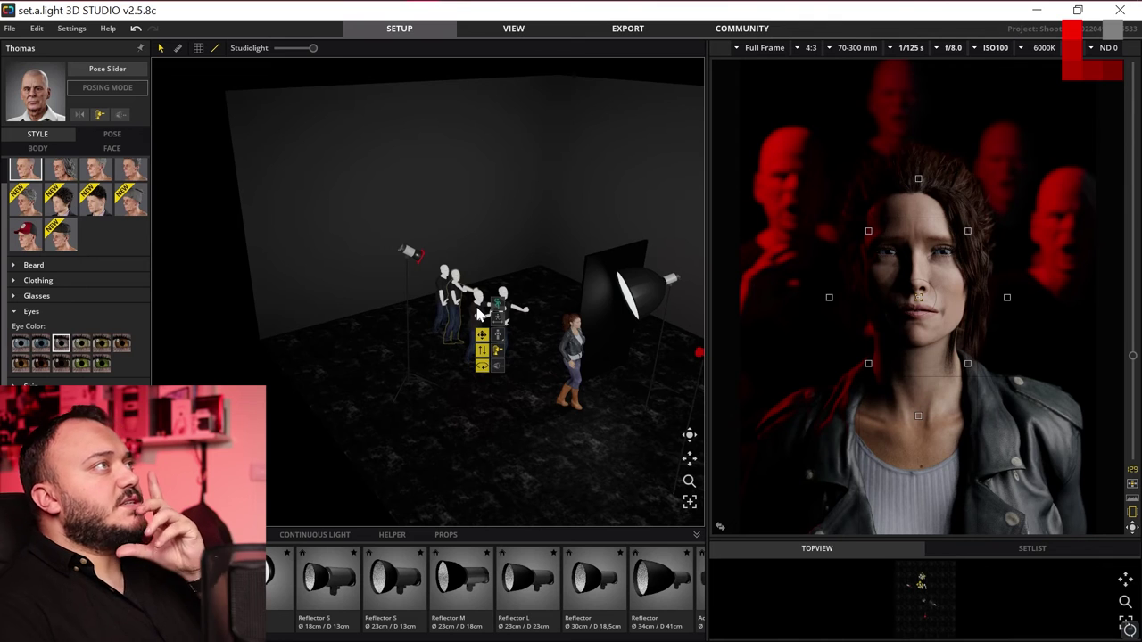
Nudge the Parabolic 90 cm front light's position and aim, then take the shot.
{"action": "mouse_move", "coordinate": [620, 326]}
{"action": "right_mouse_down"}
{"action": "mouse_move", "coordinate": [649, 301]}
{"action": "mouse_move", "coordinate": [565, 304]}
{"action": "mouse_move", "coordinate": [586, 302]}
{"action": "right_mouse_up"}
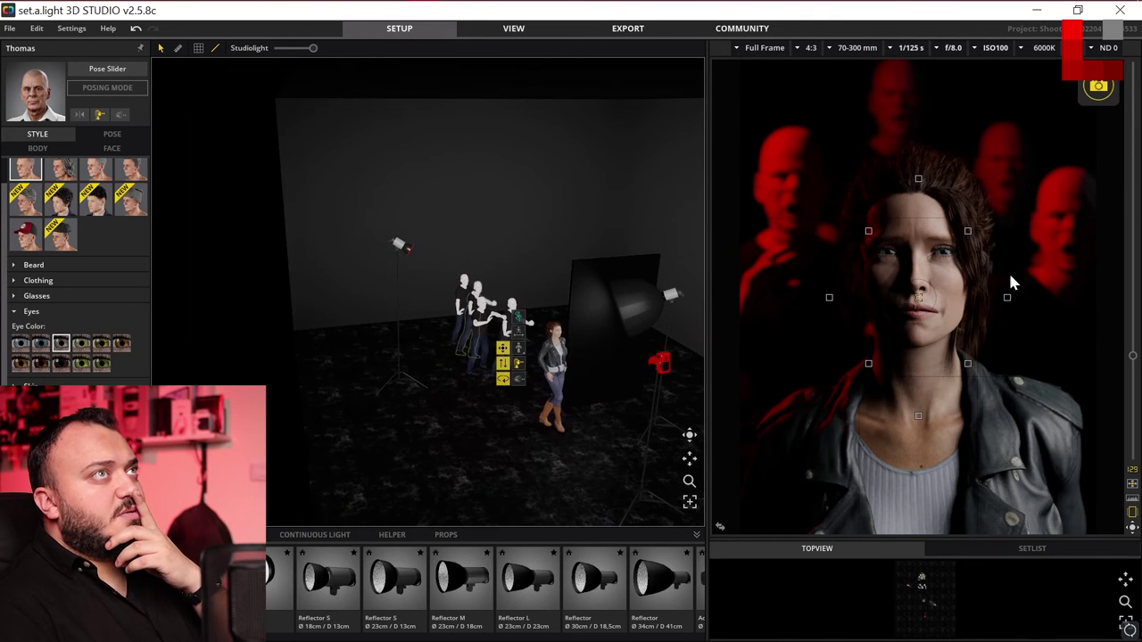
{"action": "left_click", "coordinate": [657, 371]}
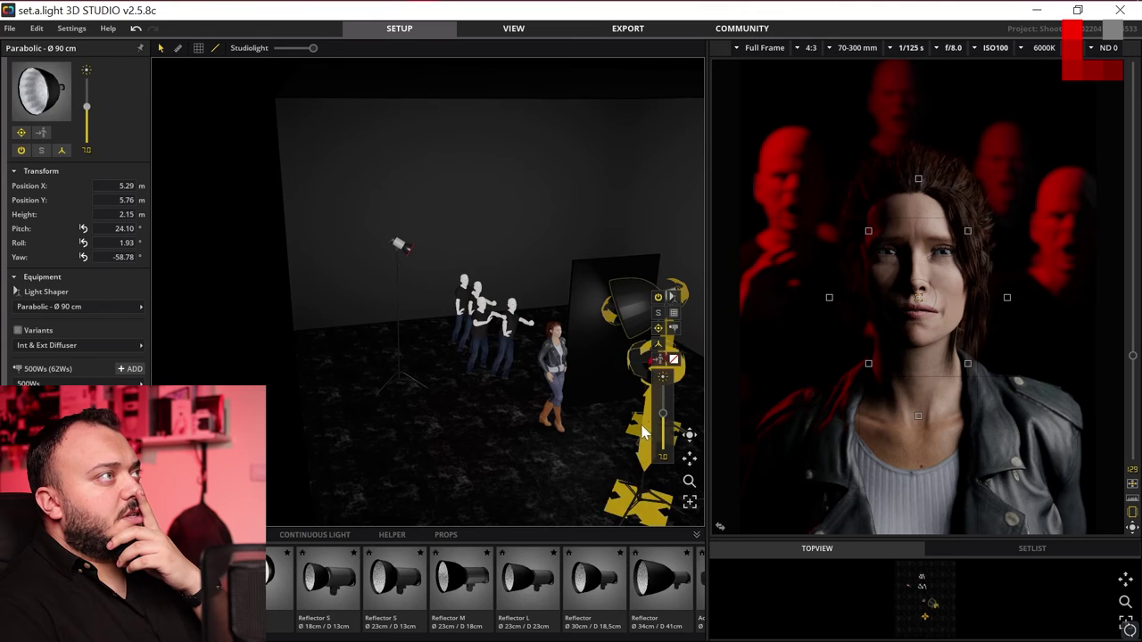
{"action": "left_click_drag", "start_coordinate": [638, 430], "coordinate": [637, 434]}
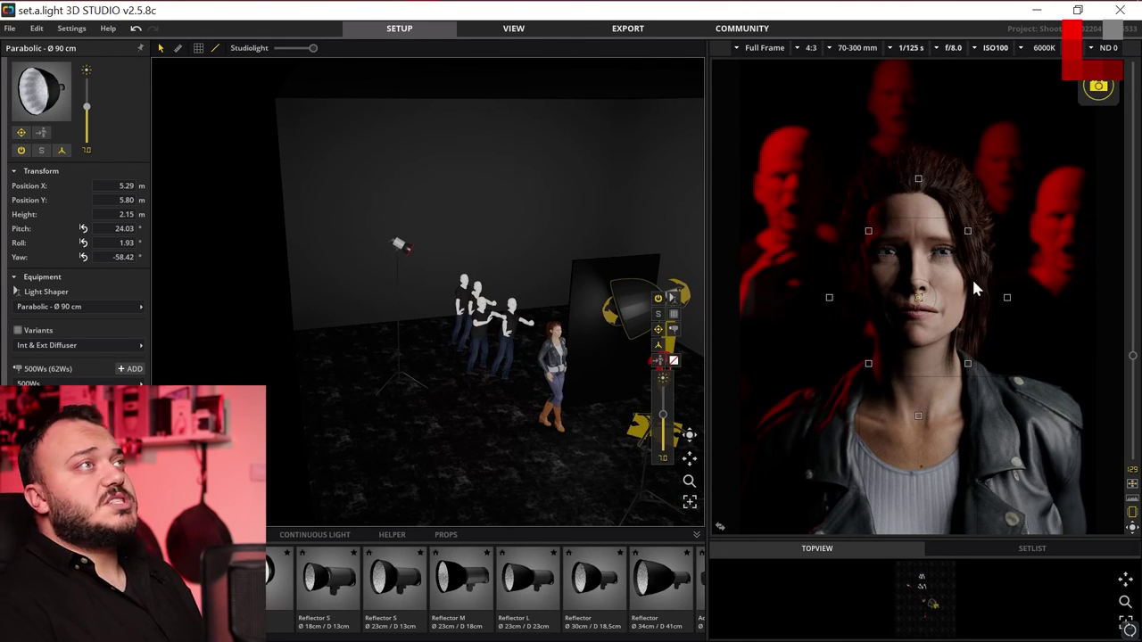
{"action": "key", "text": "space"}
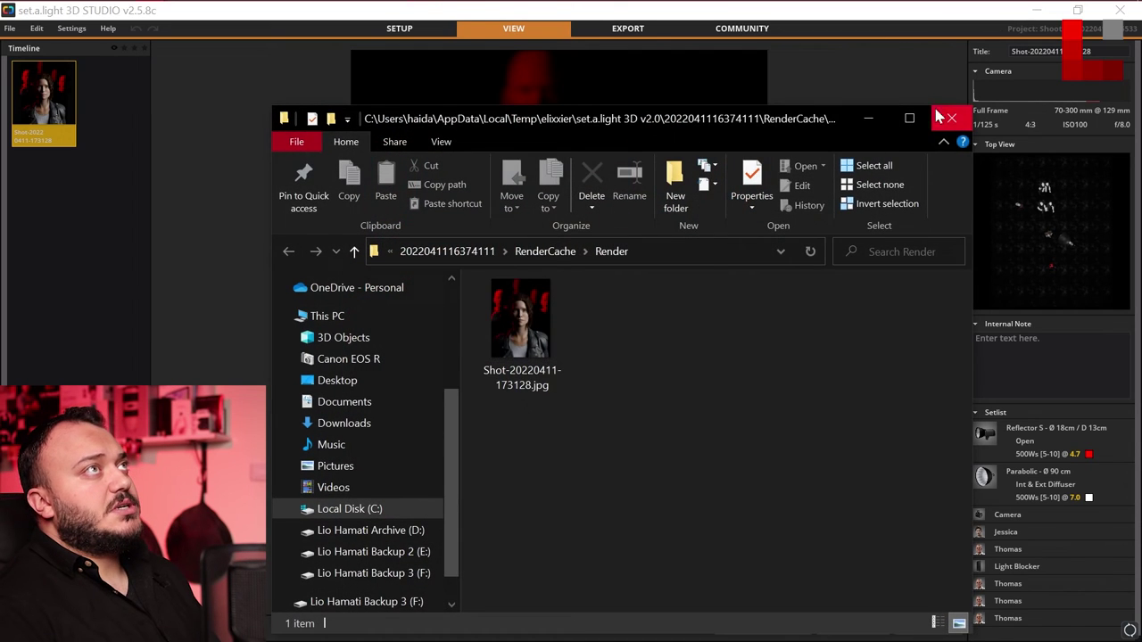
Open the rendered JPG from the picture folder in Photoshop, then switch to Chrome.
{"action": "left_click", "coordinate": [910, 118]}
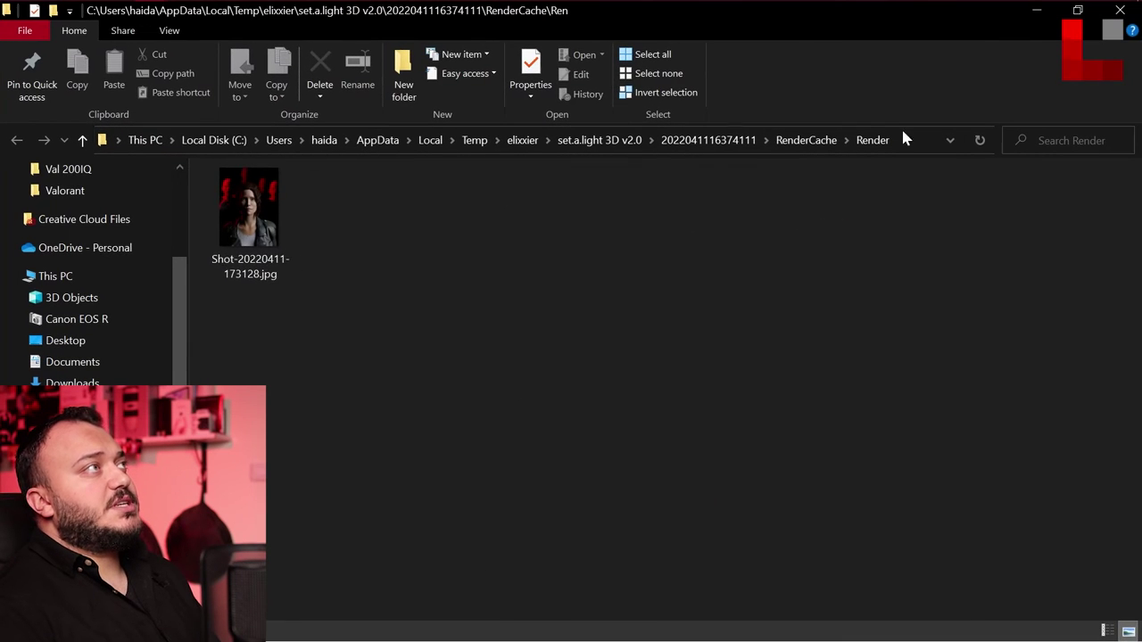
{"action": "double_click", "coordinate": [247, 228]}
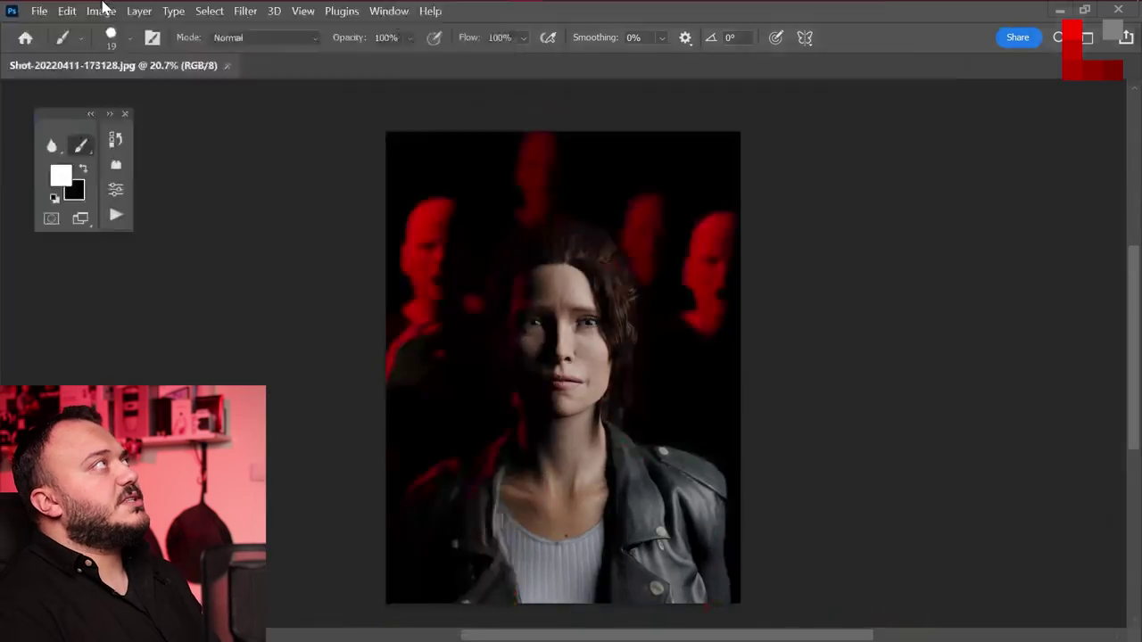
{"action": "left_click", "coordinate": [82, 5]}
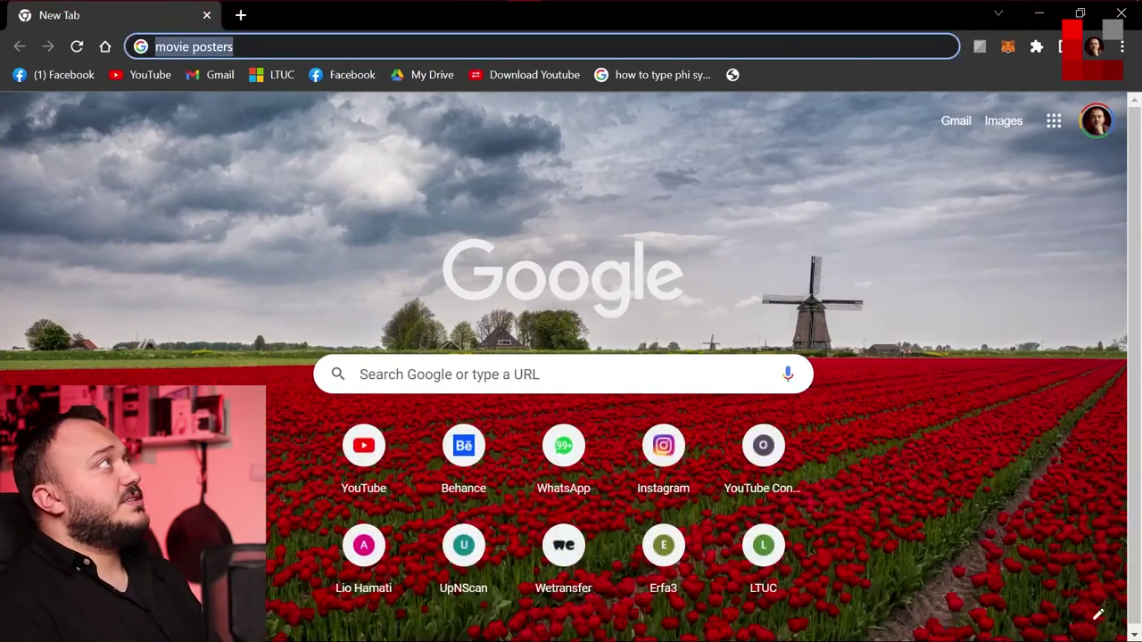
Search 'photoshop template' images, open the StudioBinder poster template, and start editing MOVIE TITLE.
{"action": "type", "text": "photoshop template"}
{"action": "key", "text": "Return"}
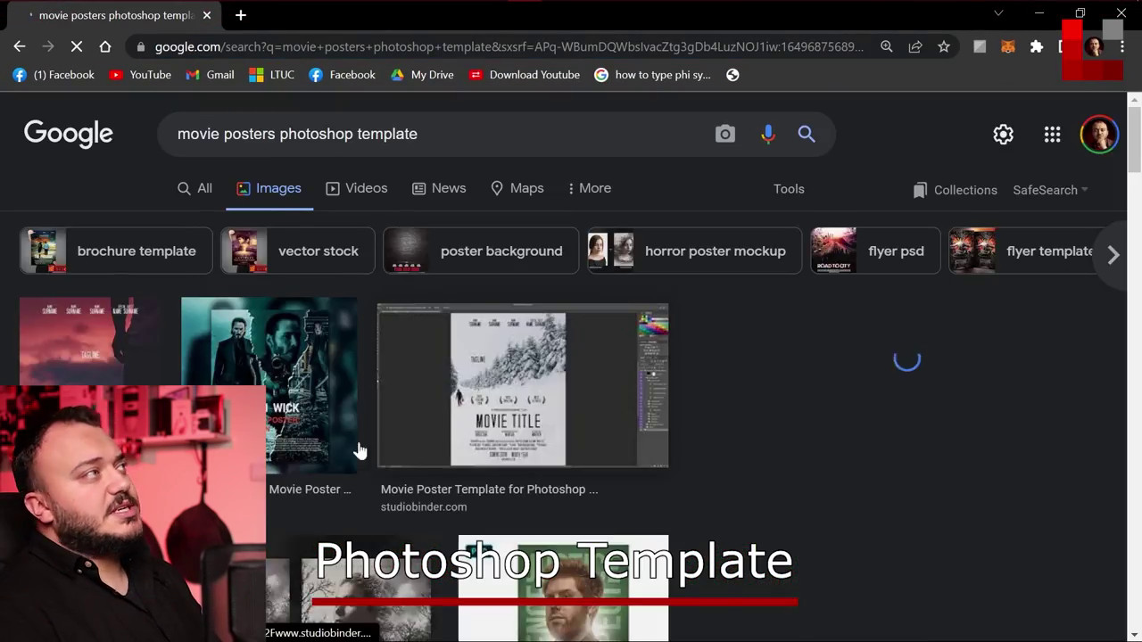
{"action": "left_click", "coordinate": [90, 353]}
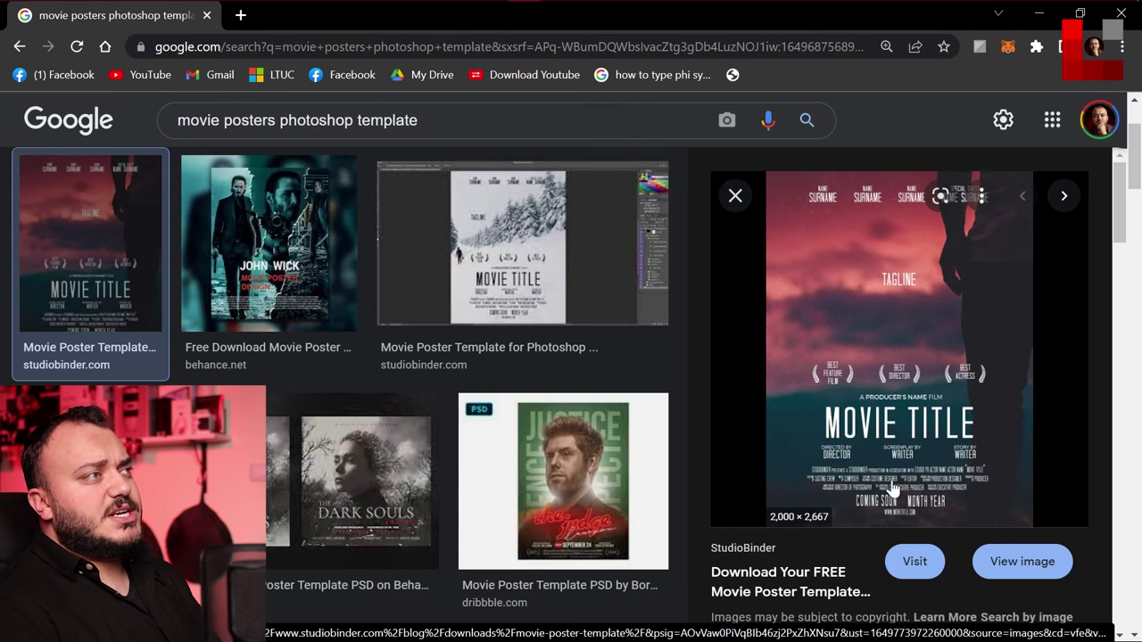
{"action": "left_click", "coordinate": [767, 575]}
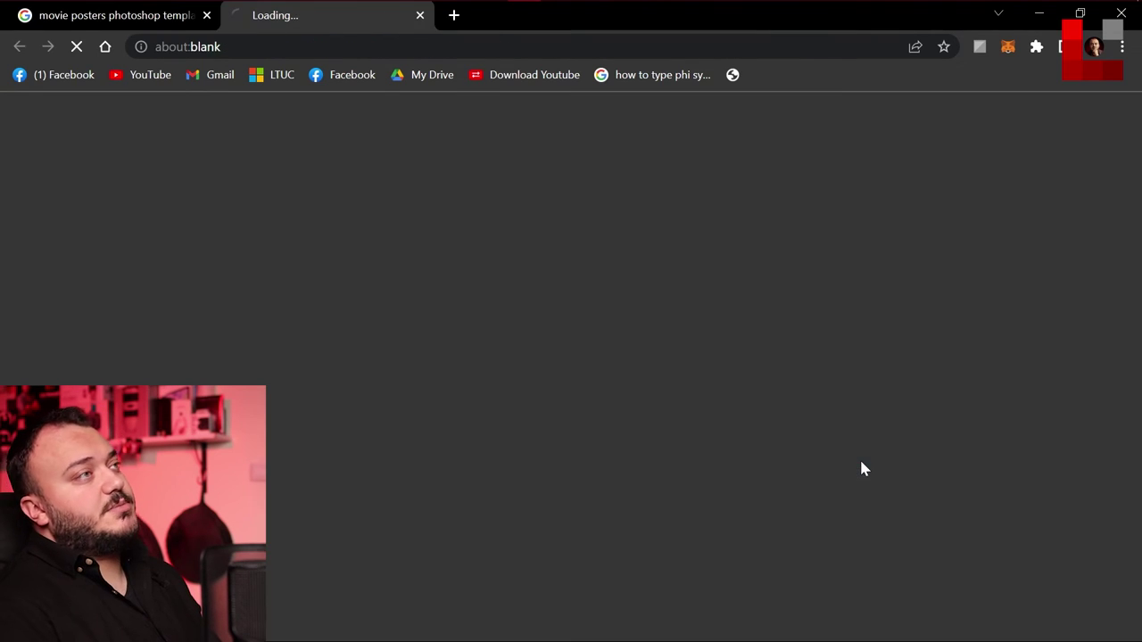
{"action": "double_click", "coordinate": [571, 489]}
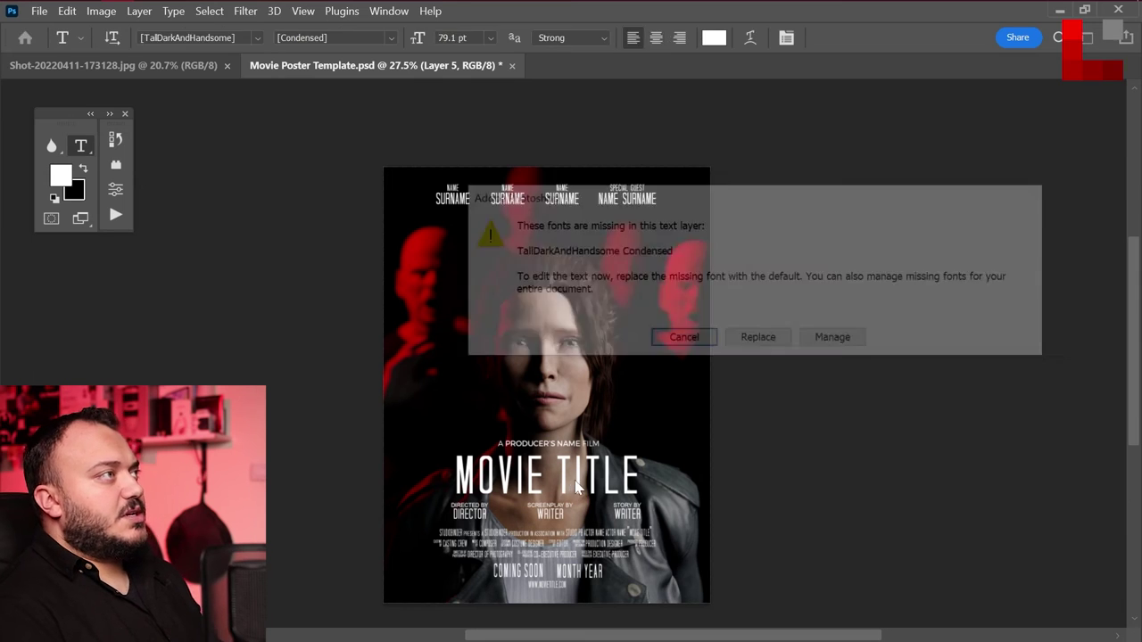
Replace the missing font, retype the title as SCREAM OUT, and apply the Shlop font.
{"action": "key", "text": "Return"}
{"action": "type", "text": "SCream O"}
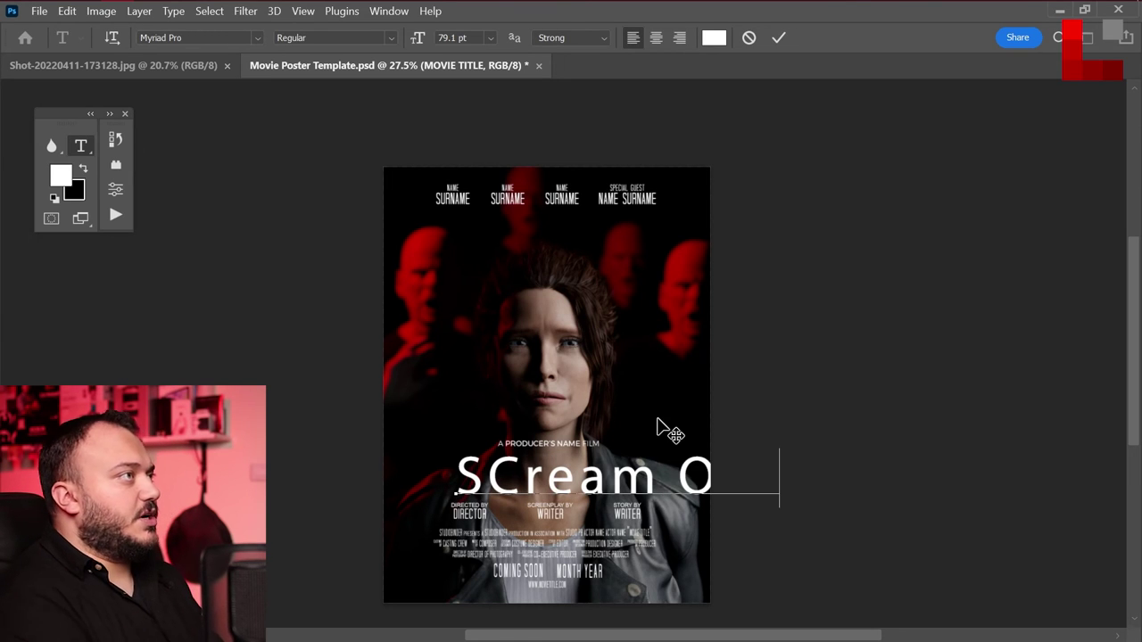
{"action": "type", "text": "ut"}
{"action": "key", "text": "ctrl+Return"}
{"action": "left_click", "coordinate": [581, 491]}
{"action": "key", "text": "ctrl+a"}
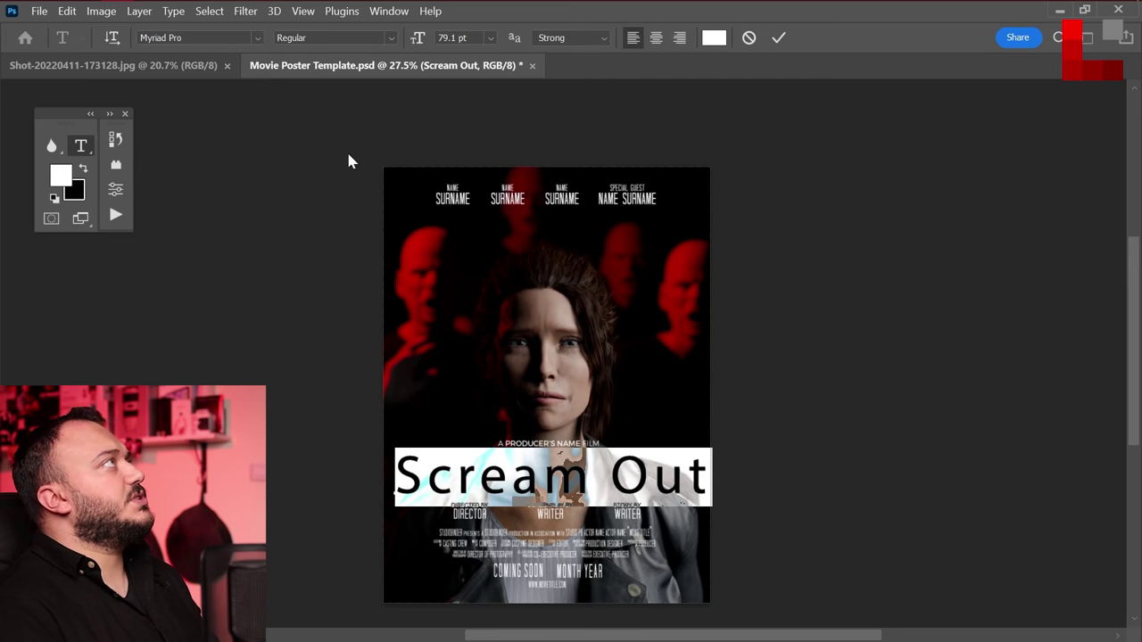
{"action": "left_click", "coordinate": [228, 37]}
{"action": "left_click", "coordinate": [376, 95]}
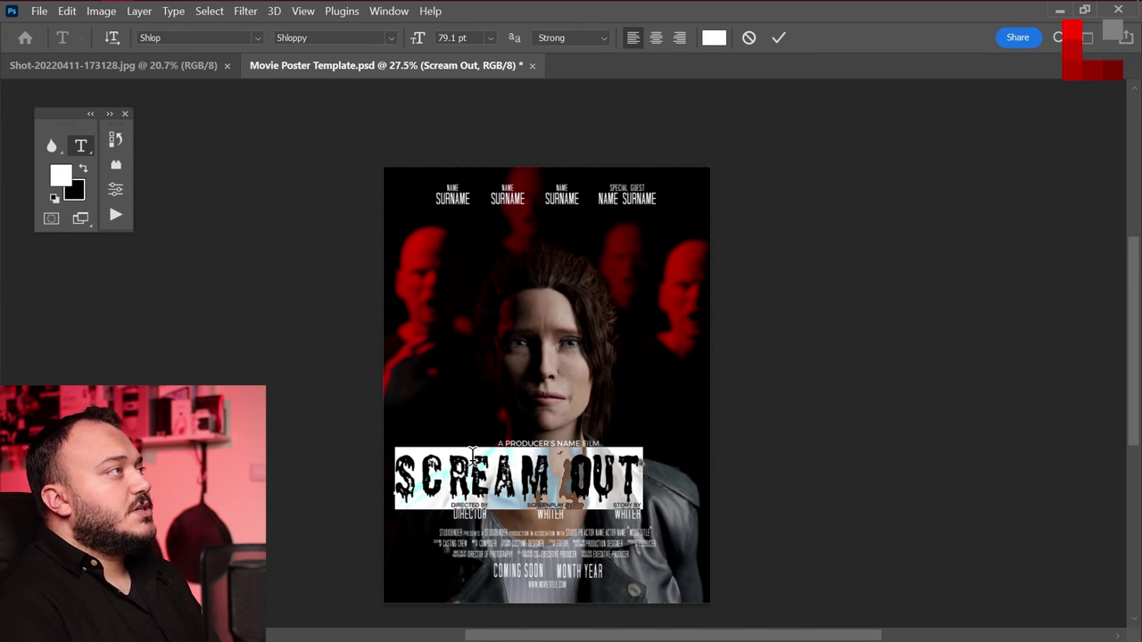
{"action": "left_click", "coordinate": [774, 42]}
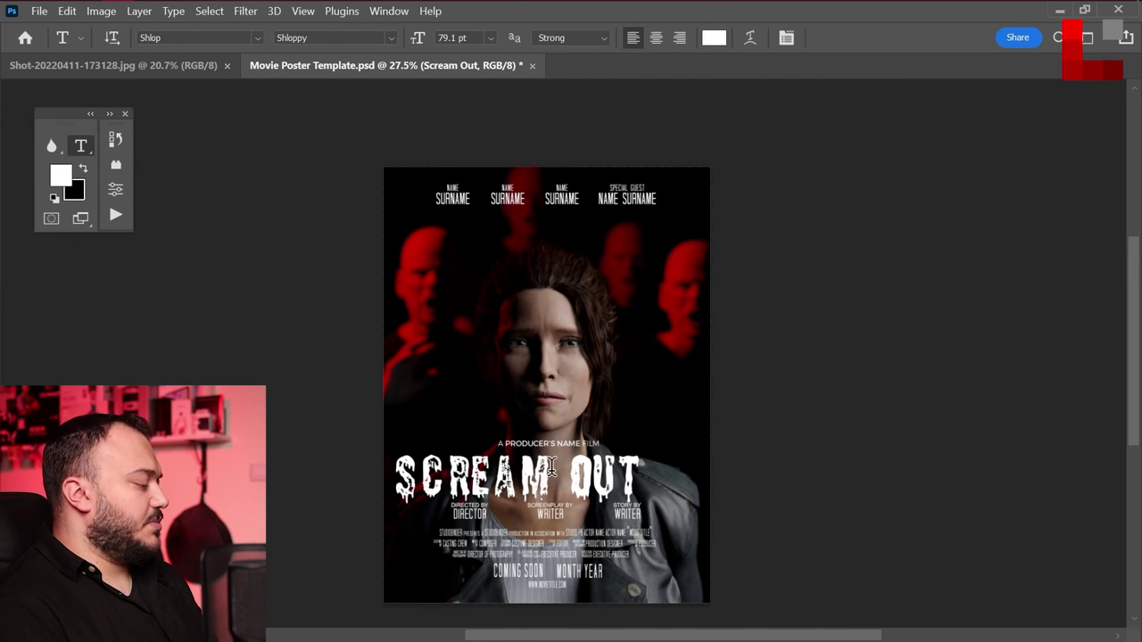
{"action": "scroll", "coordinate": [533, 466], "scroll_direction": "up", "scroll_amount": 5, "text": "alt"}
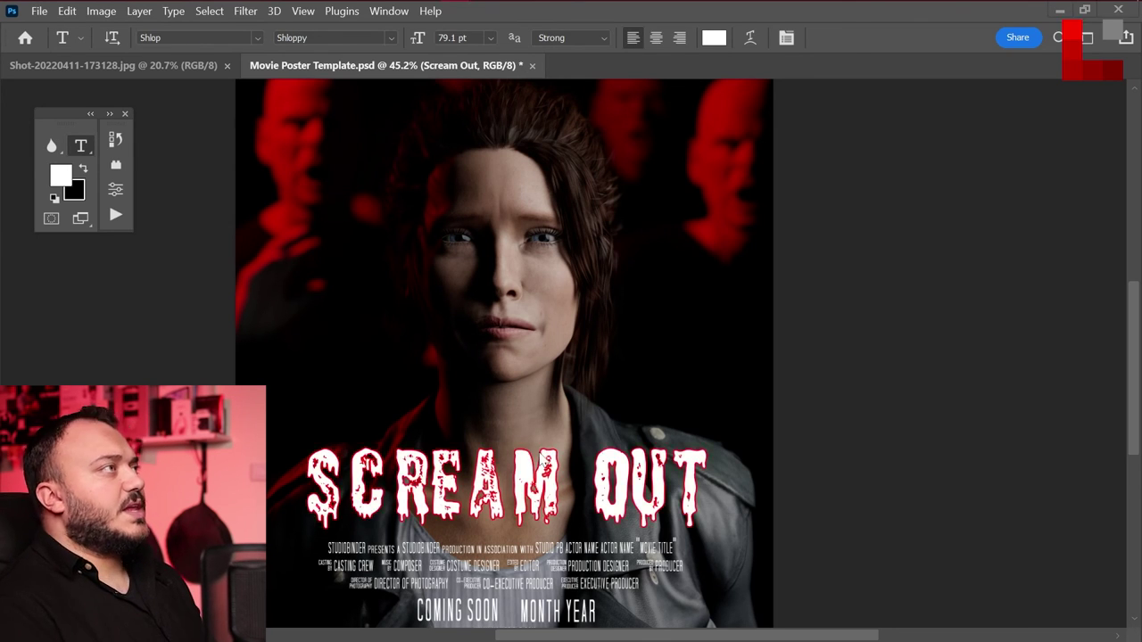
{"action": "scroll", "coordinate": [540, 455], "scroll_direction": "down", "scroll_amount": 5, "text": "alt"}
{"action": "scroll", "coordinate": [558, 408], "scroll_direction": "up", "scroll_amount": 2, "text": "alt"}
{"action": "scroll", "coordinate": [555, 427], "scroll_direction": "up", "scroll_amount": 1, "text": "alt"}
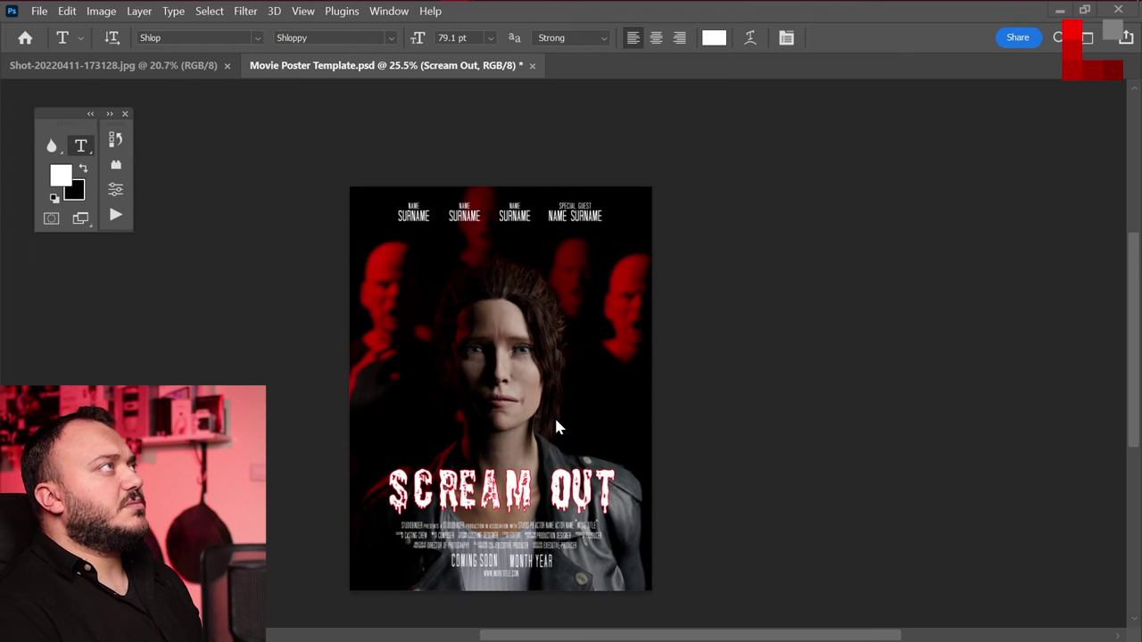